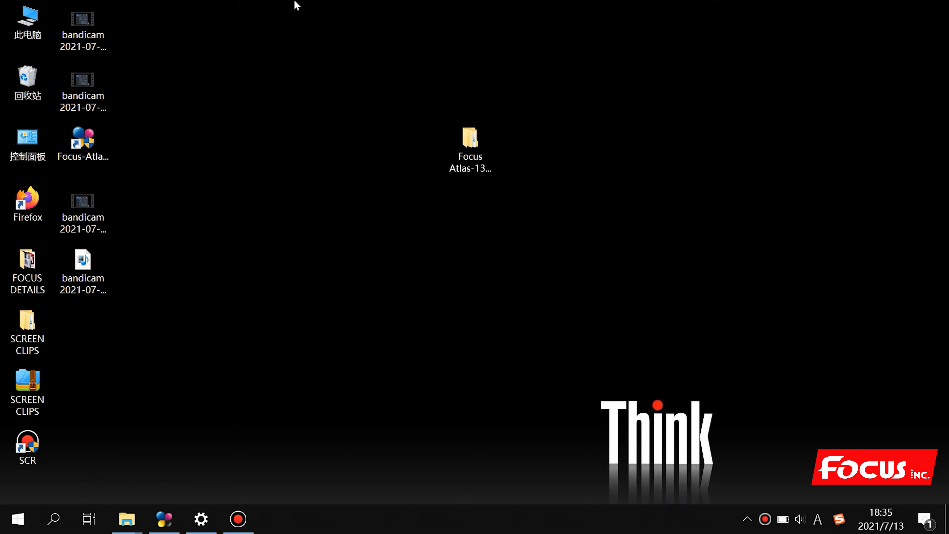
Check the computer's system properties from This PC, then close the system information window
right_click(38, 19)
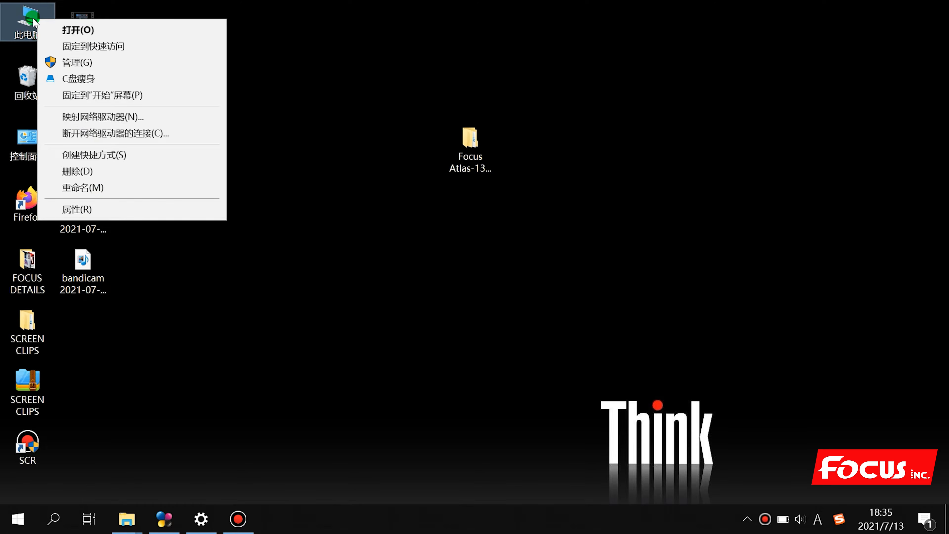
click(77, 30)
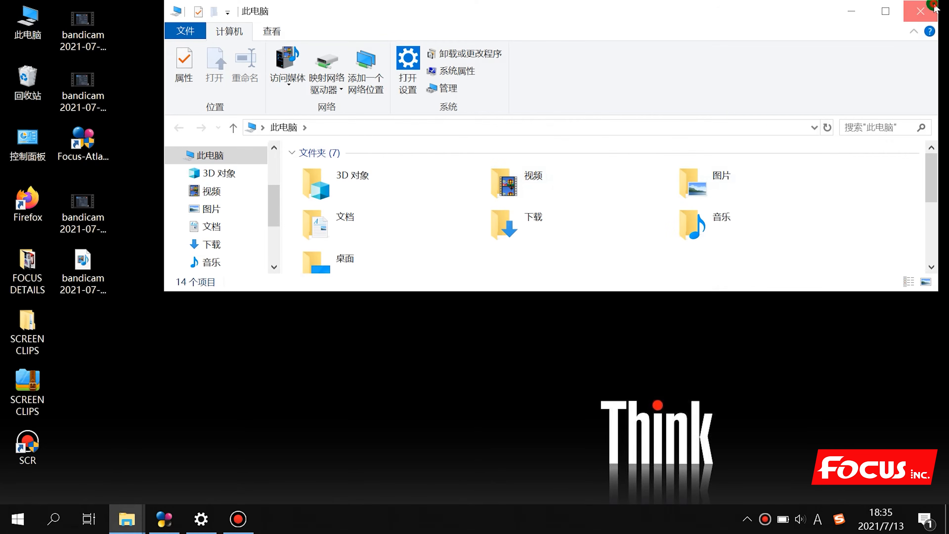
click(920, 11)
right_click(41, 16)
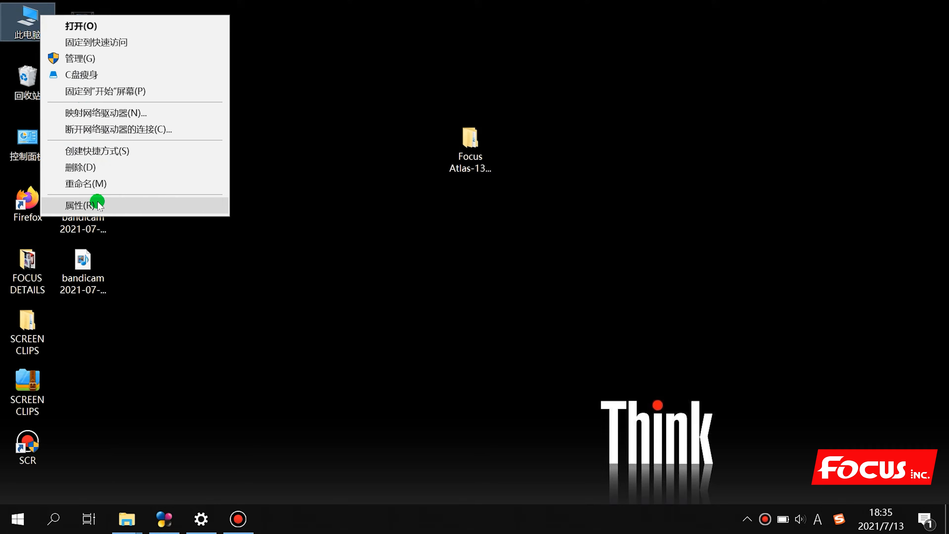
click(186, 205)
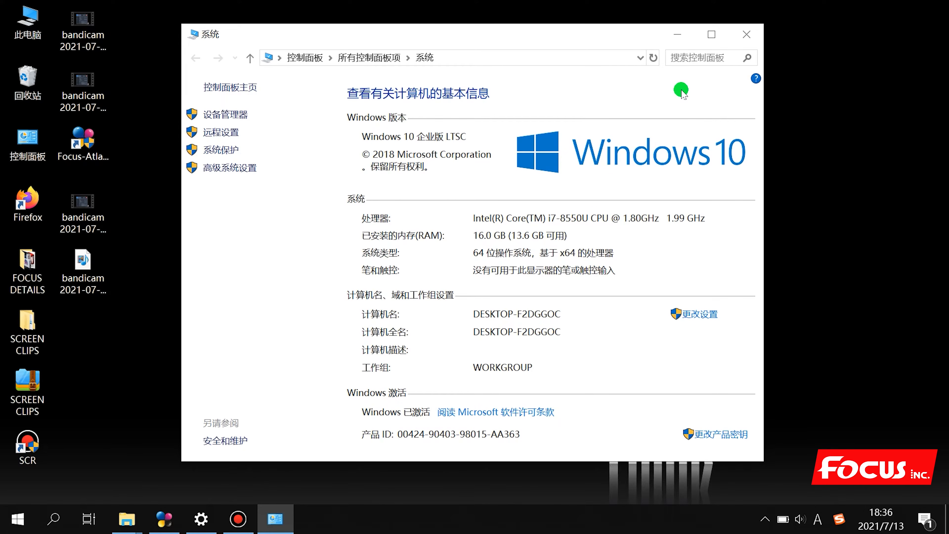
click(744, 36)
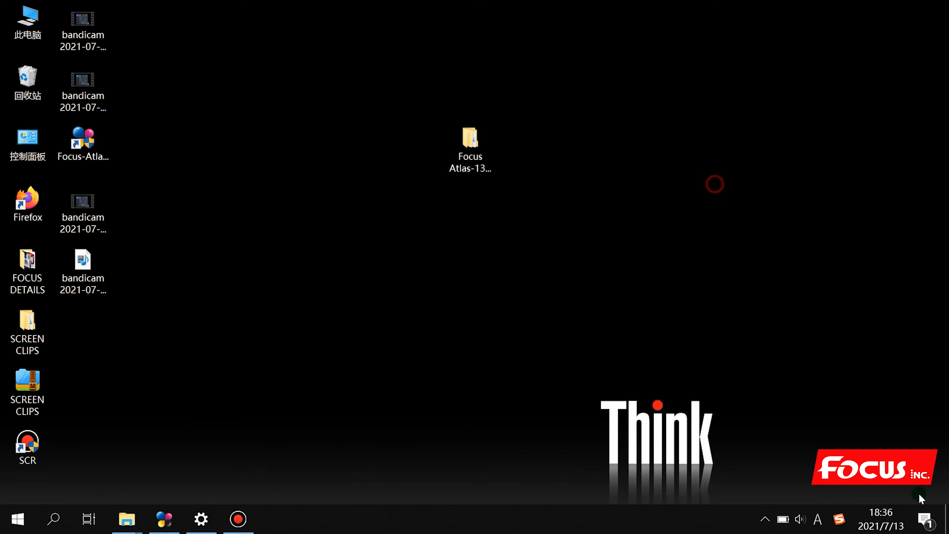
Open the hidden tray icons panel and dismiss the stray panels and volume options
click(764, 518)
click(767, 519)
click(767, 520)
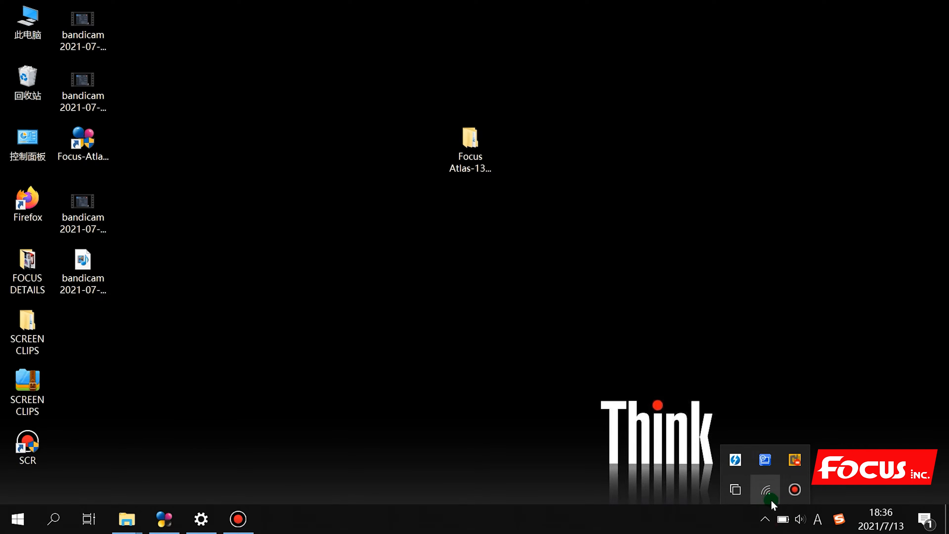
click(559, 383)
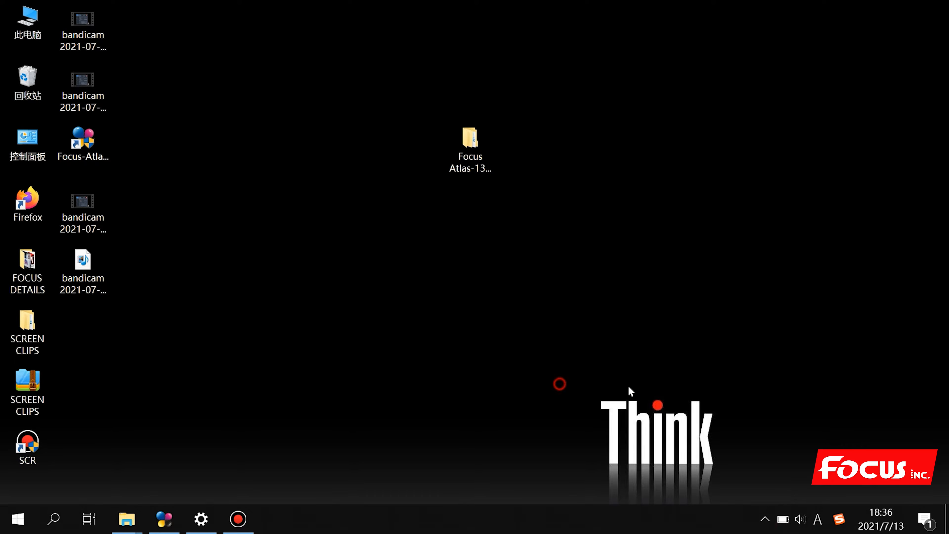
click(767, 521)
right_click(767, 520)
click(579, 417)
right_click(802, 521)
click(694, 446)
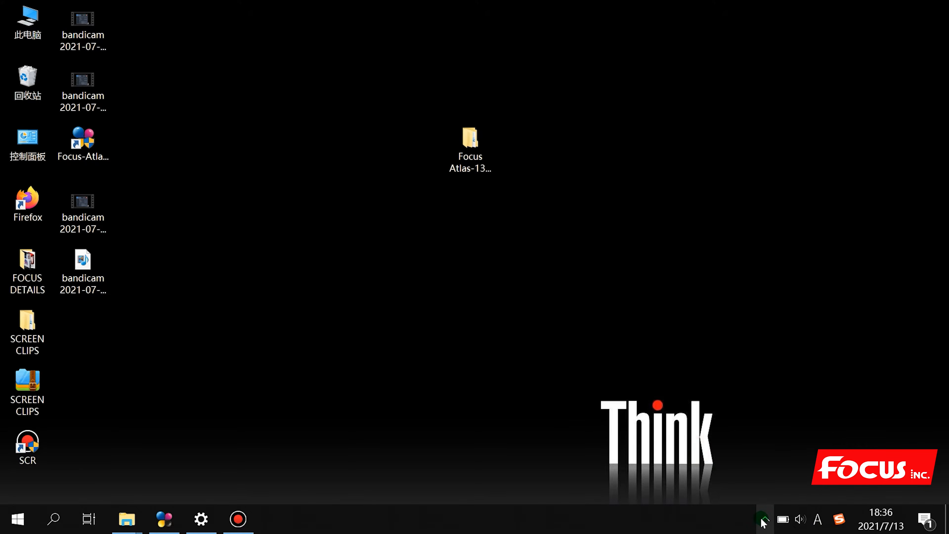
Open Network & Internet settings from the tray network icon and go to the Ethernet page
click(763, 520)
right_click(765, 490)
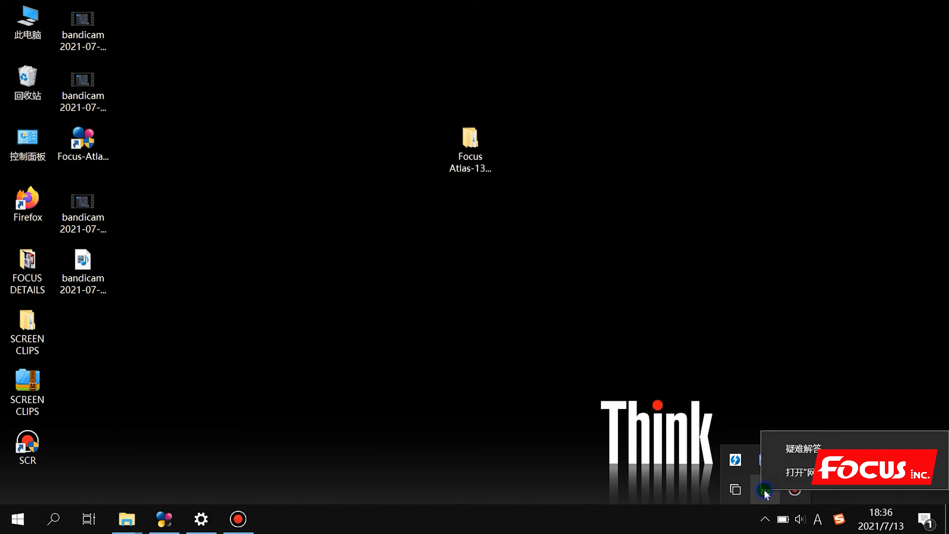
click(790, 476)
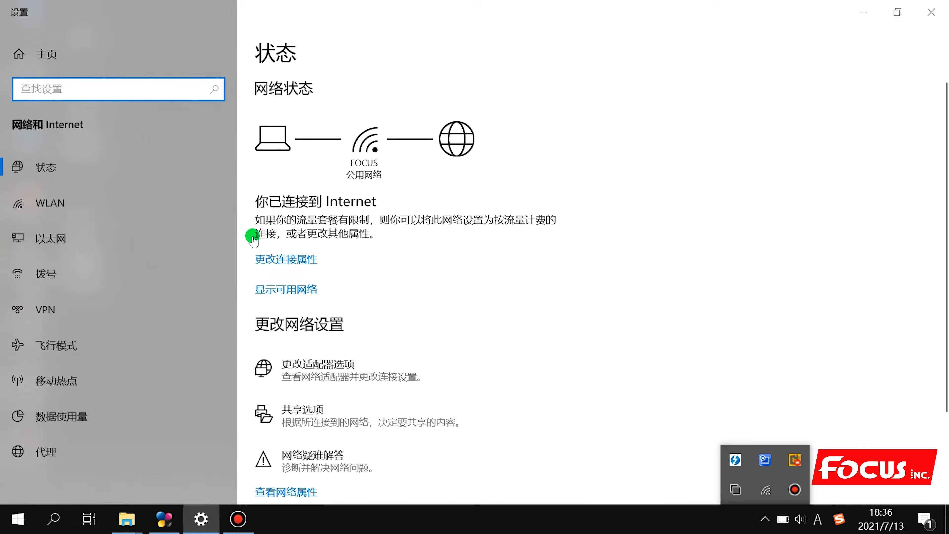
click(49, 244)
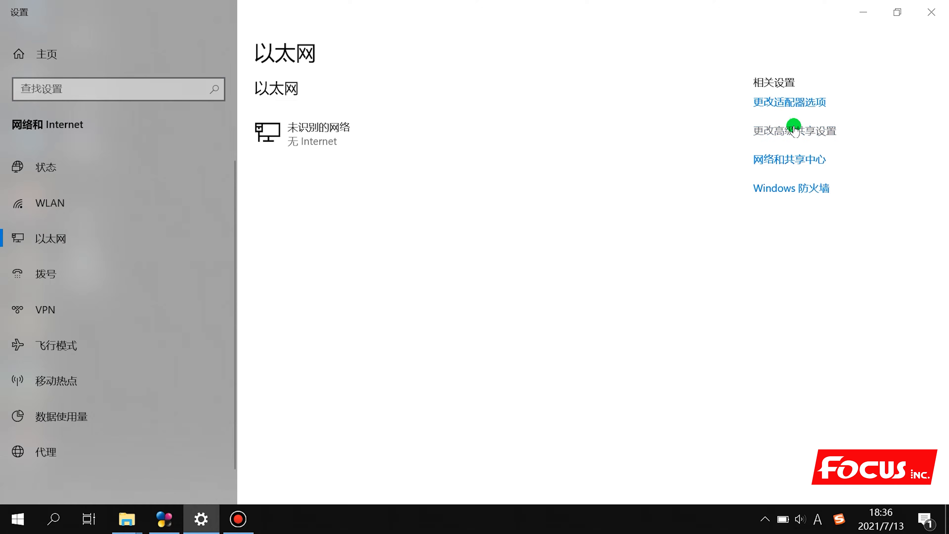
Read the Ethernet adapter's details (IPv4 192.168.127.9, gateway 192.168.127.1), then close them
click(790, 100)
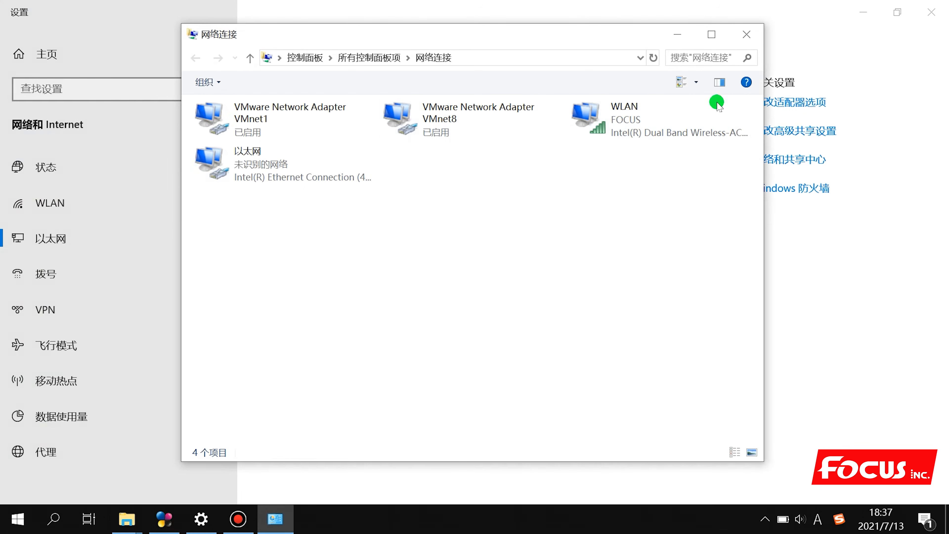
right_click(276, 166)
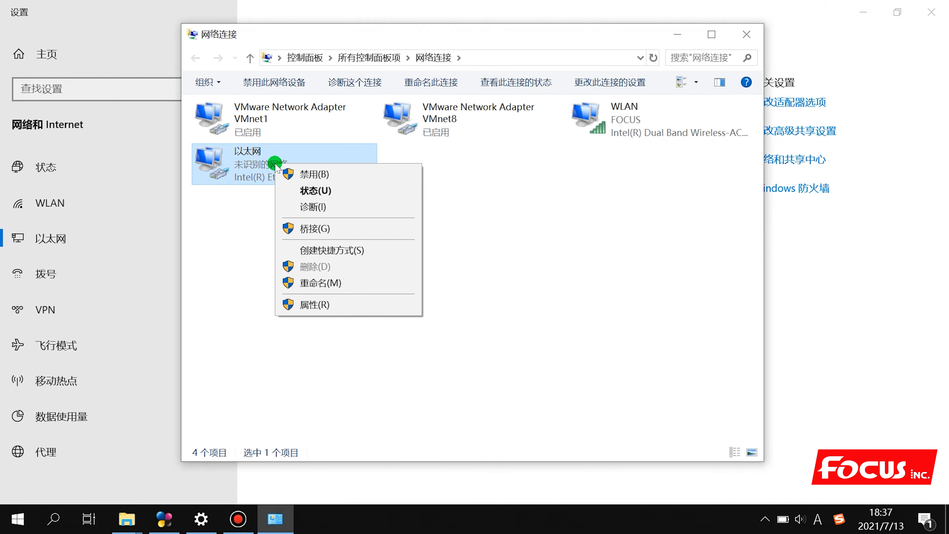
click(315, 191)
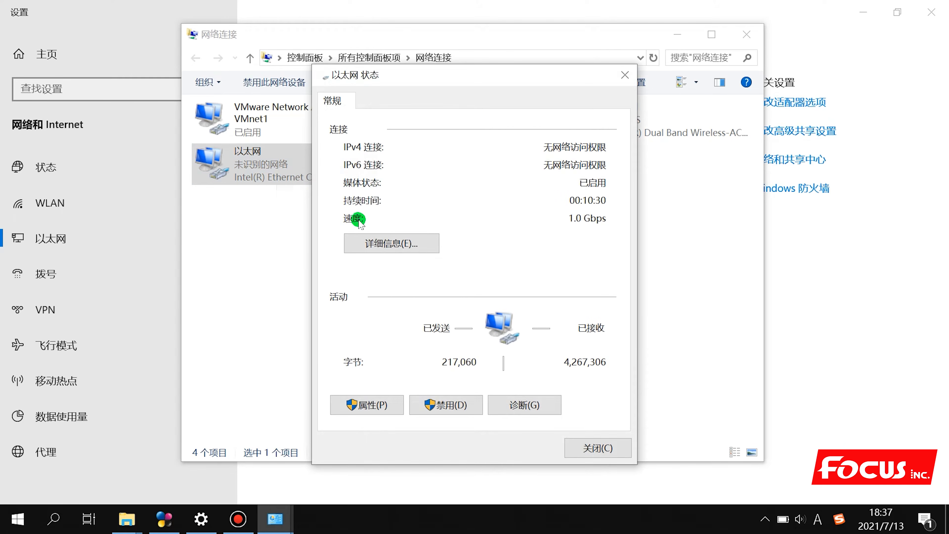
click(377, 242)
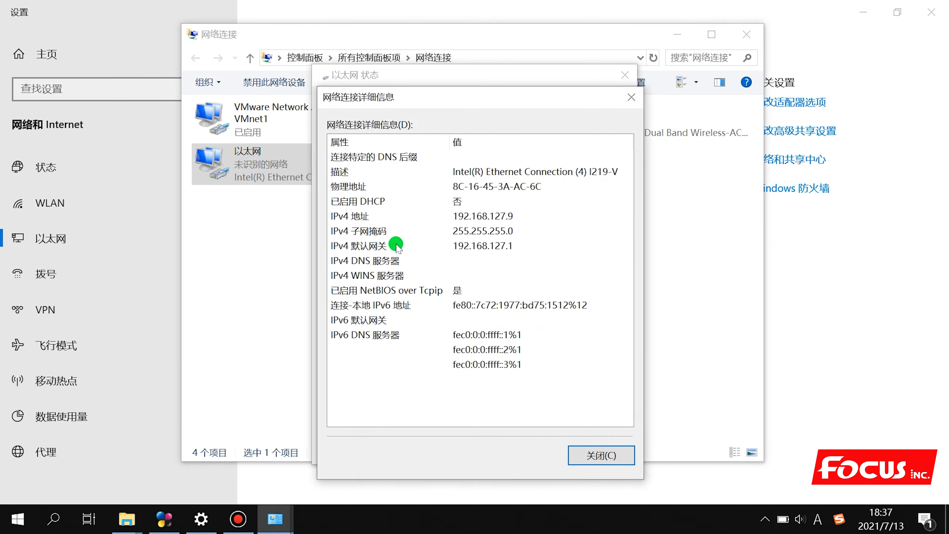
click(630, 97)
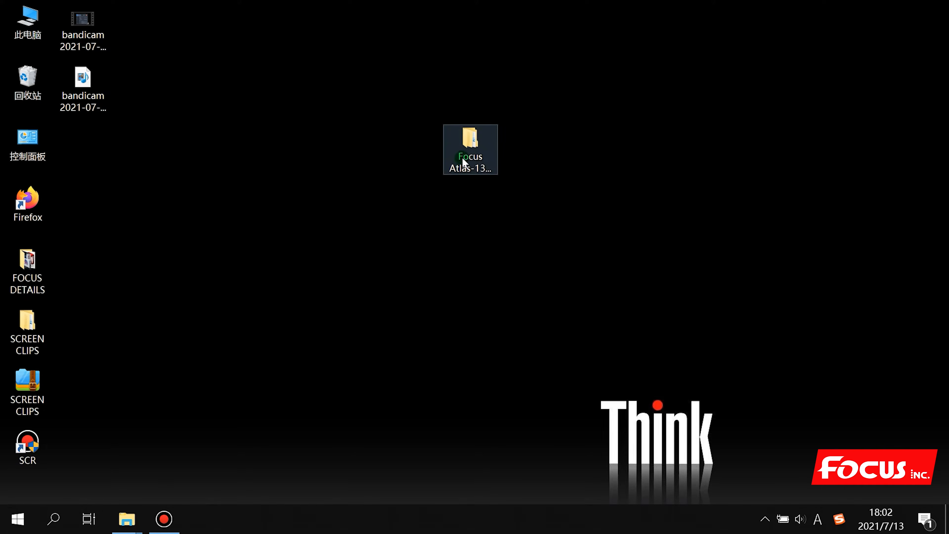
Open the Focus Atlas-1311 Support folder from the desktop
click(492, 235)
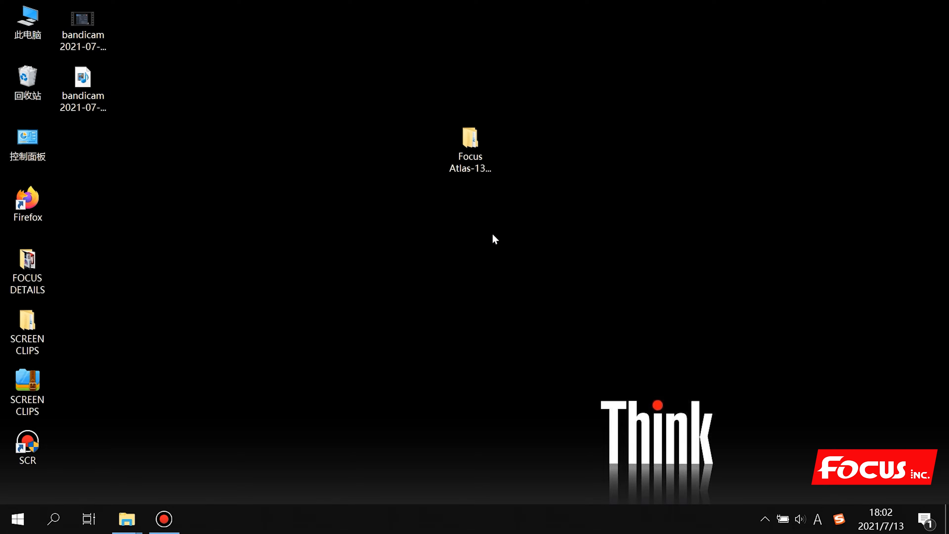
click(482, 157)
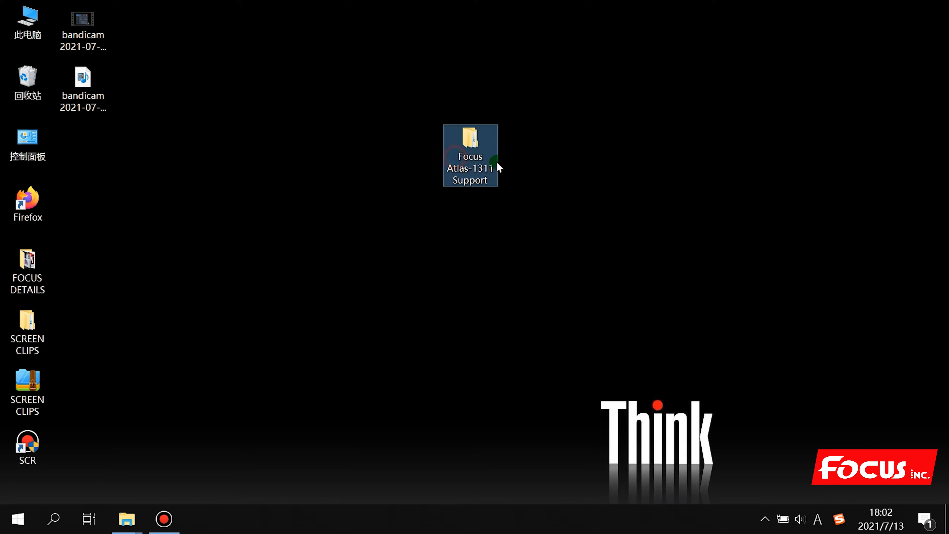
double_click(464, 159)
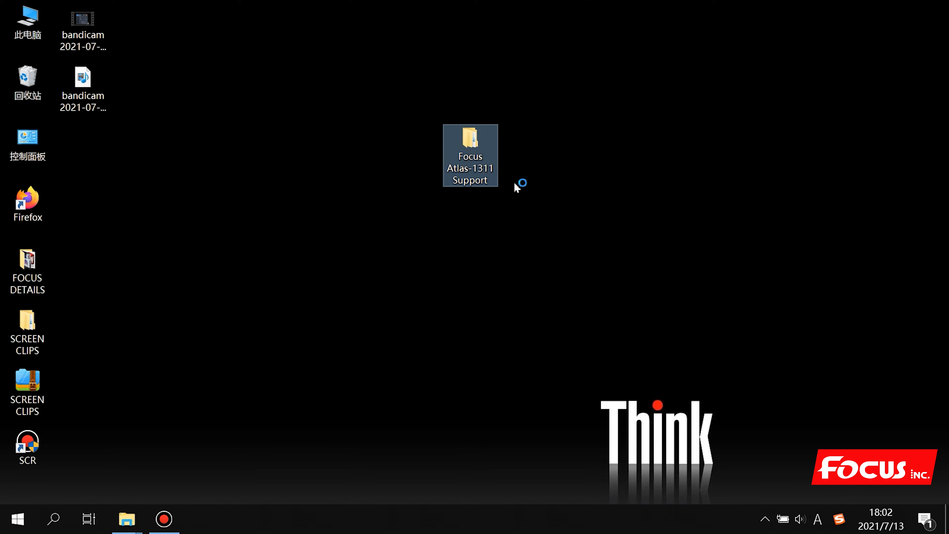
double_click(484, 184)
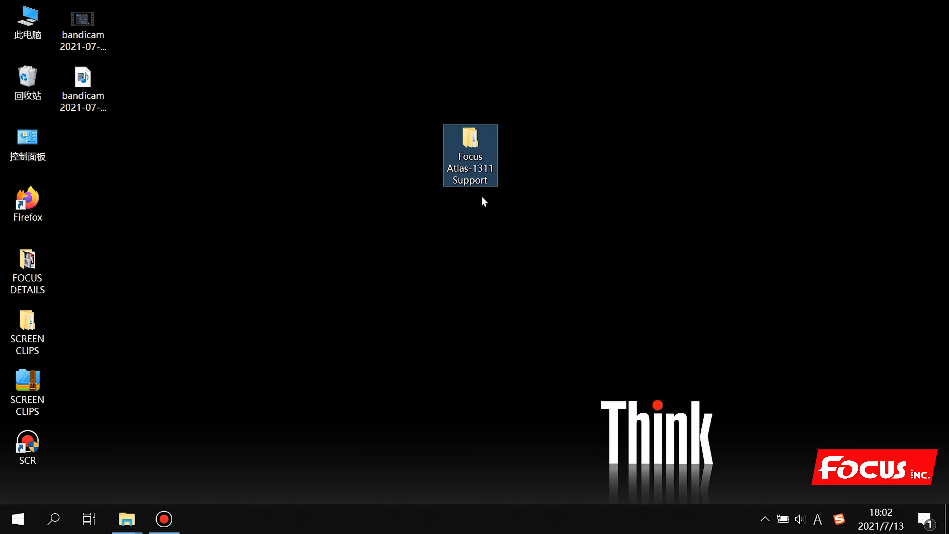
double_click(470, 144)
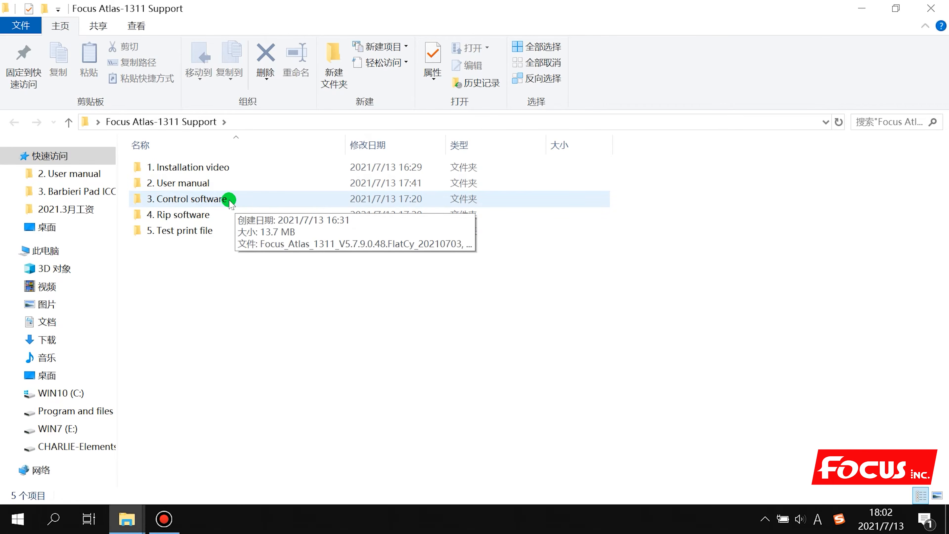
Maximize the Explorer window and open the 3. Control software subfolder
click(187, 214)
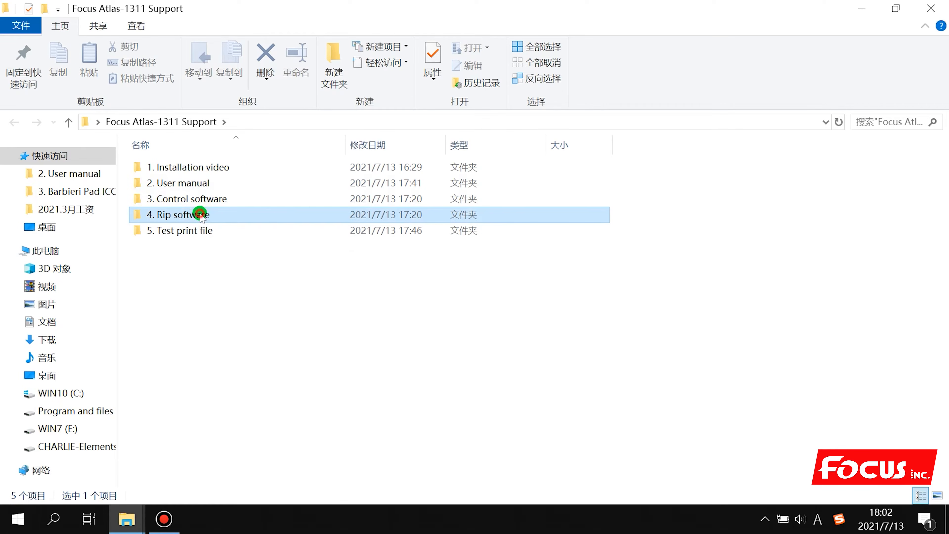
click(198, 234)
click(216, 274)
drag(445, 11, 492, 33)
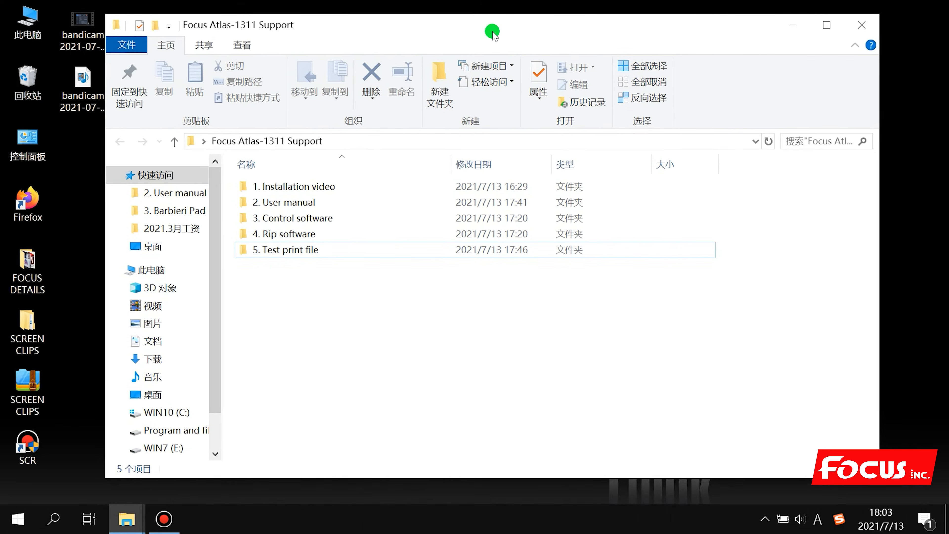
double_click(492, 31)
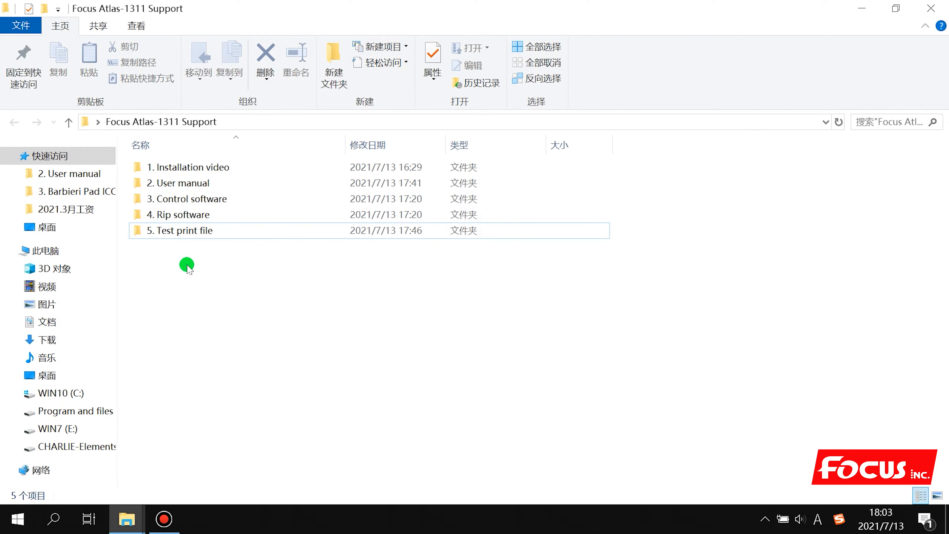
double_click(178, 202)
Launch the Focus_Atlas setup application from the 3. Control software folder
click(194, 189)
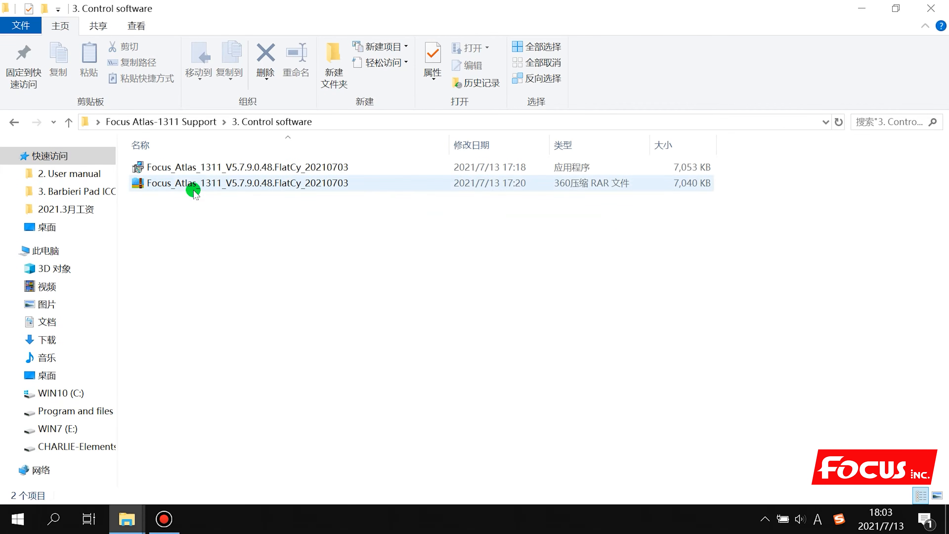
click(194, 190)
click(202, 170)
click(202, 187)
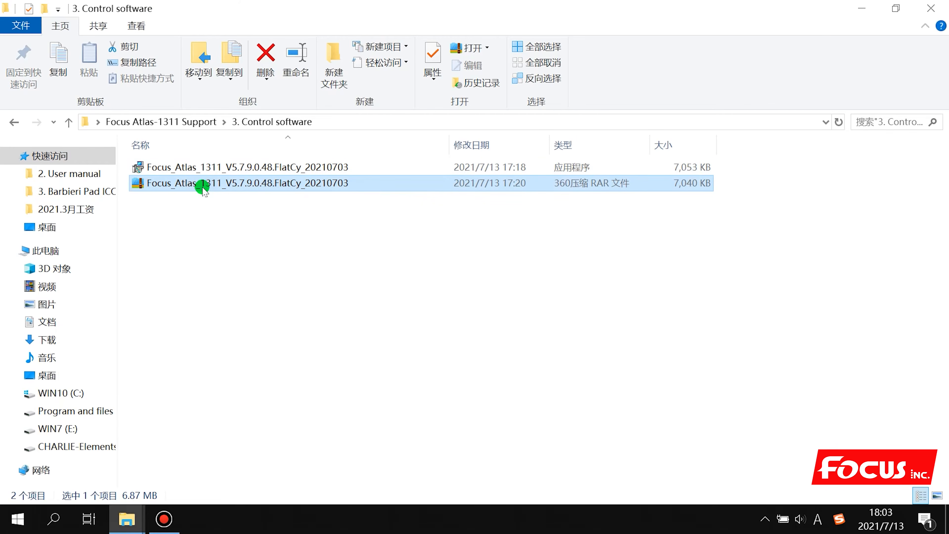
click(205, 167)
click(205, 185)
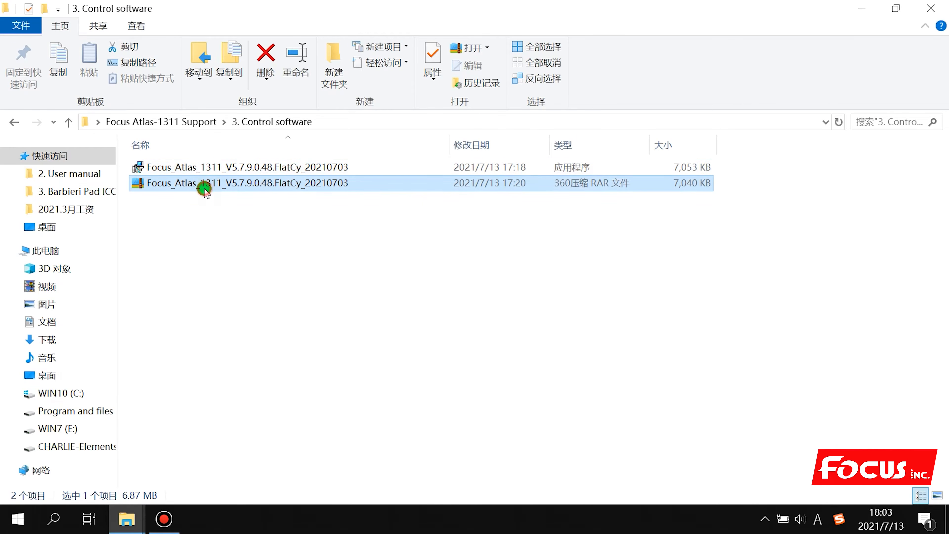
click(214, 168)
double_click(214, 168)
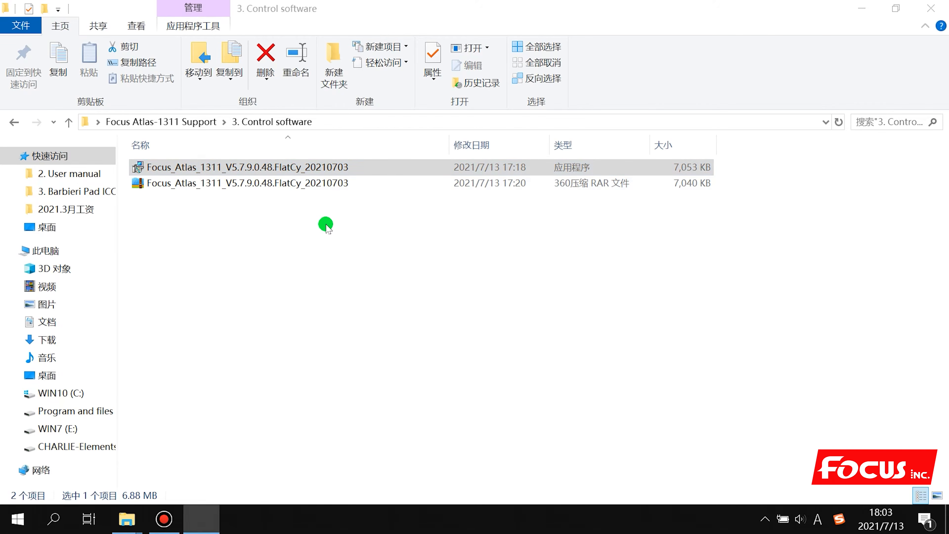
Install in English to C:\Program Files (x86)\Focus-Atlas-1311 with desktop and Quick Launch icons
click(463, 262)
click(446, 274)
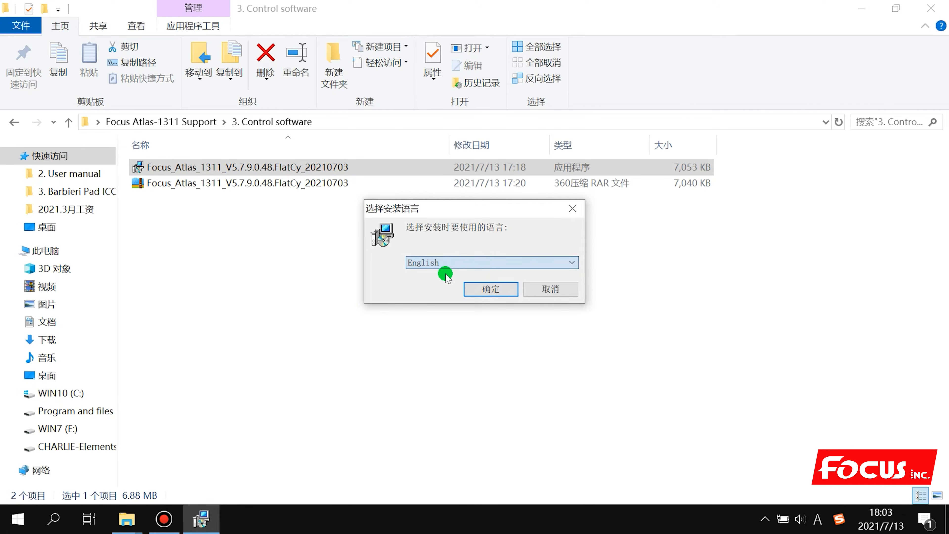
click(487, 290)
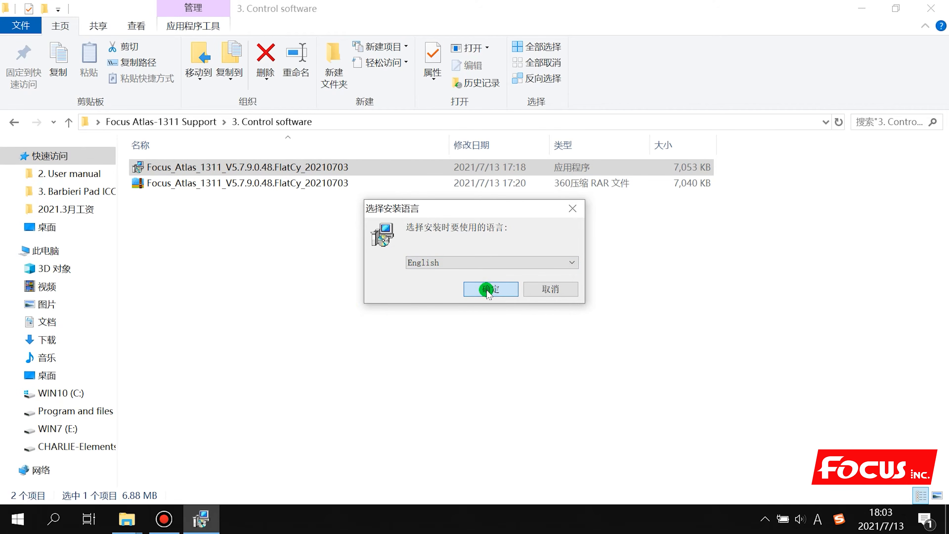
click(552, 368)
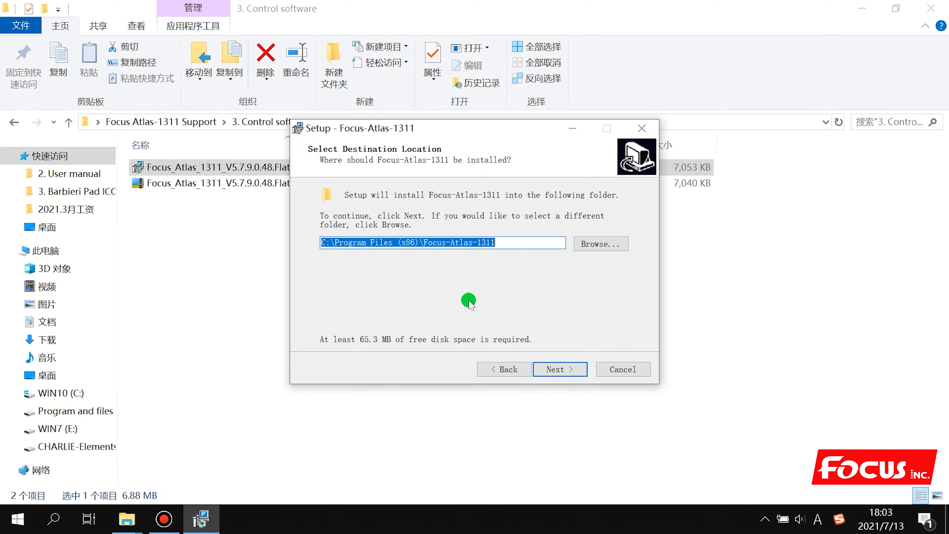
click(556, 370)
click(556, 370)
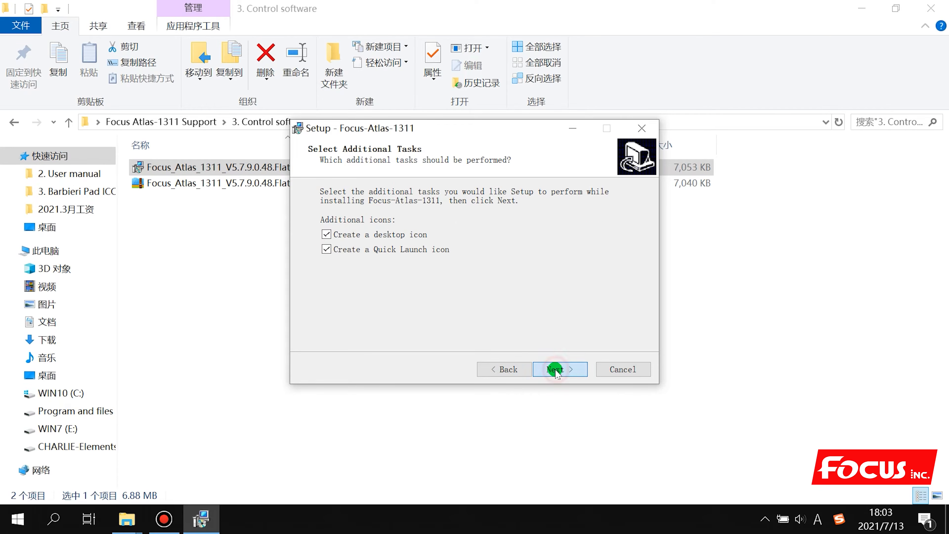
click(556, 369)
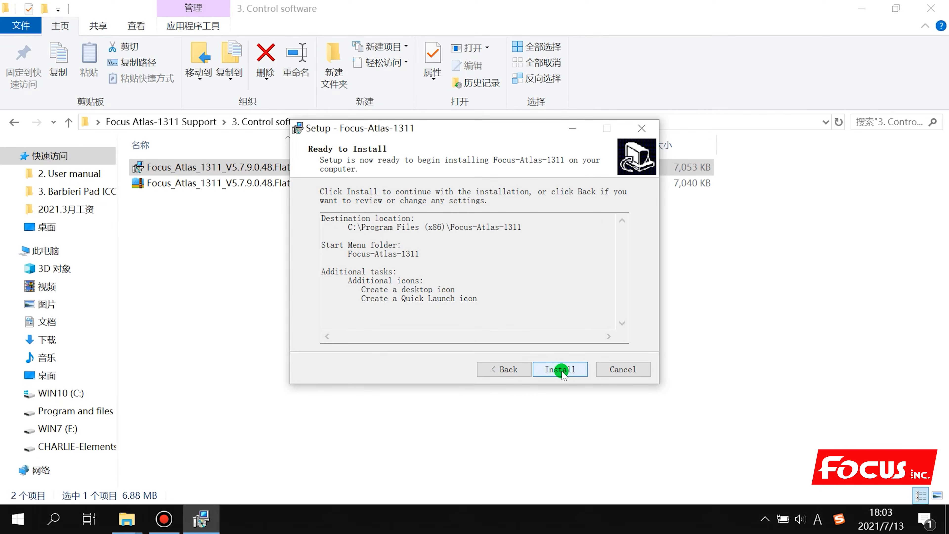
click(562, 369)
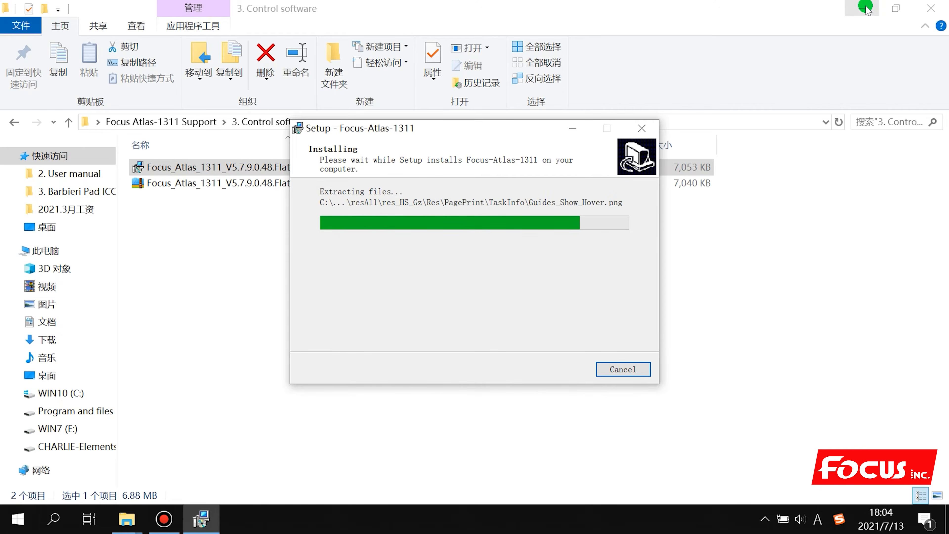
drag(529, 127, 280, 114)
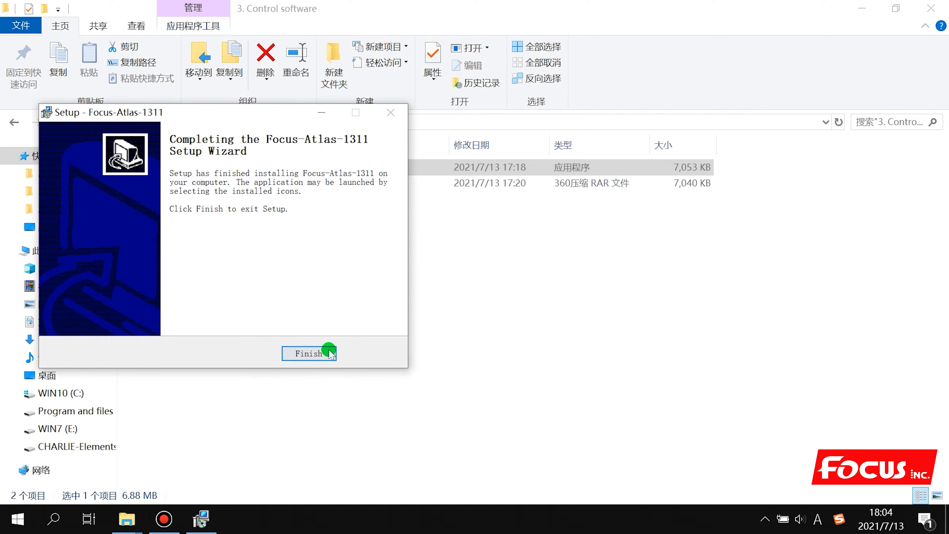
click(319, 353)
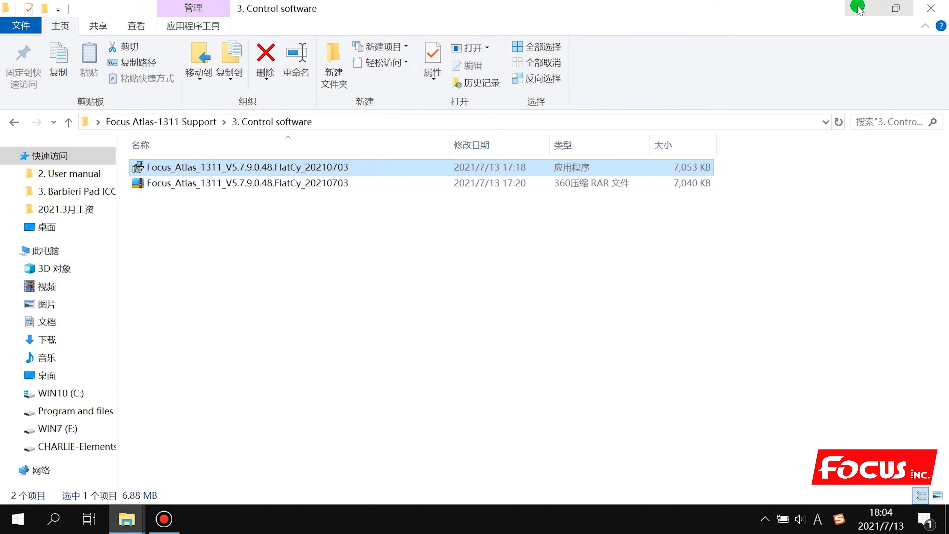
Minimize Explorer and select the new Focus-Atlas-1311.exe desktop shortcut, checking its install location
click(860, 8)
click(341, 261)
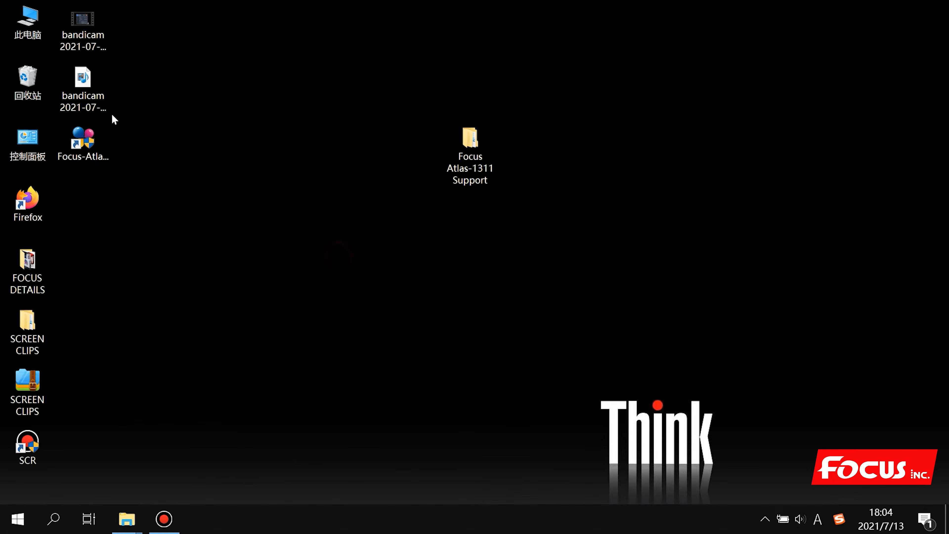
click(77, 146)
click(109, 172)
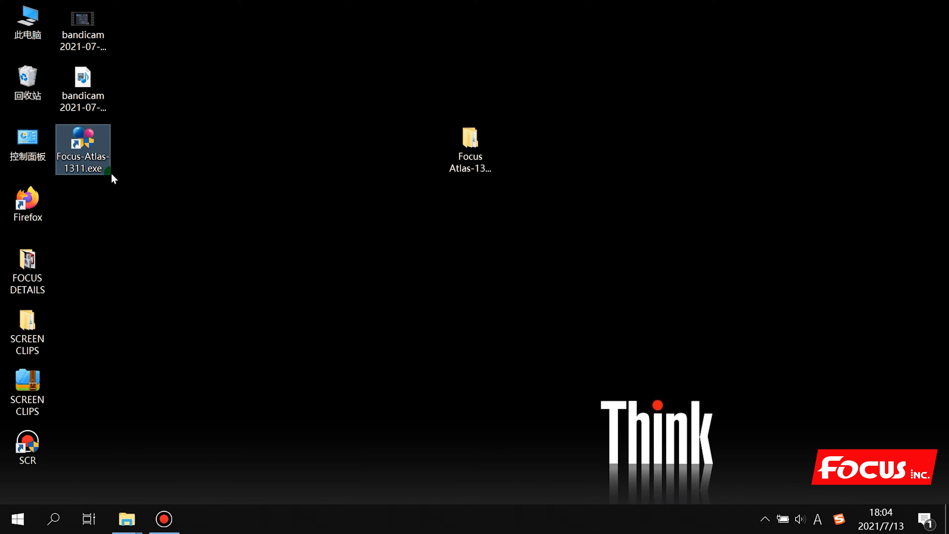
click(77, 171)
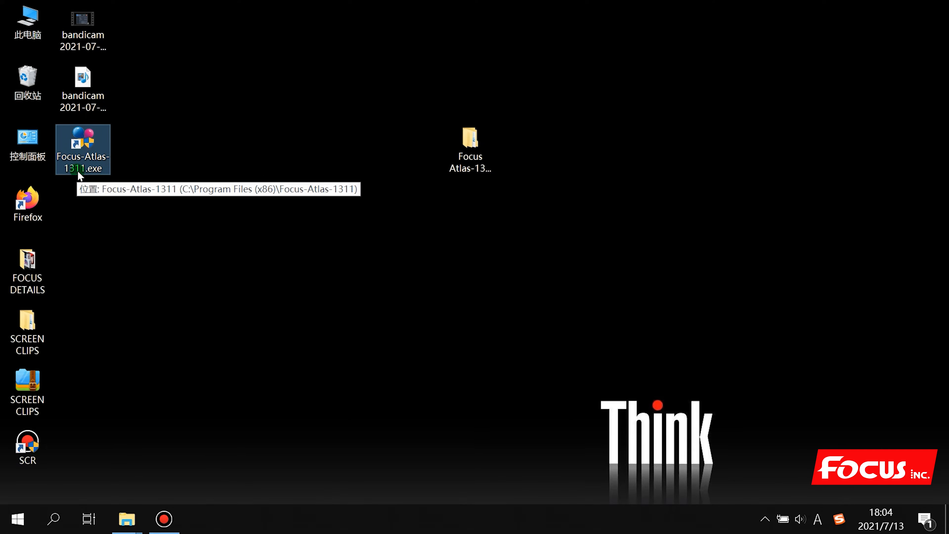
click(192, 195)
click(86, 150)
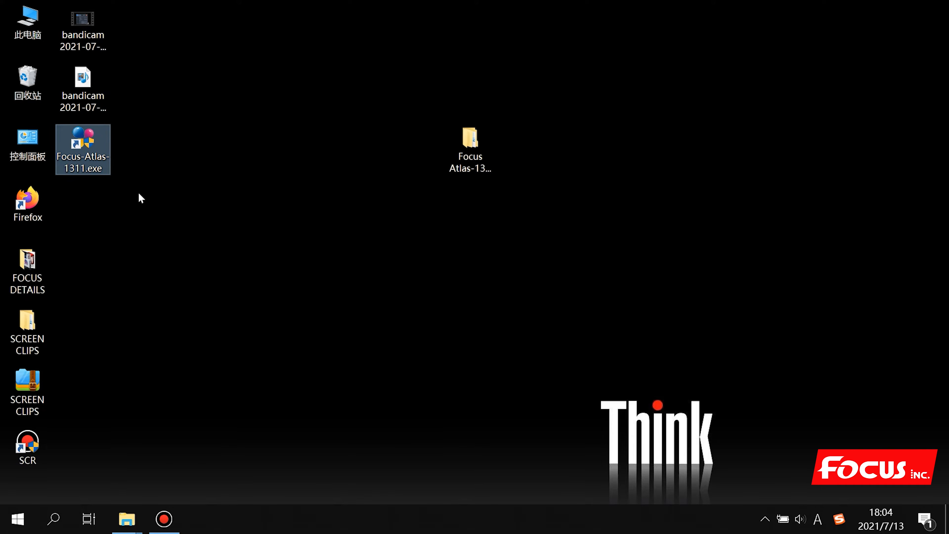
click(107, 171)
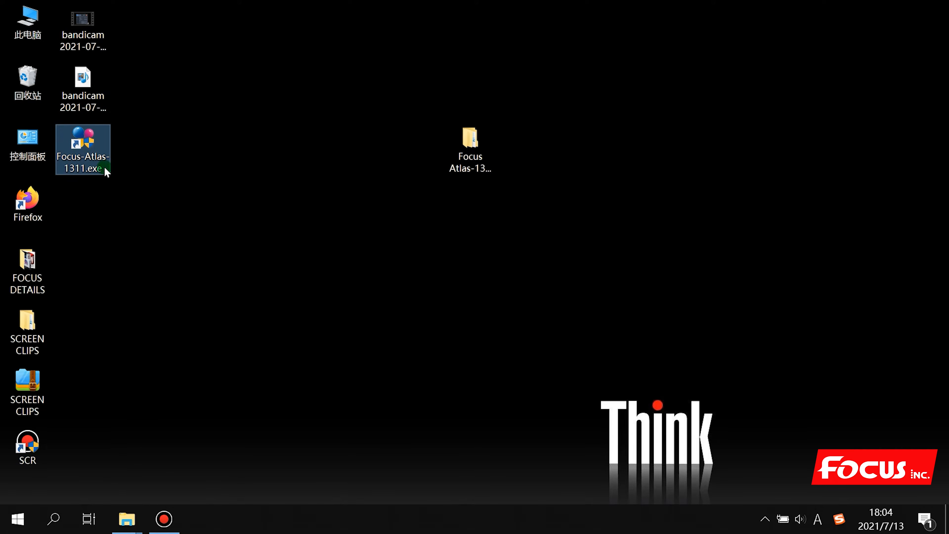
Launch Focus-Atlas-1311 and allow Hosonsoft-PrintExp (nwreceive.exe) through the Windows Defender firewall
double_click(91, 145)
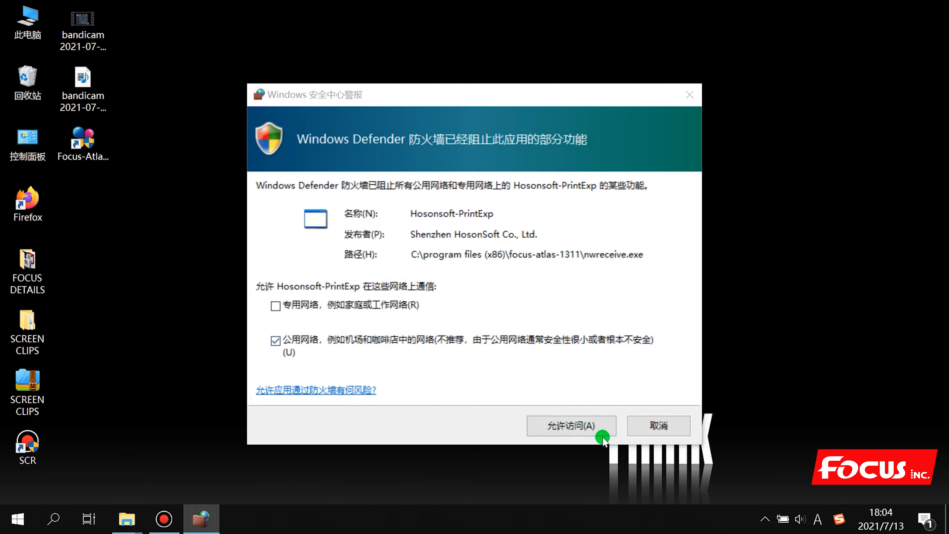
click(570, 427)
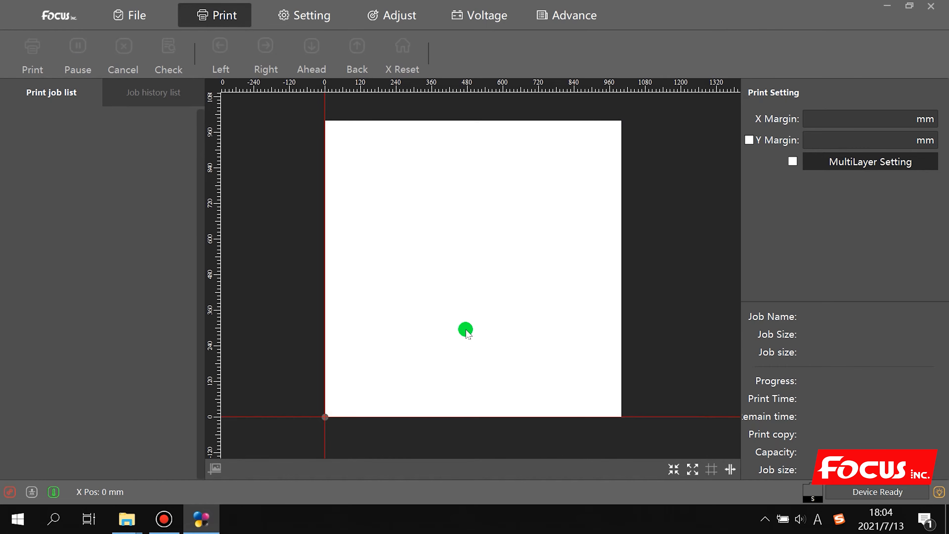
Scroll up and down over the empty Focus-Atlas-1311 print page to inspect the print area
scroll(559, 432, down, 2)
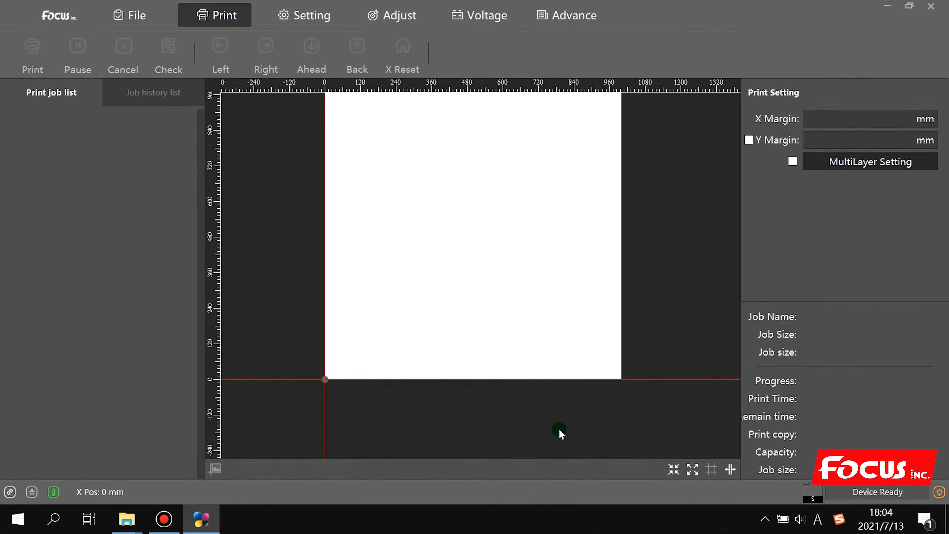
scroll(563, 430, up, 3)
scroll(562, 426, up, 2)
scroll(565, 423, down, 5)
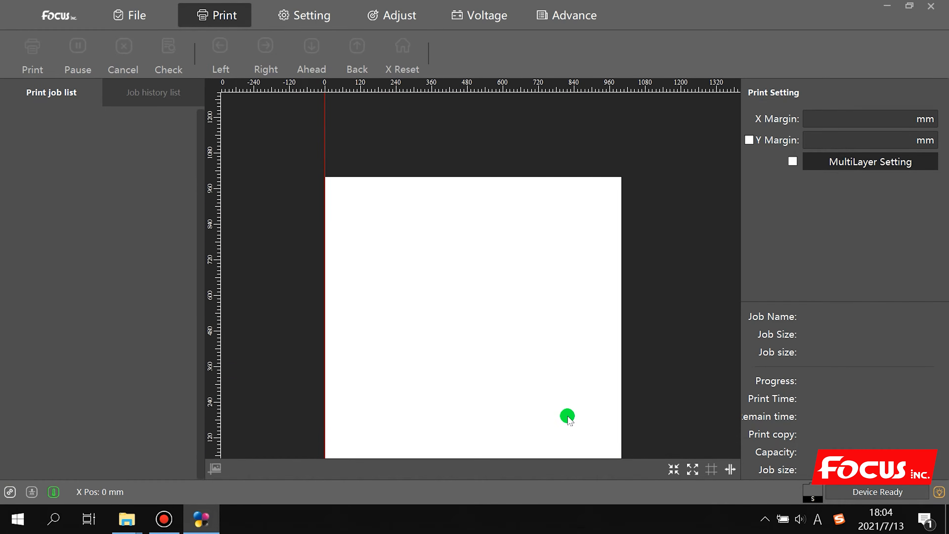
scroll(568, 419, up, 3)
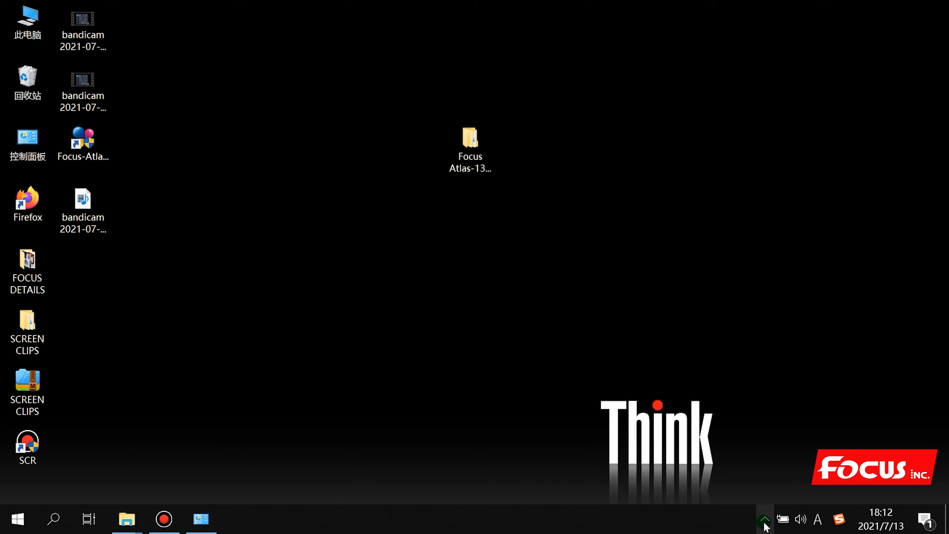
Open 以太网 settings, then 更改适配器选项, and select the unplugged Ethernet adapter
click(765, 512)
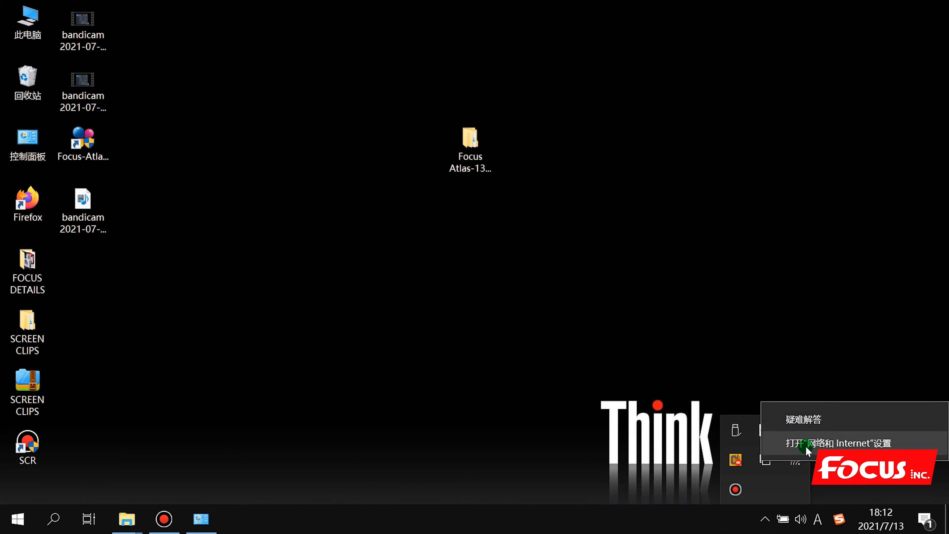
click(807, 445)
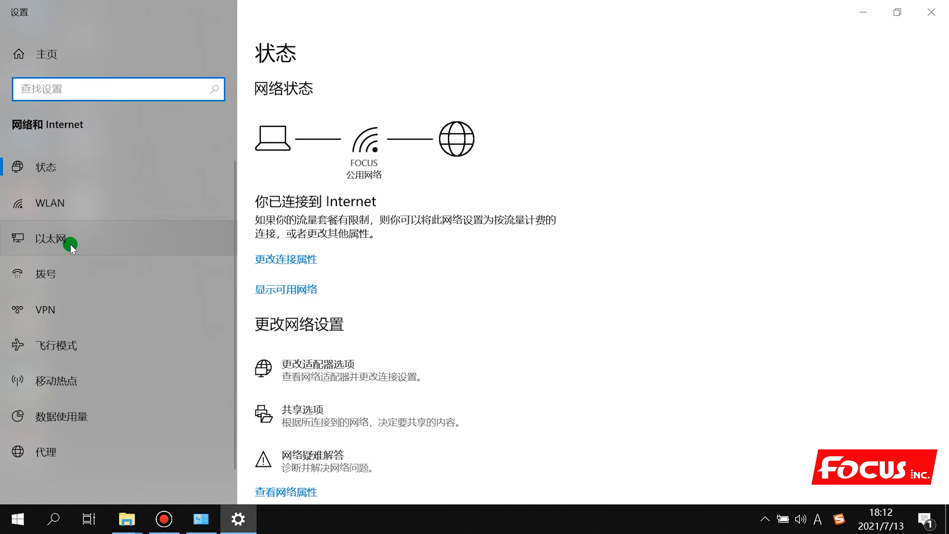
click(71, 244)
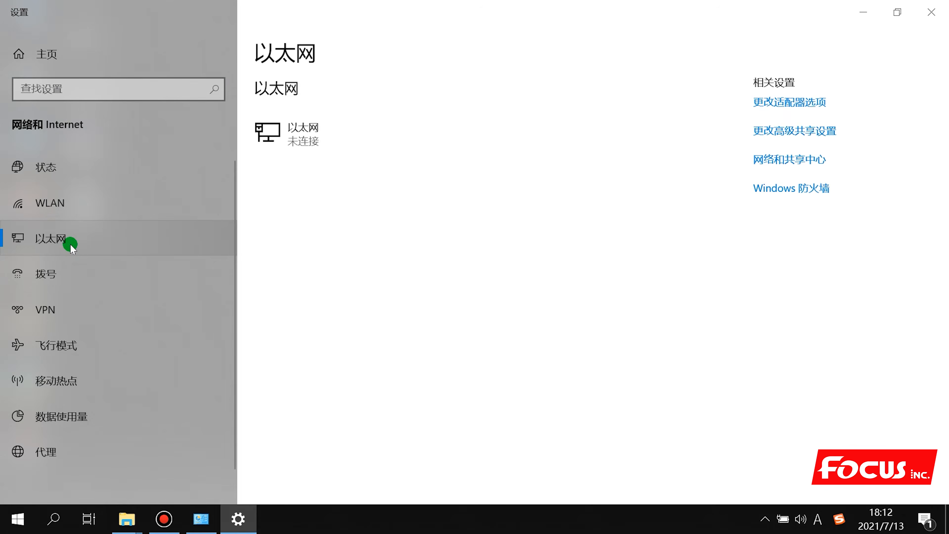
click(797, 102)
click(257, 156)
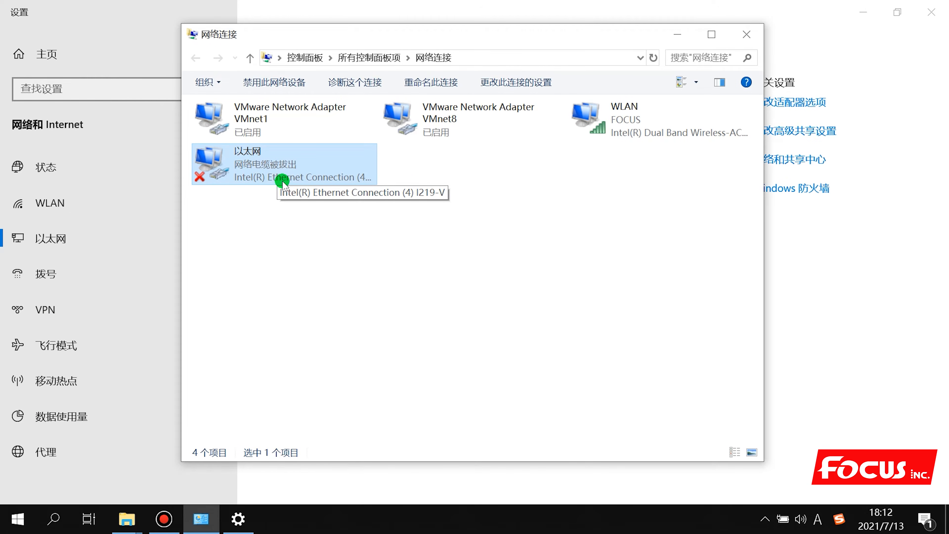
Disable (禁用) and re-enable (启用) the 以太网 adapter, then open its 属性 dialog
click(250, 208)
right_click(243, 175)
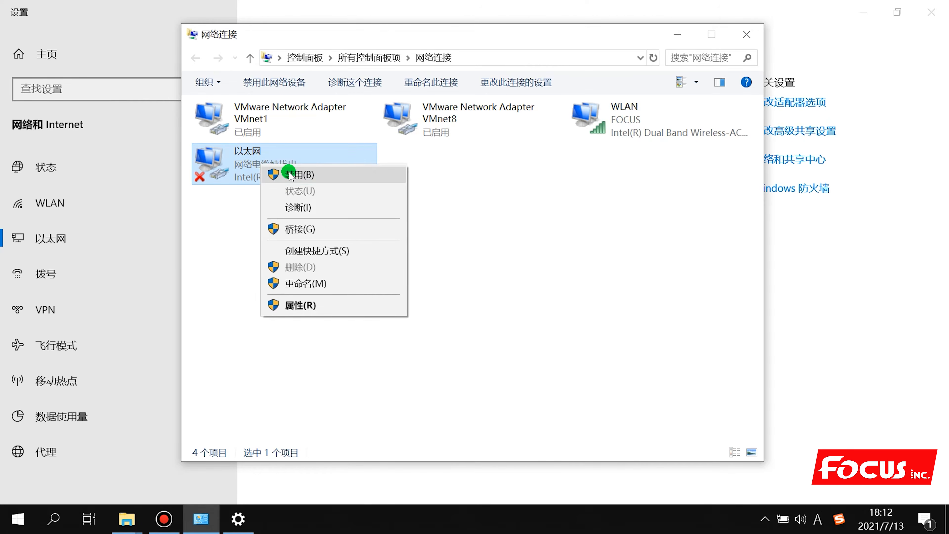
click(296, 176)
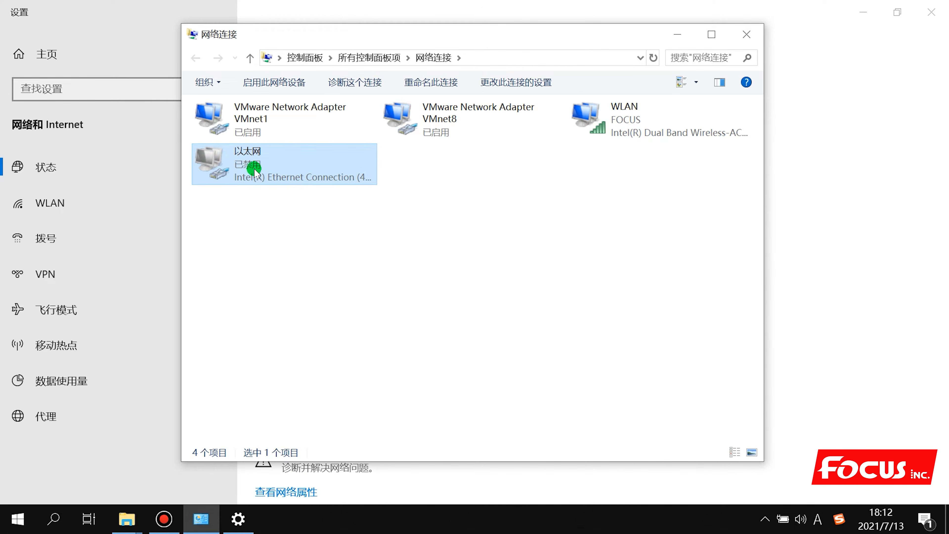
right_click(266, 167)
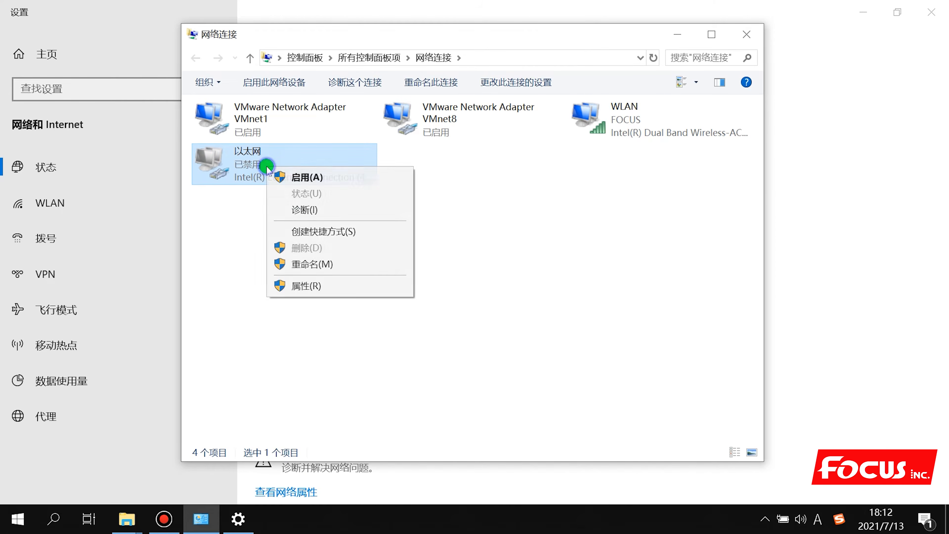
click(299, 178)
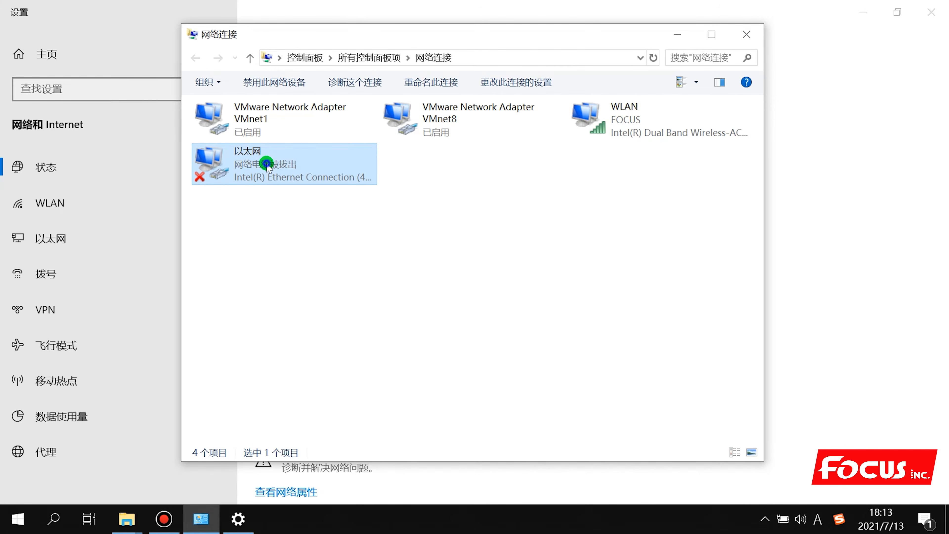
right_click(267, 165)
click(303, 306)
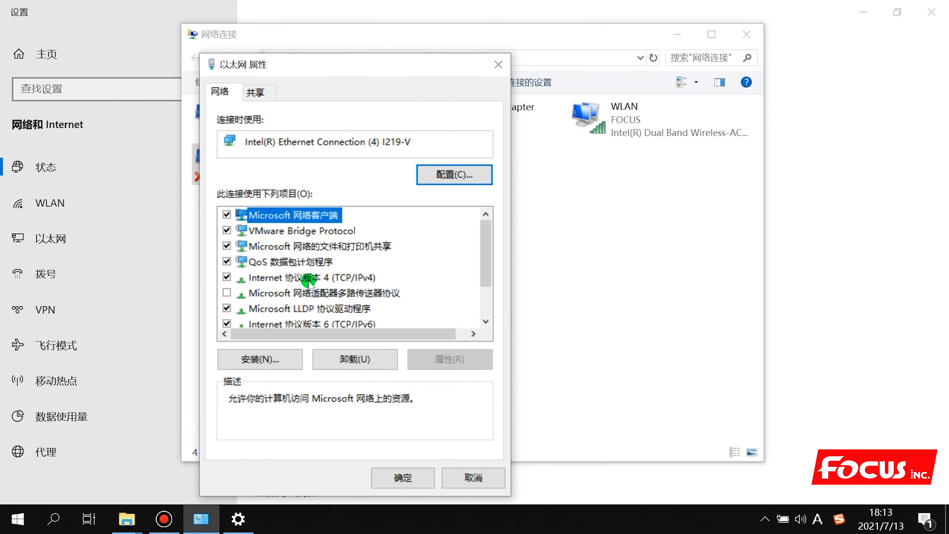
Open the Internet 协议版本 4 (TCP/IPv4) properties, still set to obtain IP and DNS automatically
scroll(309, 283, down, 1)
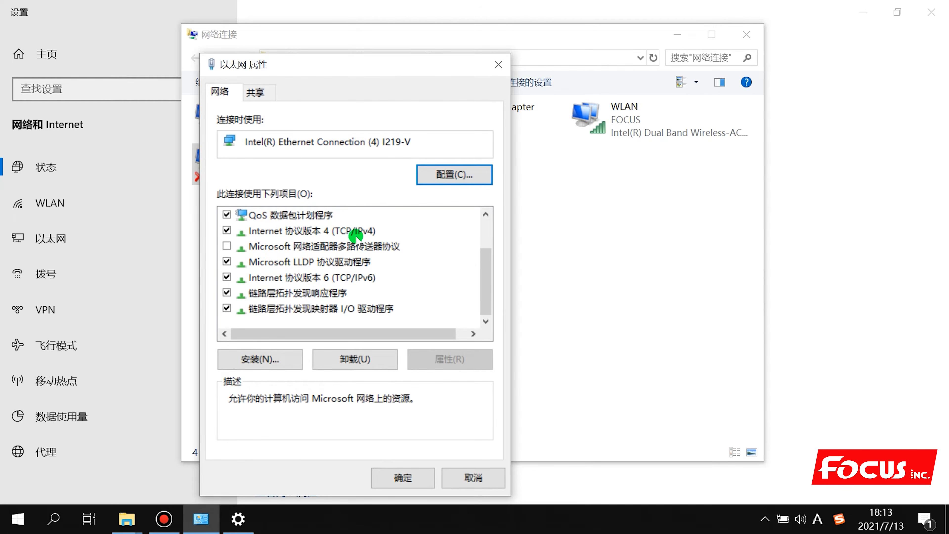
click(338, 232)
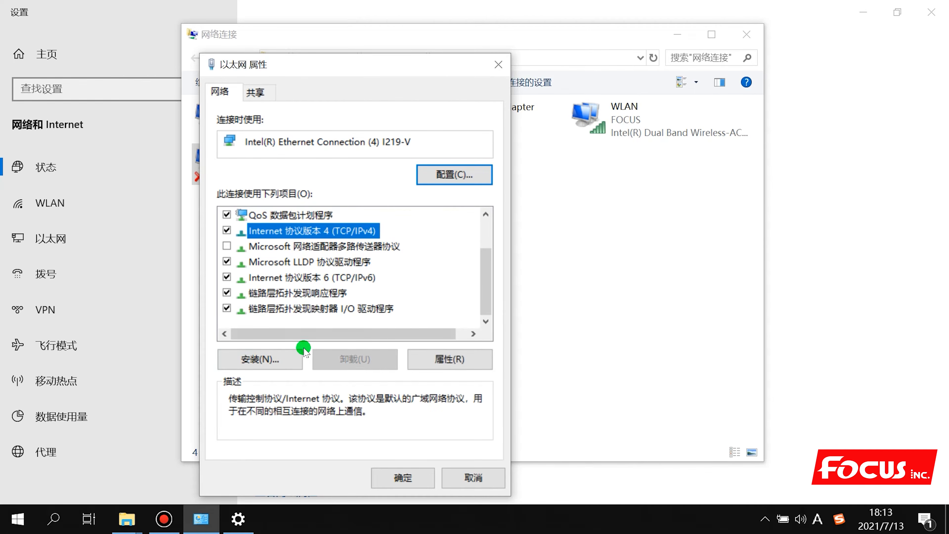
double_click(350, 232)
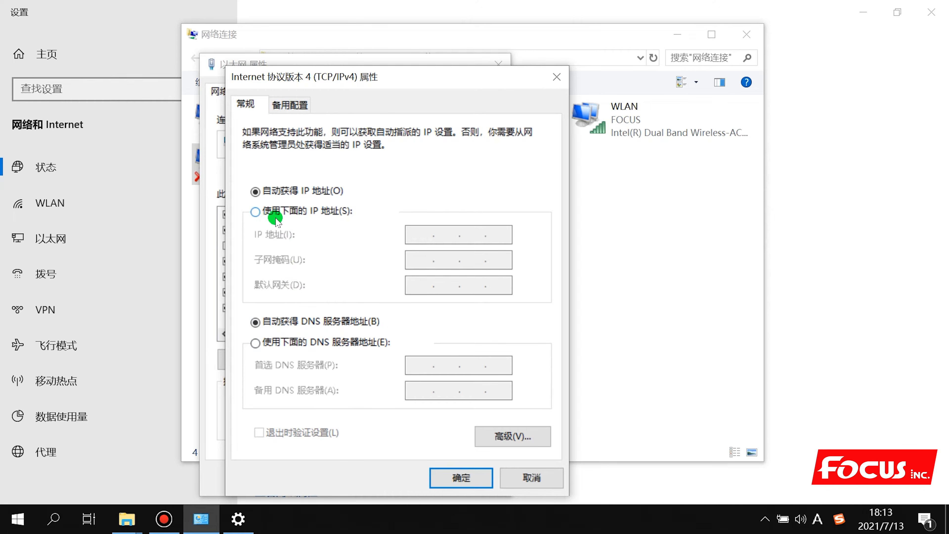
Give TCP/IPv4 manual address 192.168.127.9, mask 255.255.255.0, gateway 192.168.127.1, then recheck it
click(255, 212)
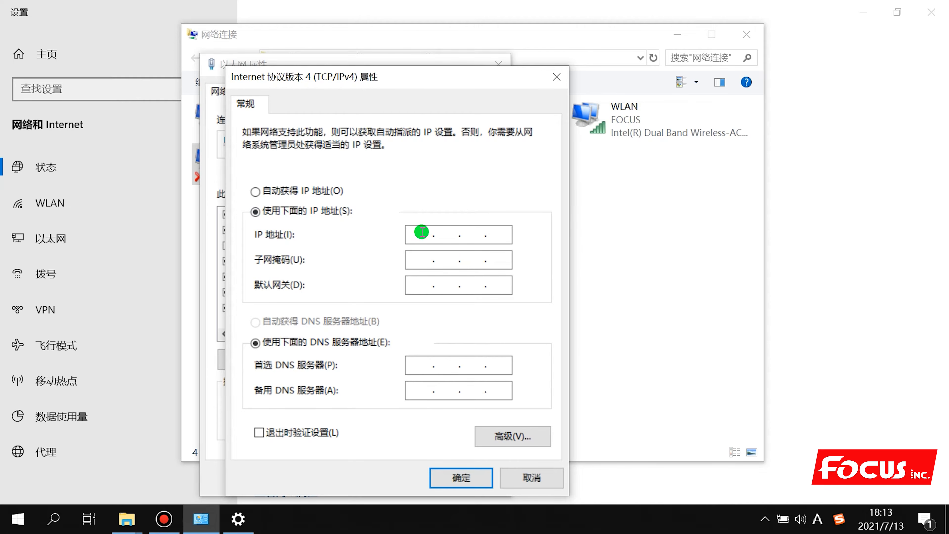
click(422, 232)
text(192 . 168 . 127 . 9)
click(420, 257)
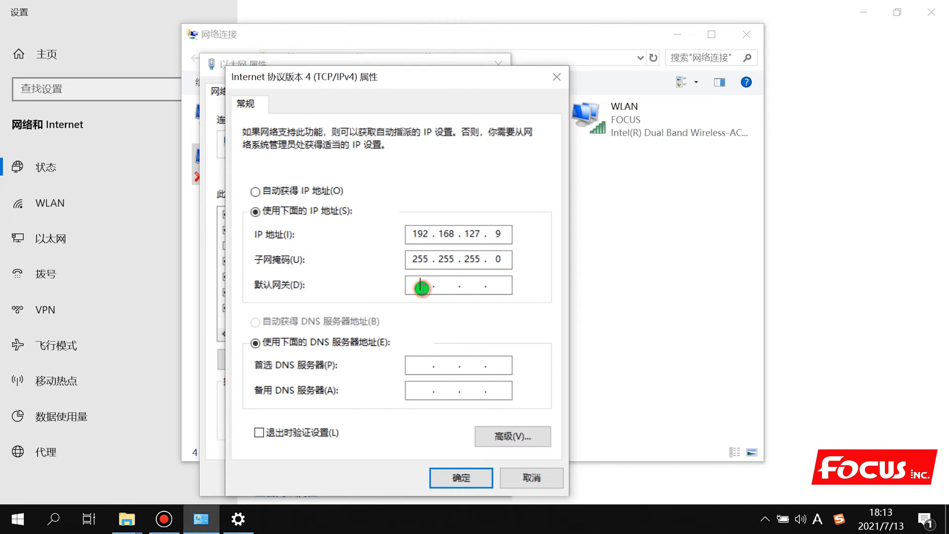
text(192 . 168 . 127 . 1)
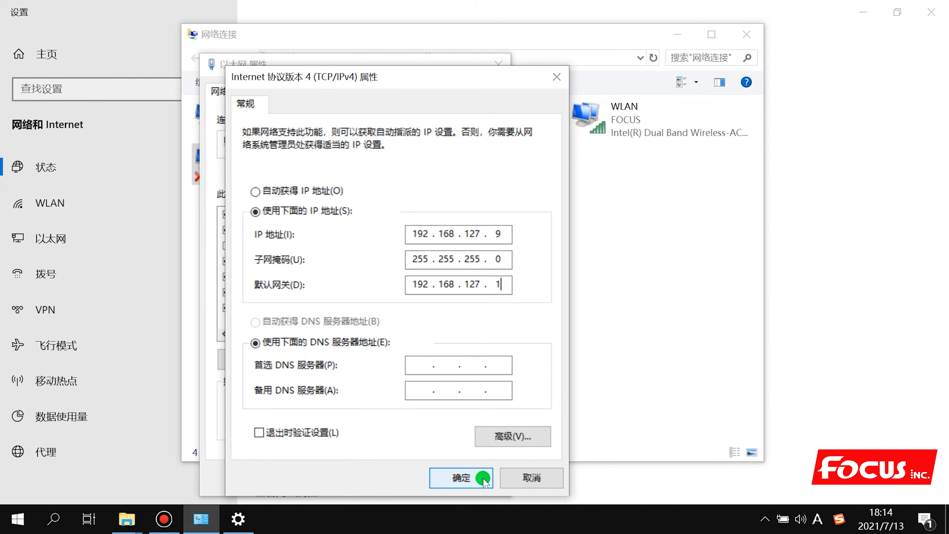
click(460, 480)
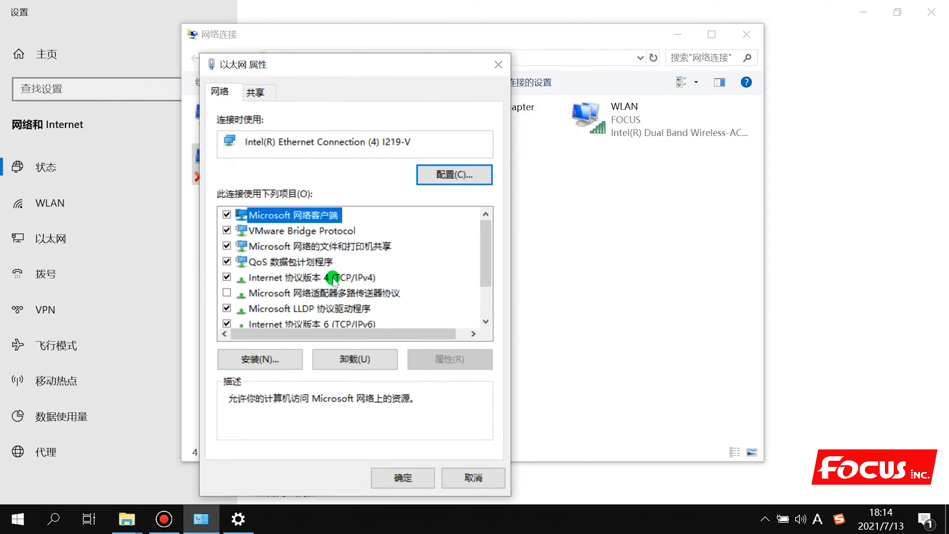
click(332, 277)
double_click(354, 279)
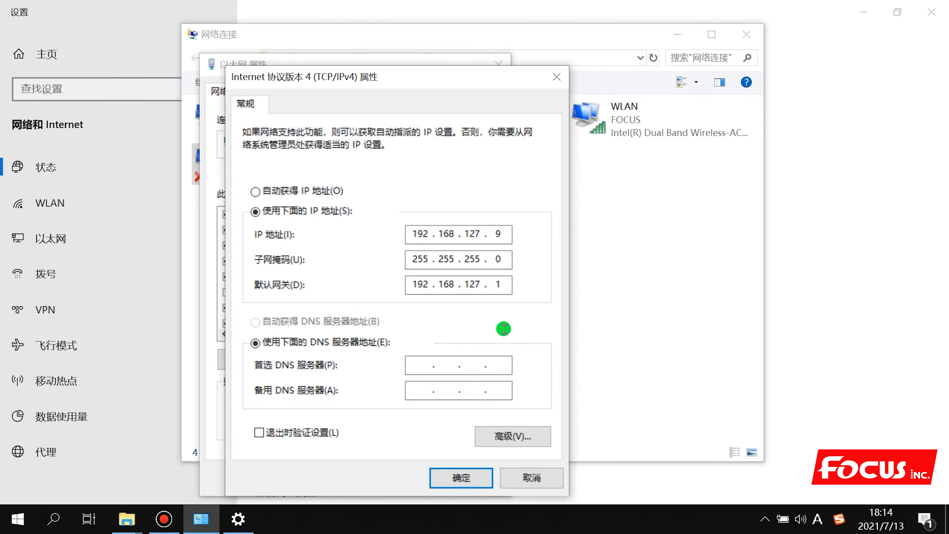
click(459, 477)
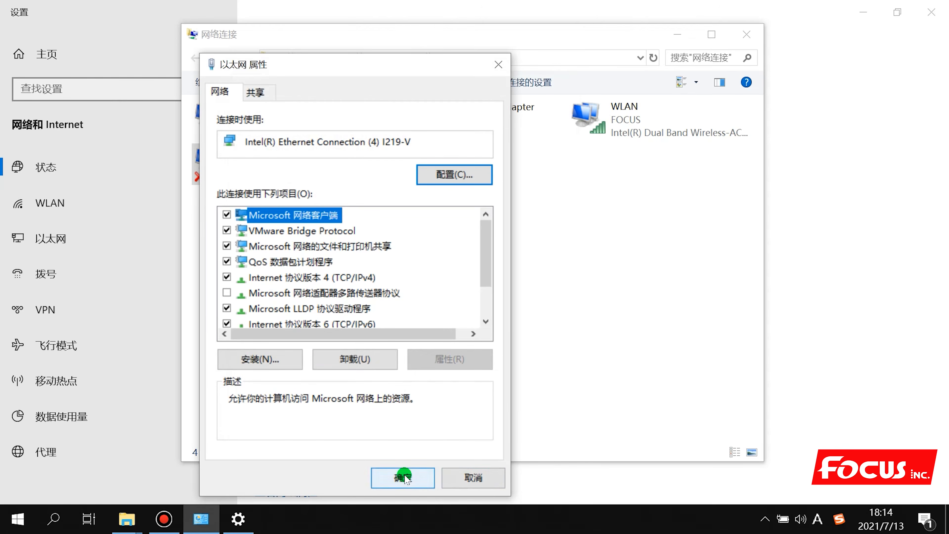
Check the IPv6 and IPv4 properties of the Ethernet adapter and close them unchanged
scroll(361, 306, down, 1)
click(343, 293)
double_click(343, 293)
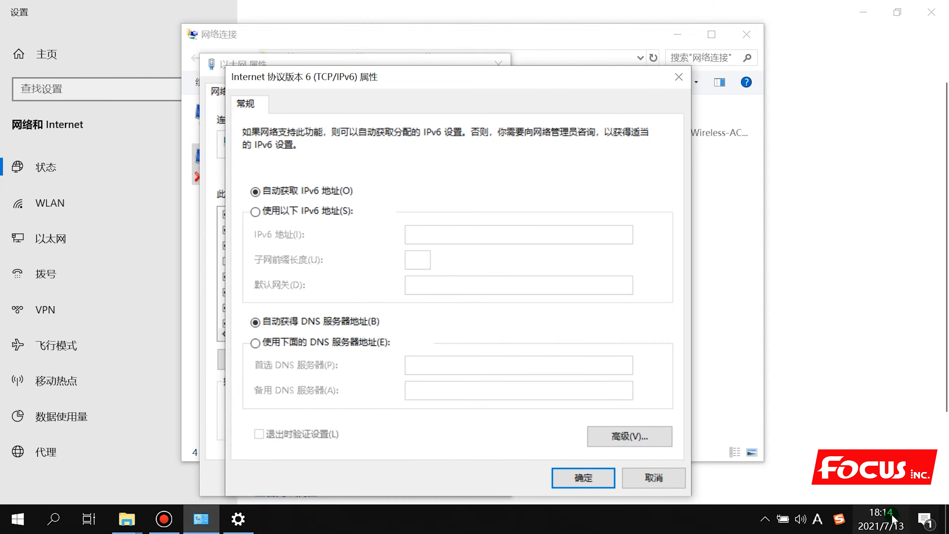
click(644, 479)
double_click(341, 245)
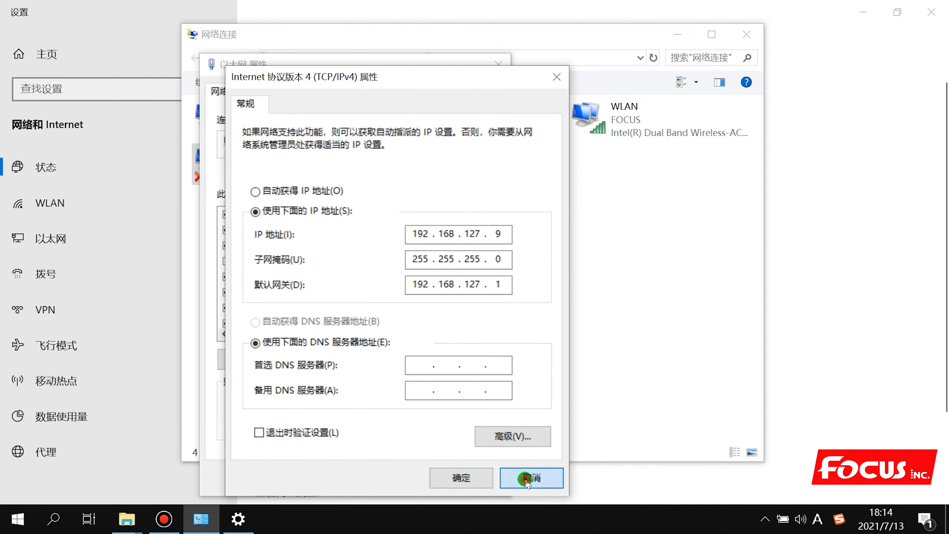
click(534, 477)
Confirm Ethernet Properties, close Network Connections and minimize Settings
click(402, 484)
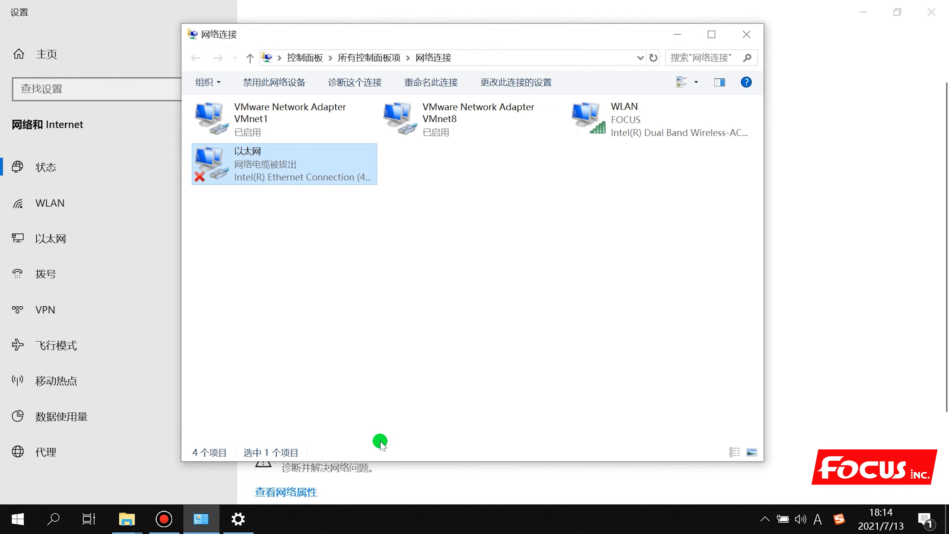
click(744, 34)
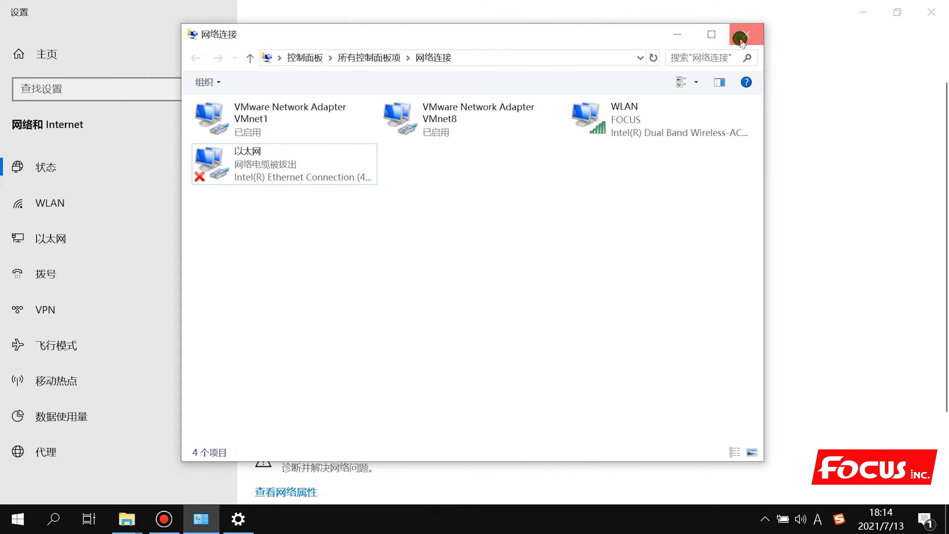
click(862, 11)
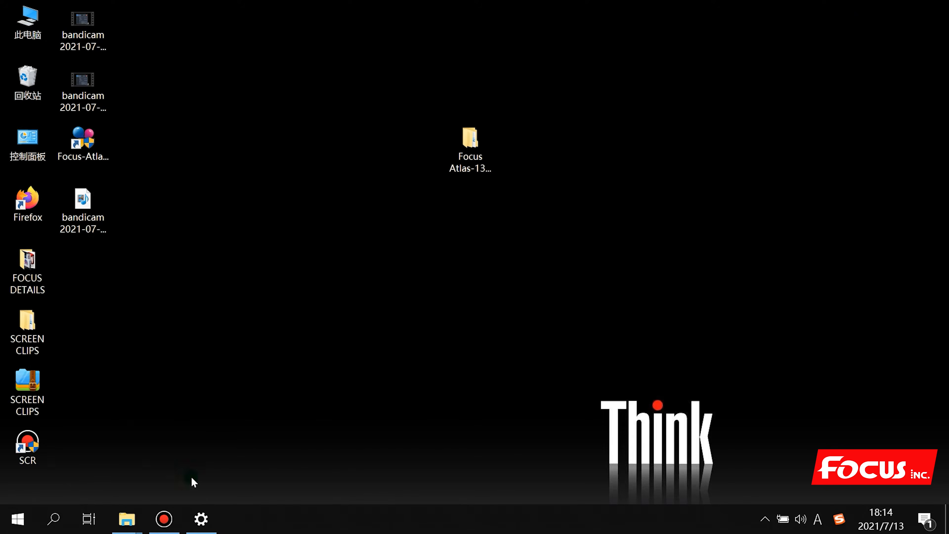
Launch Focus-Atlas-1311.exe from the desktop so its print workspace shows Device Ready
click(88, 140)
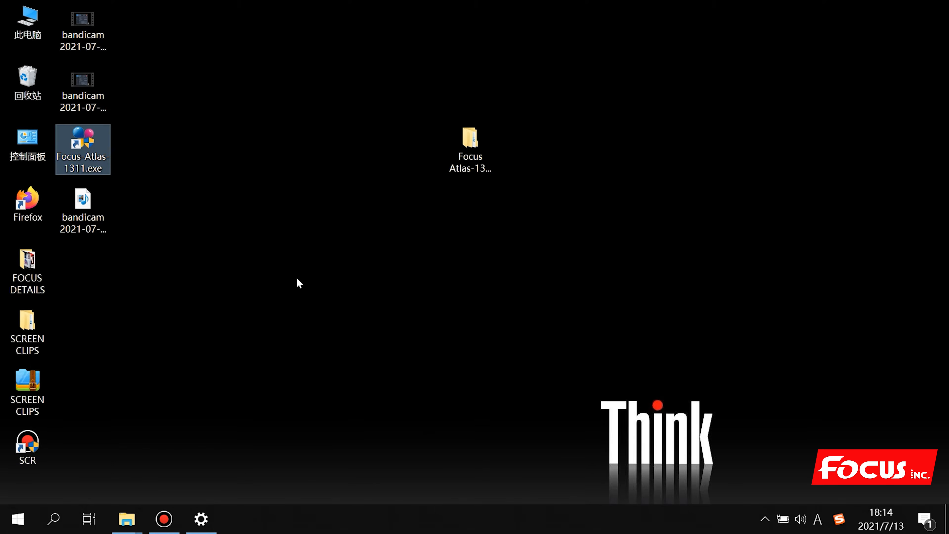
click(344, 383)
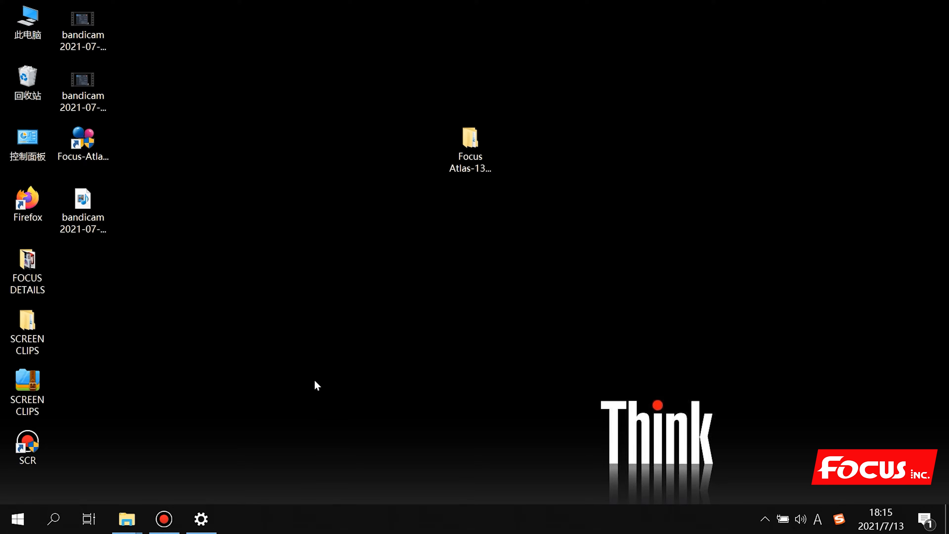
click(232, 352)
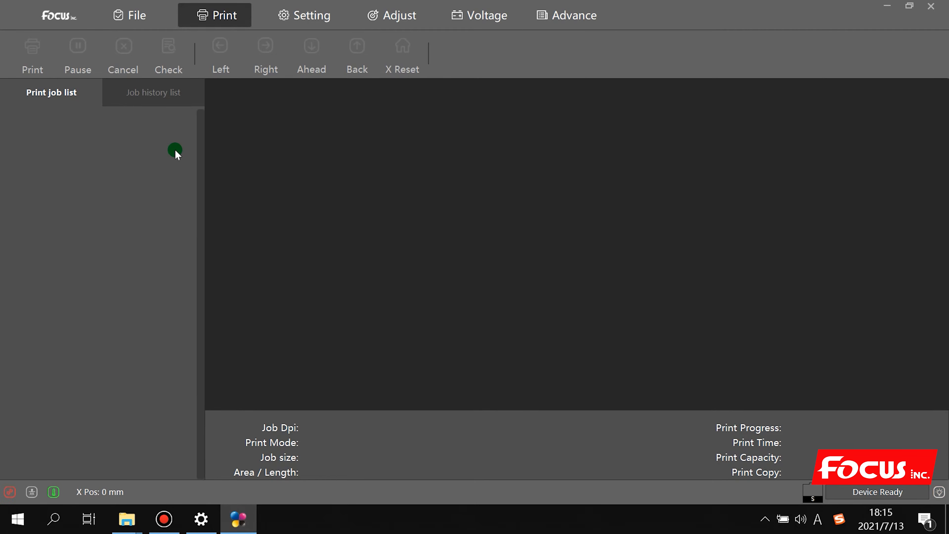
Open the Net Setting dialog from the Advance page in Focus-Atlas-1311
click(564, 17)
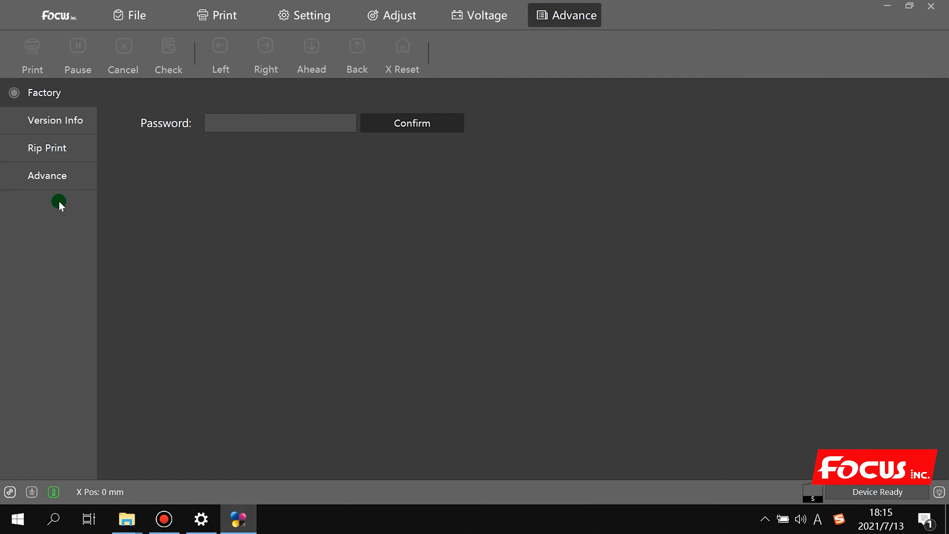
click(47, 180)
click(176, 142)
click(161, 120)
Select TCP communication and the 以太网 adapter, giving local IP 192.168.127.9
click(502, 179)
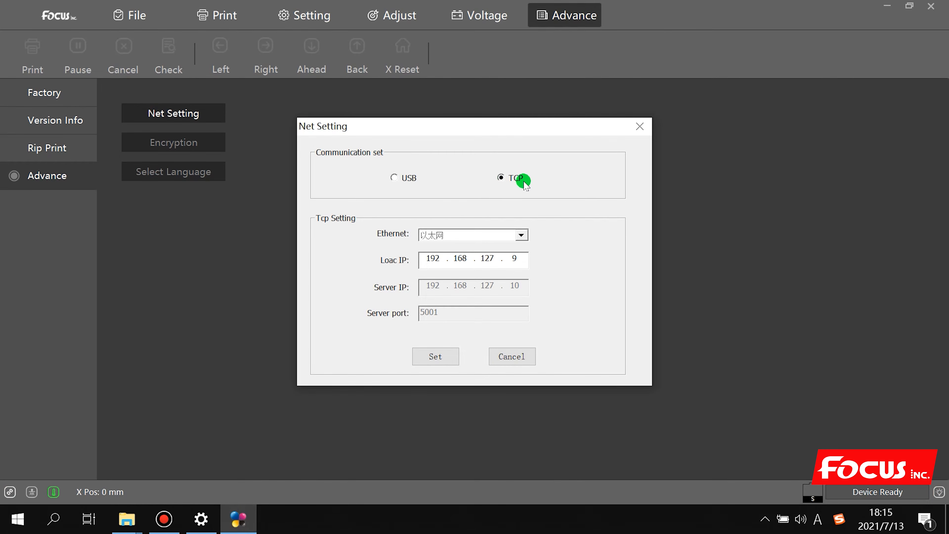
click(504, 235)
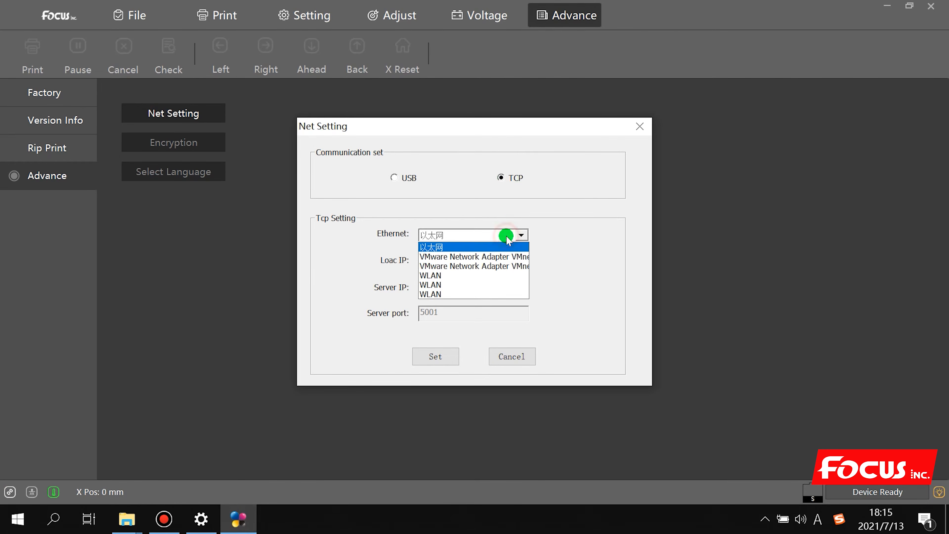
click(491, 247)
click(491, 234)
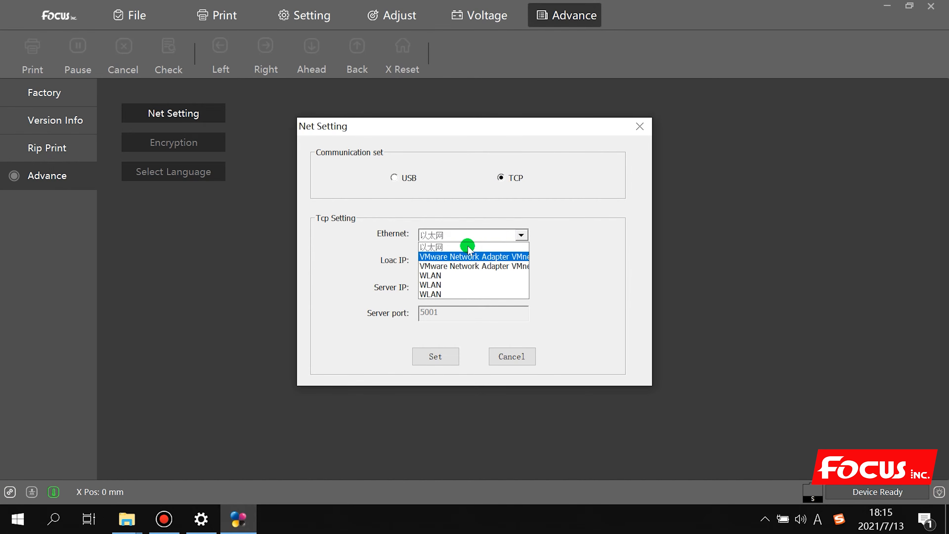
click(468, 245)
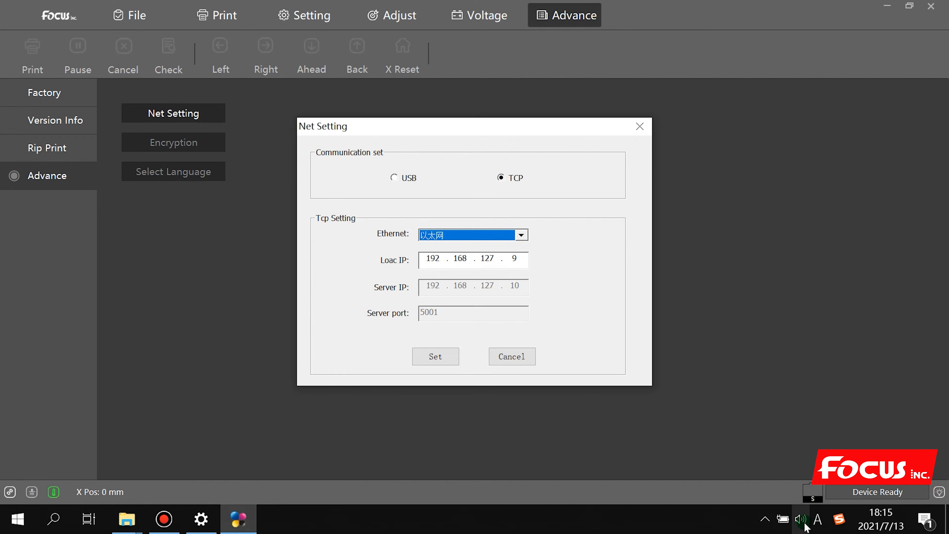
Open Network Connections from the tray's Network & Internet settings
click(765, 518)
right_click(793, 488)
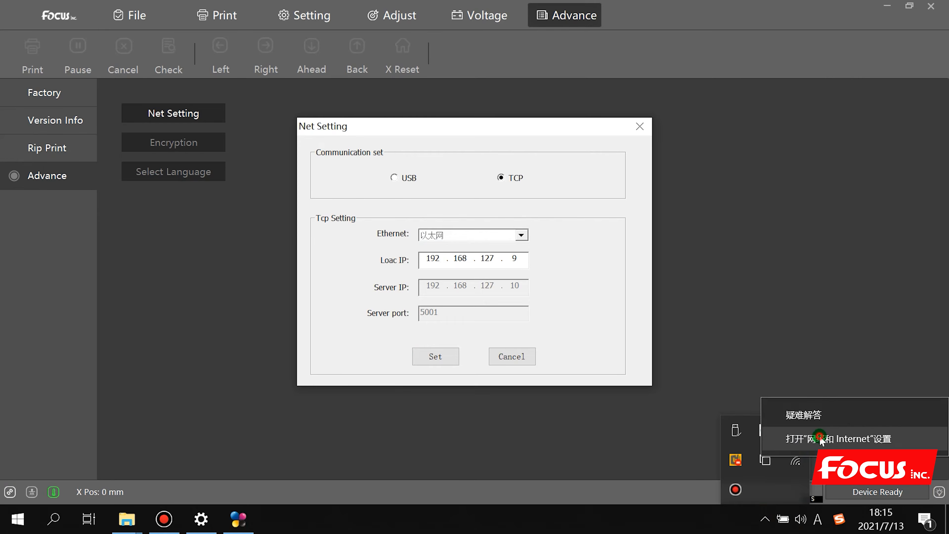
click(803, 440)
click(58, 241)
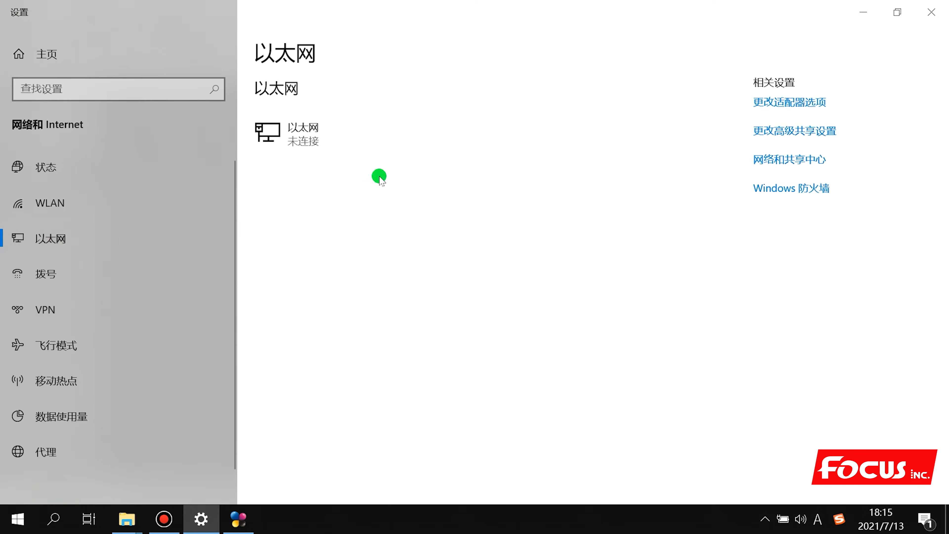
click(805, 101)
click(787, 101)
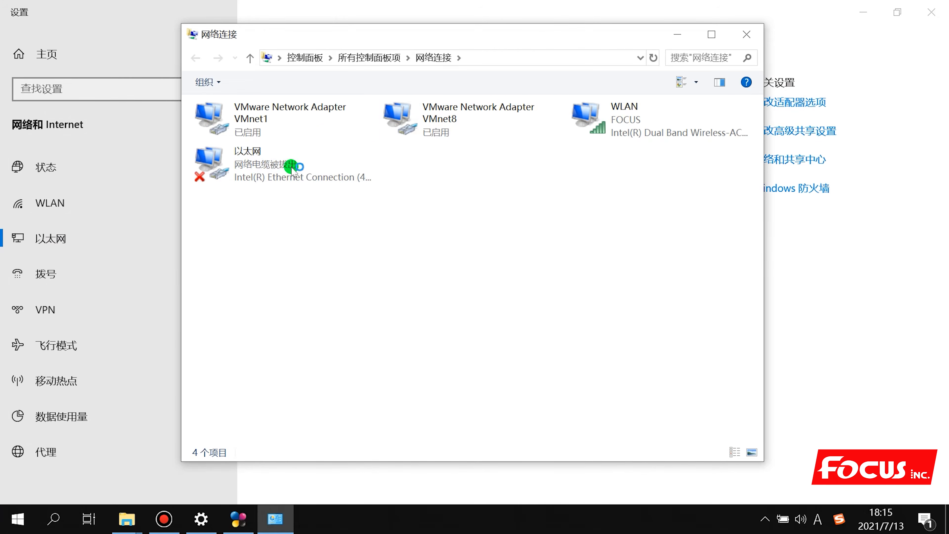
Show the 以太网 adapter's IPv4 properties (192.168.127.9) beside Focus-Atlas-1311
right_click(299, 173)
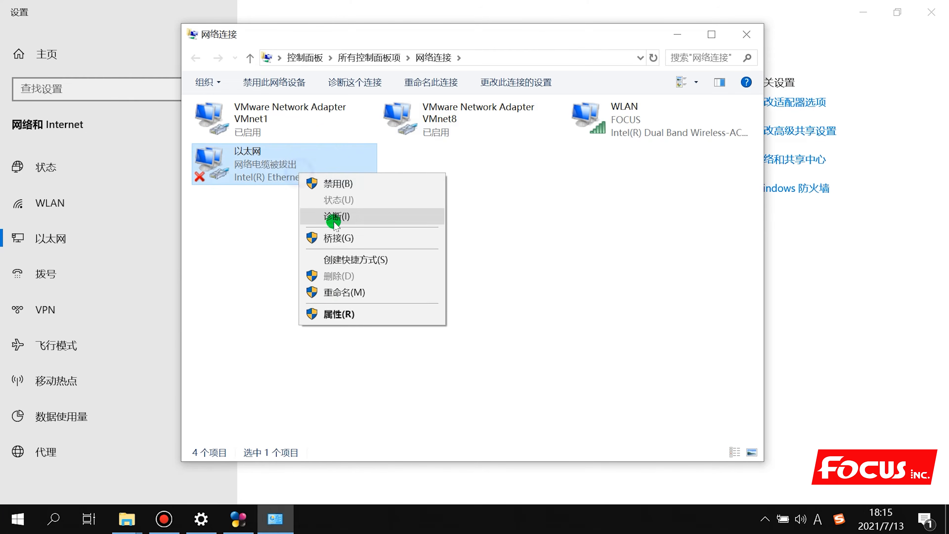
click(337, 314)
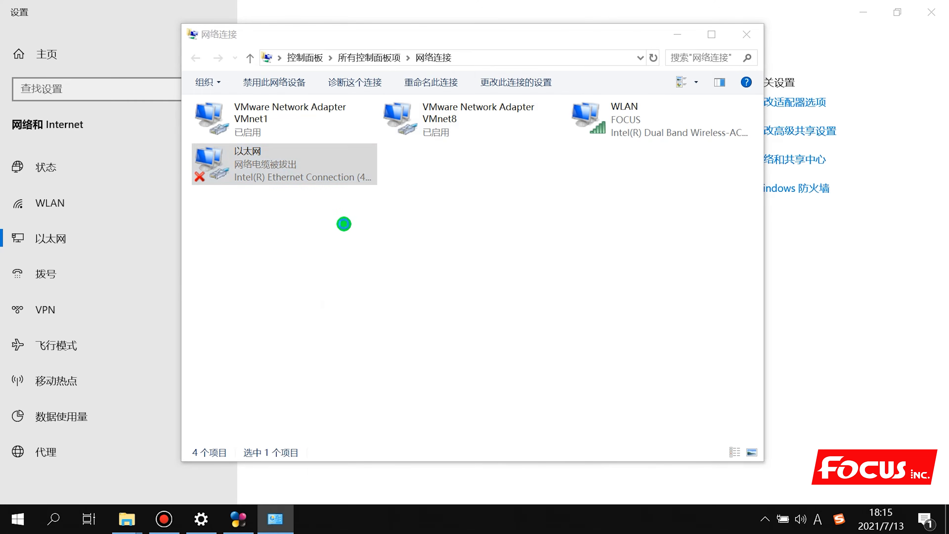
scroll(267, 303, down, 1)
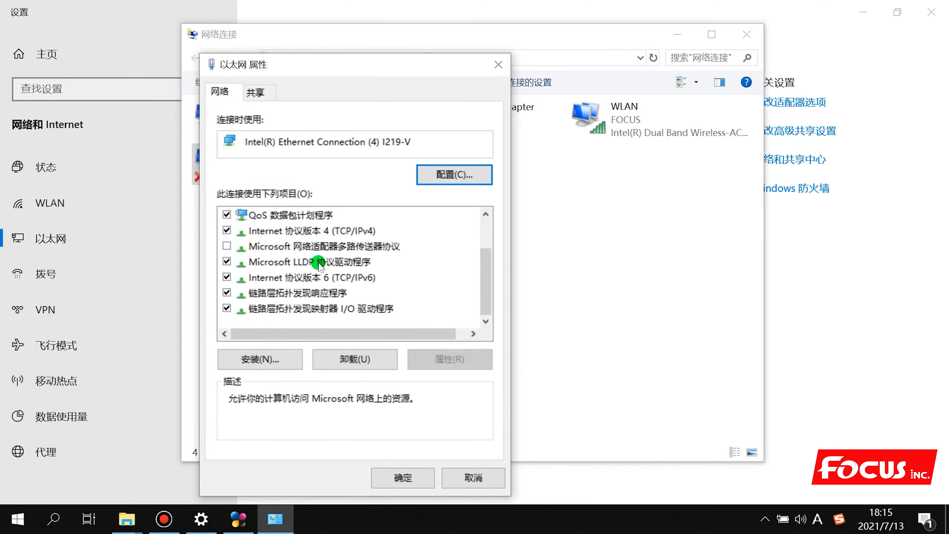
double_click(339, 231)
drag(452, 77, 260, 64)
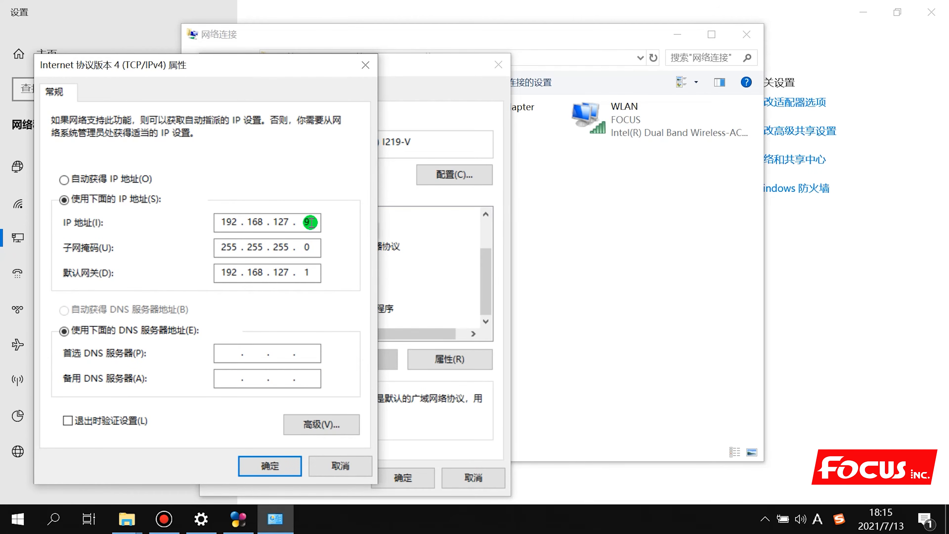
click(236, 522)
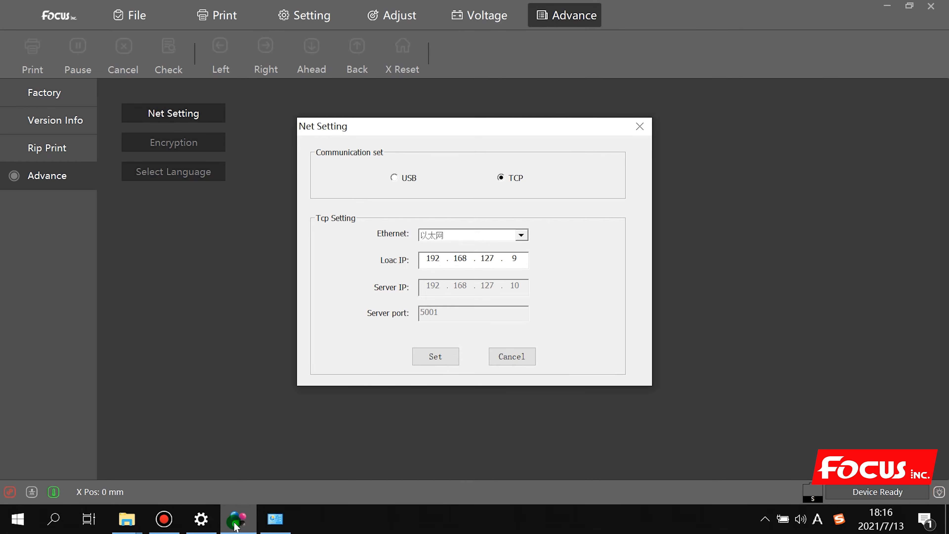
Compare Focus's local IP field with the Windows IPv4 address 192.168.127.9
click(426, 268)
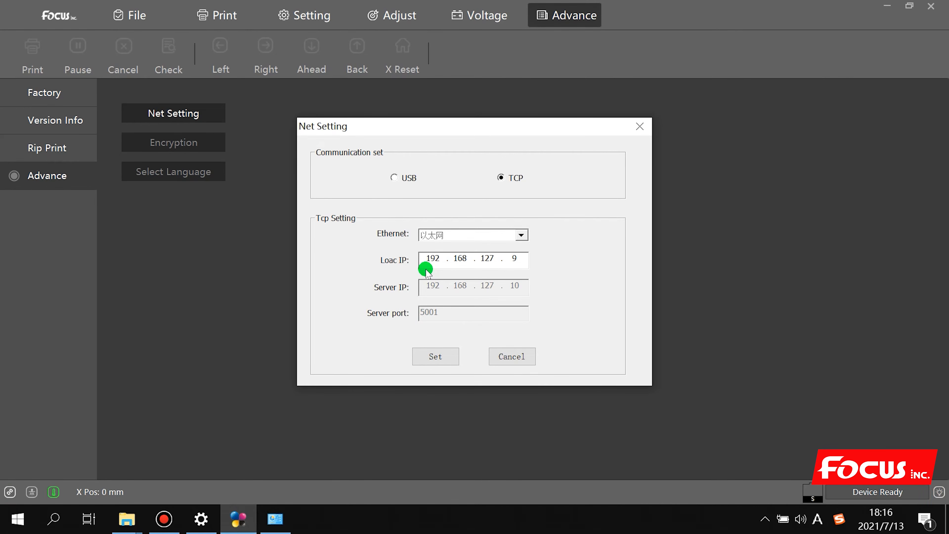
click(275, 520)
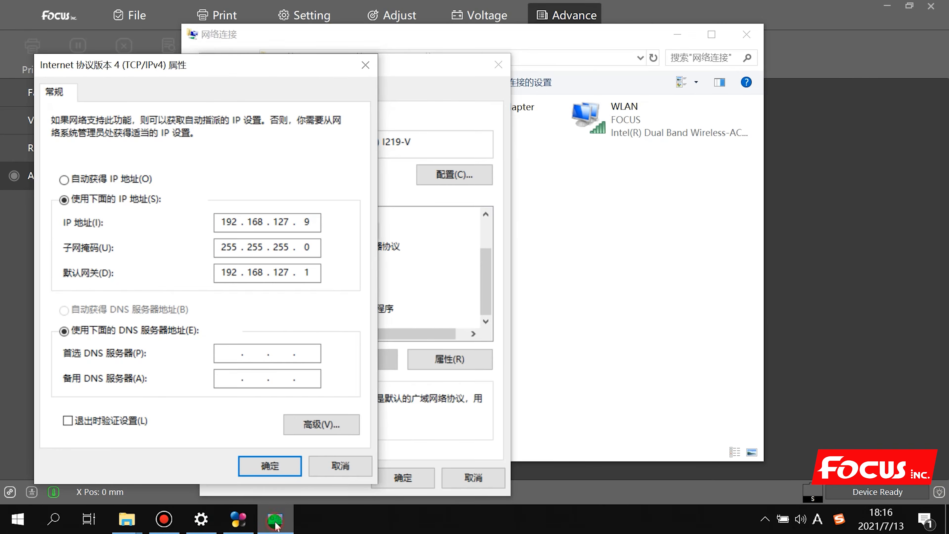
click(306, 447)
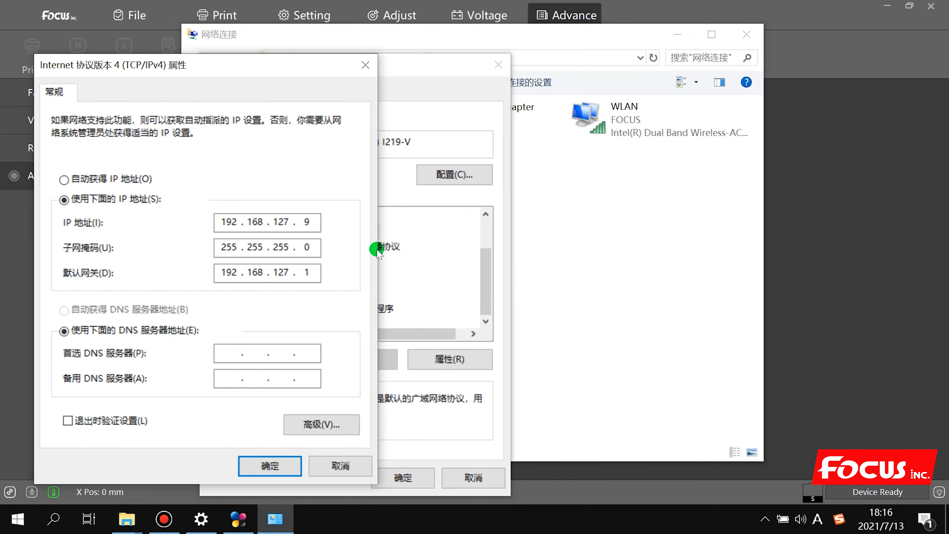
click(429, 61)
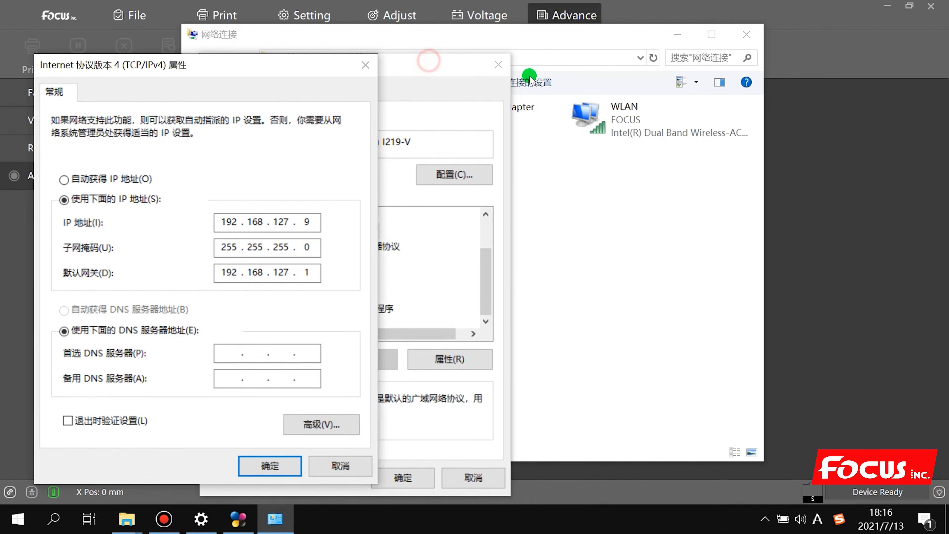
drag(299, 71, 193, 58)
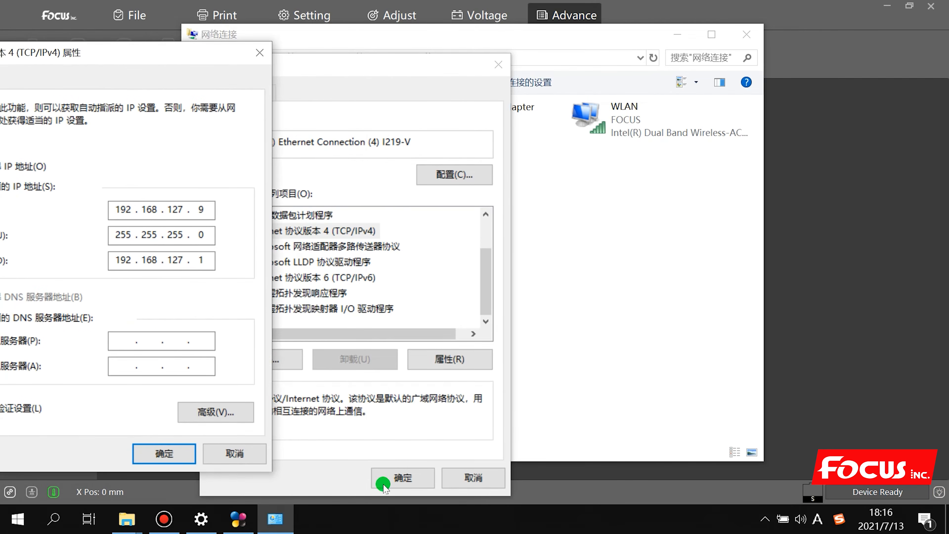
click(238, 519)
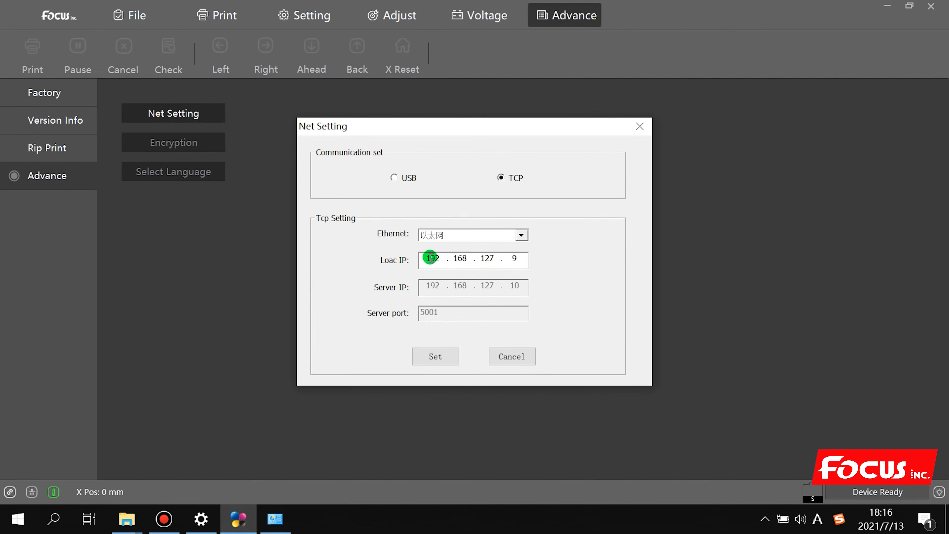
Apply local IP 192.168.127.9 with Set in Net Setting
drag(429, 258, 437, 258)
click(466, 258)
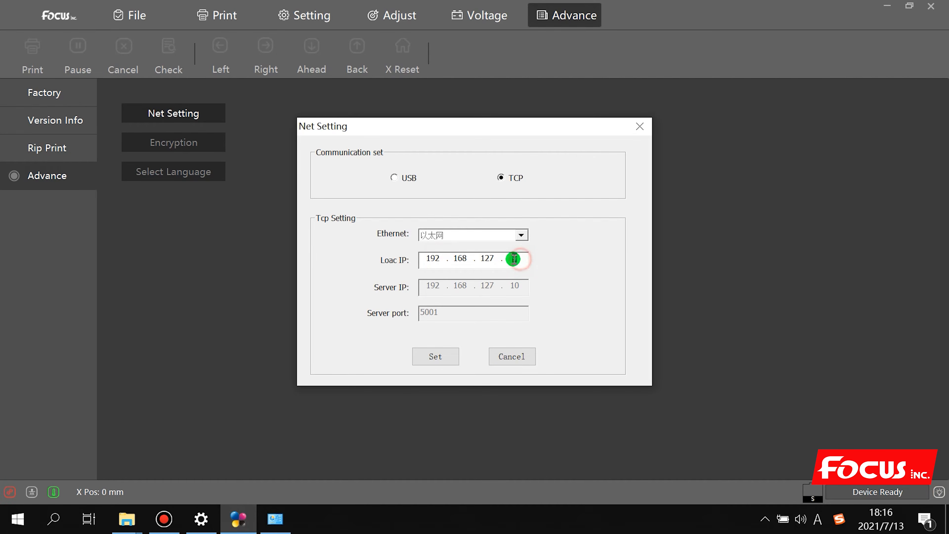
click(522, 253)
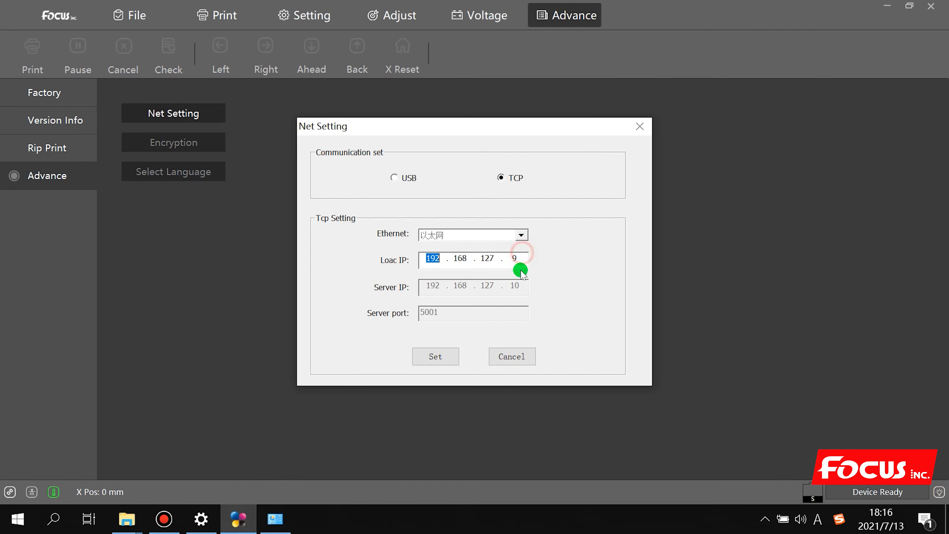
click(439, 357)
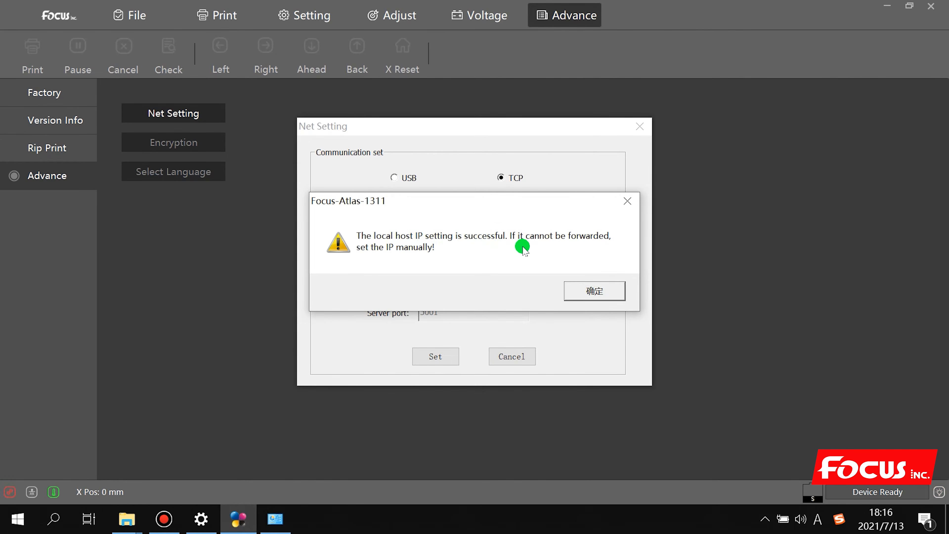
Dismiss the success message, apply the TCP setting once more, and close Net Setting
click(586, 289)
click(444, 359)
click(593, 291)
click(640, 128)
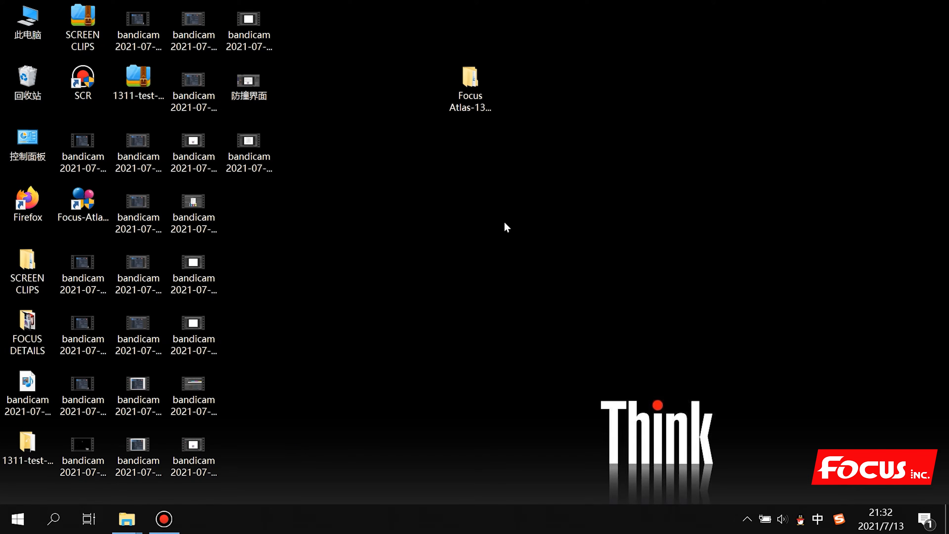
Open the Focus Atlas-1311 Support folder maximized, then its 4. Rip software subfolder
click(465, 97)
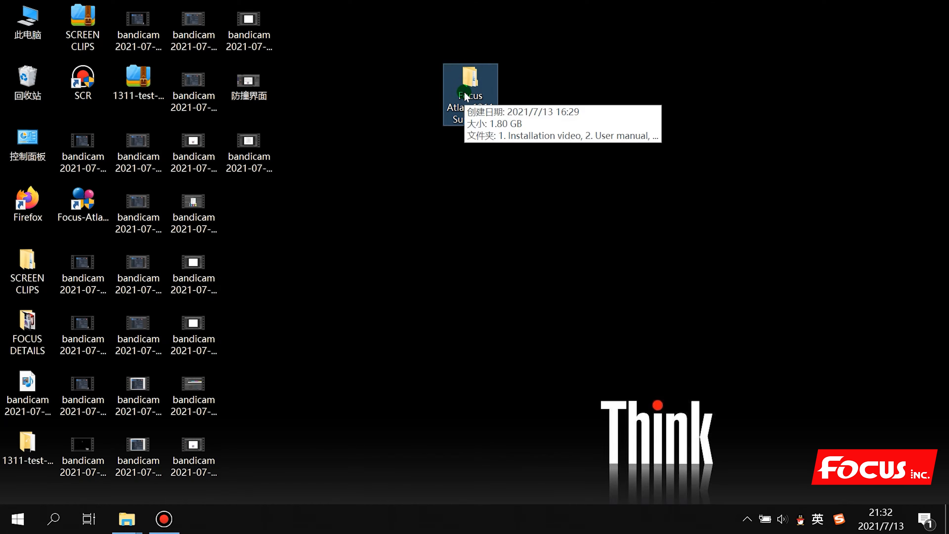
double_click(465, 96)
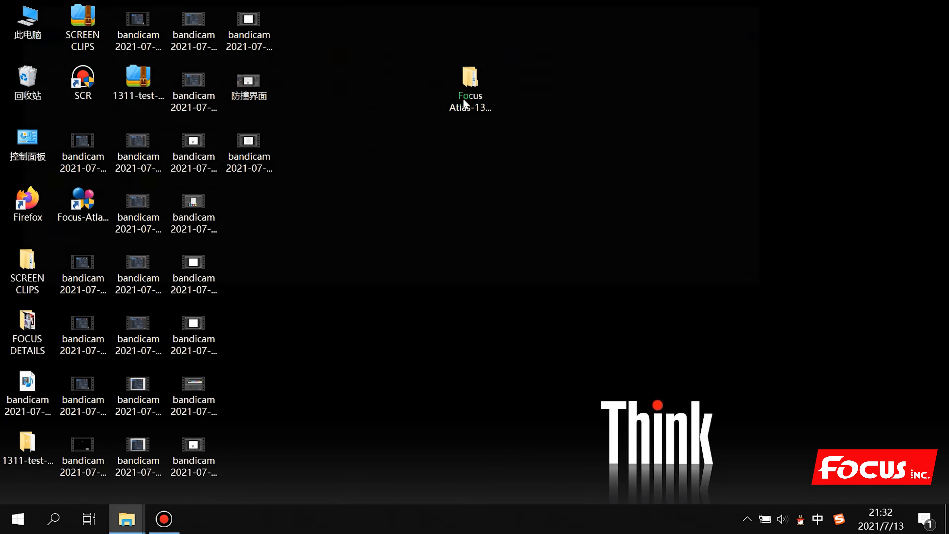
click(727, 11)
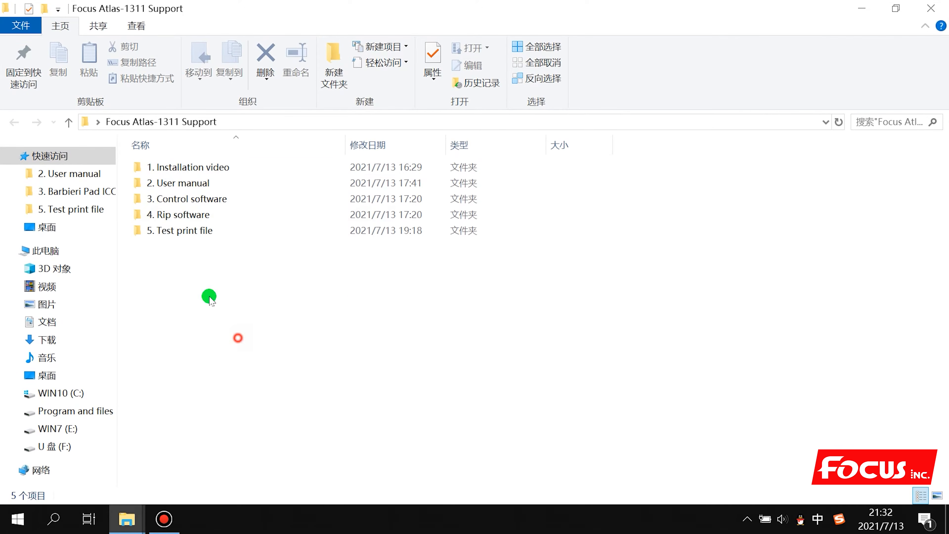
double_click(175, 214)
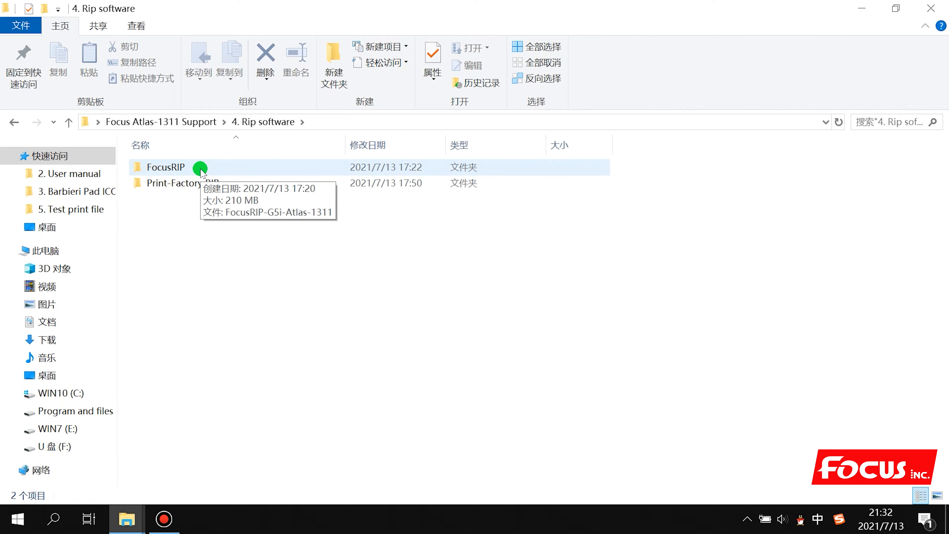
Choose FocusRIP over Print-Factory RIP and open it to reach the ZIP archive
click(181, 211)
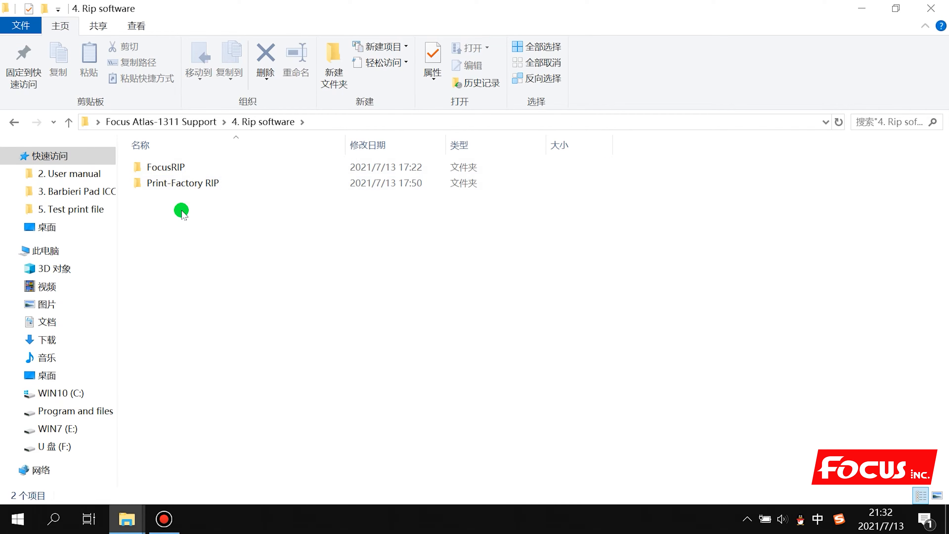
click(187, 184)
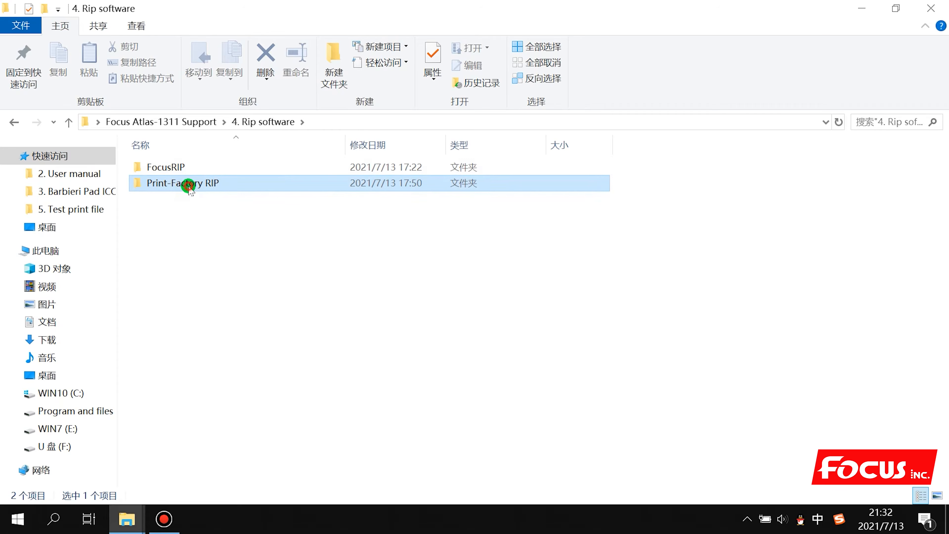
click(187, 169)
click(189, 185)
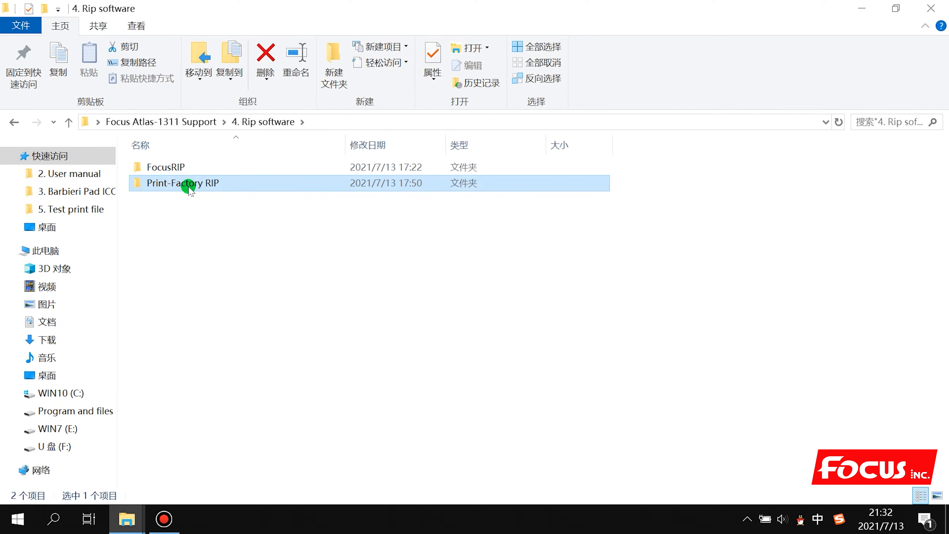
click(201, 233)
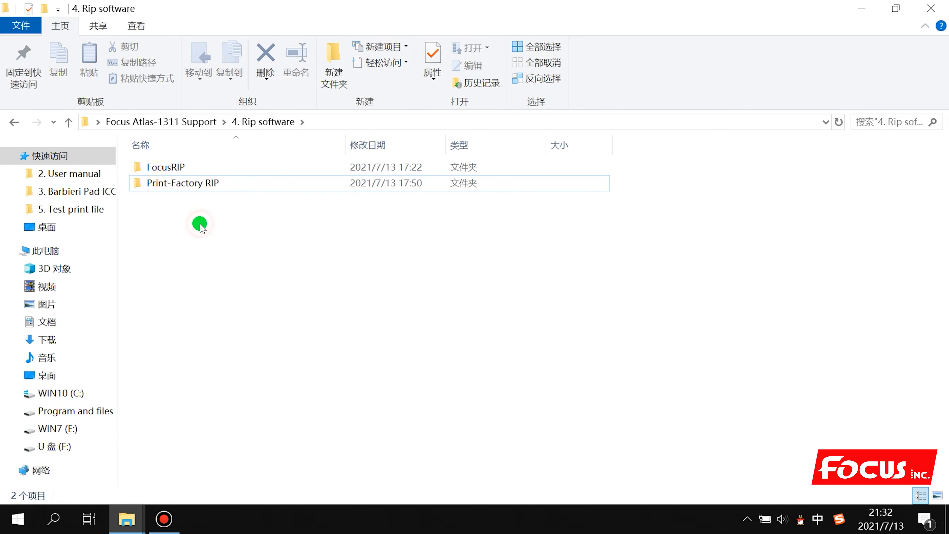
click(185, 169)
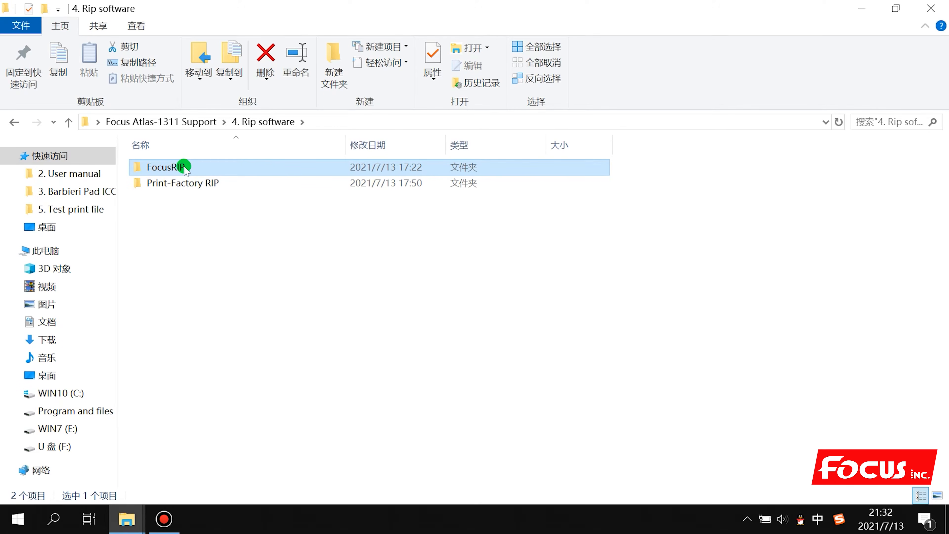
click(217, 233)
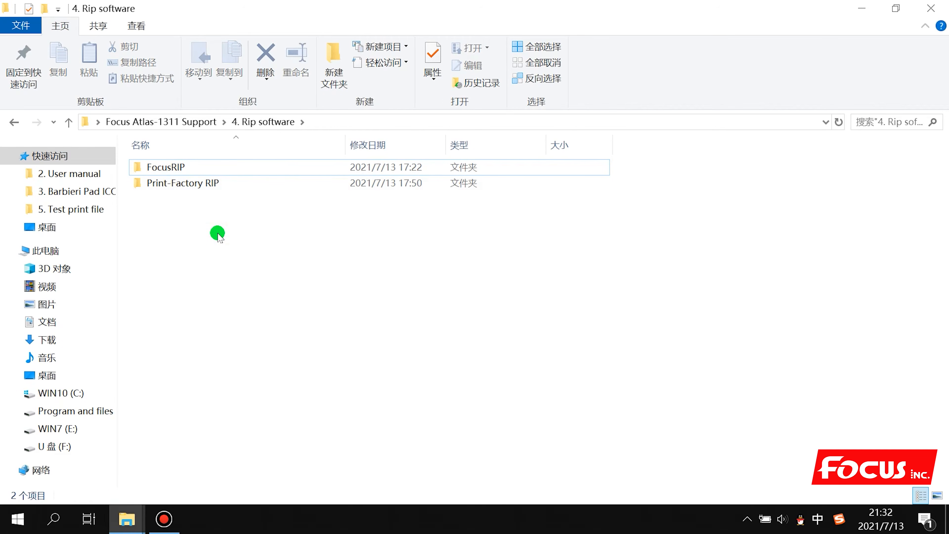
click(184, 165)
click(186, 183)
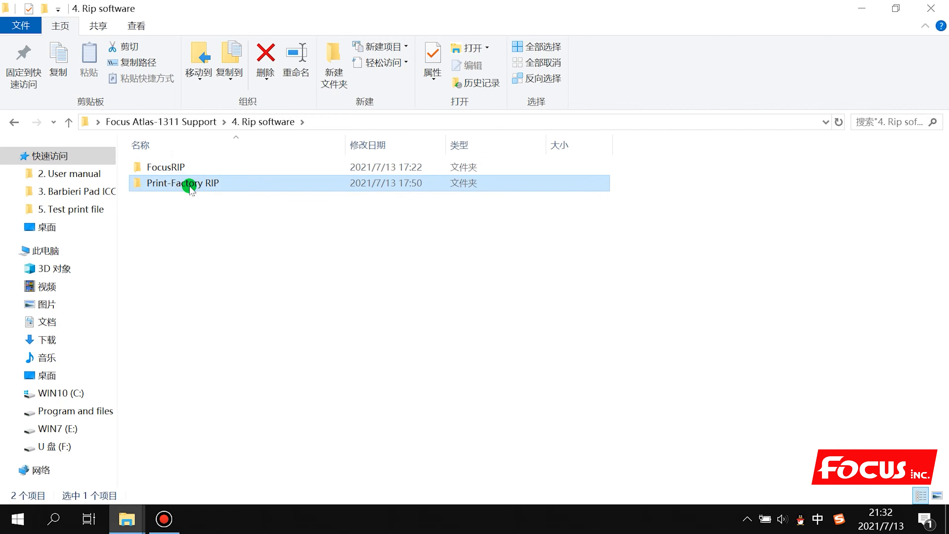
click(190, 172)
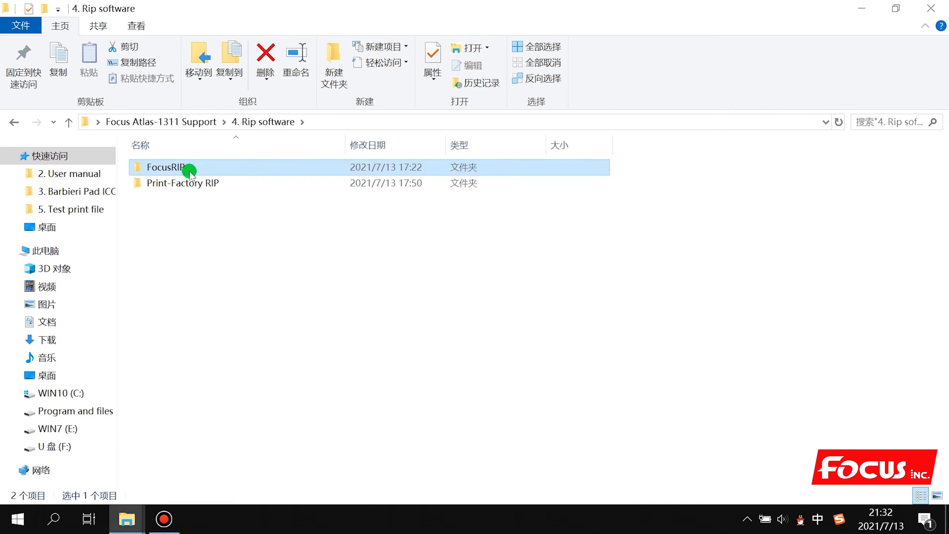
click(188, 230)
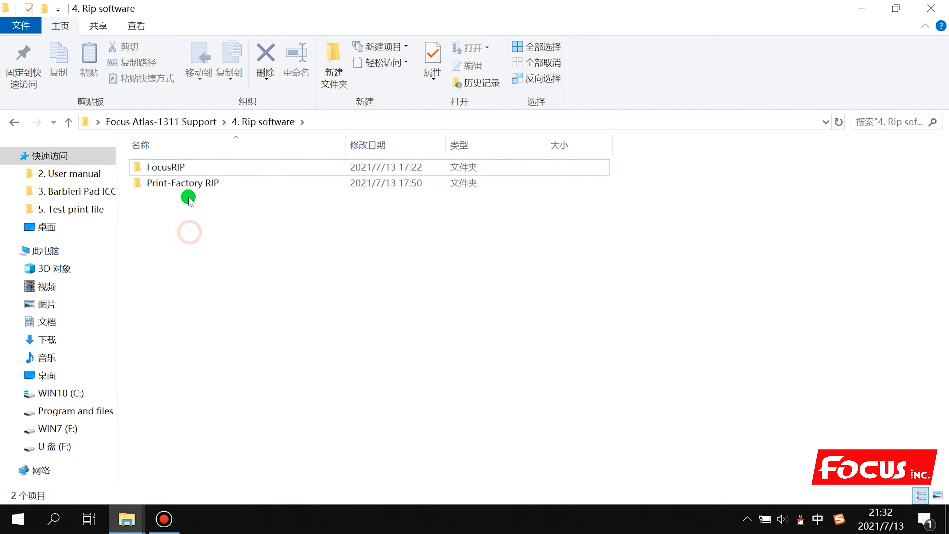
double_click(189, 170)
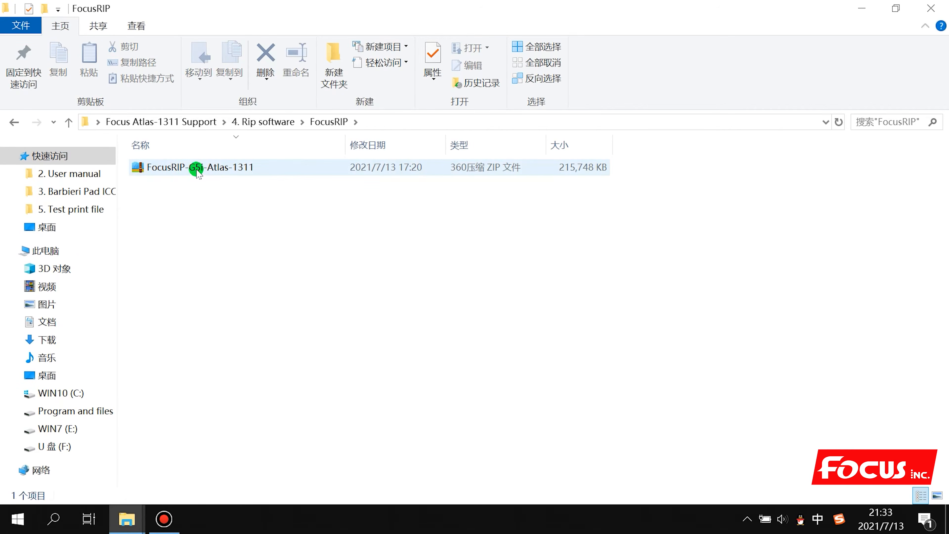
Extract the FocusRIP-G5i-Atlas-1311 ZIP in place with 360压缩
click(197, 170)
click(197, 170)
click(226, 207)
double_click(229, 173)
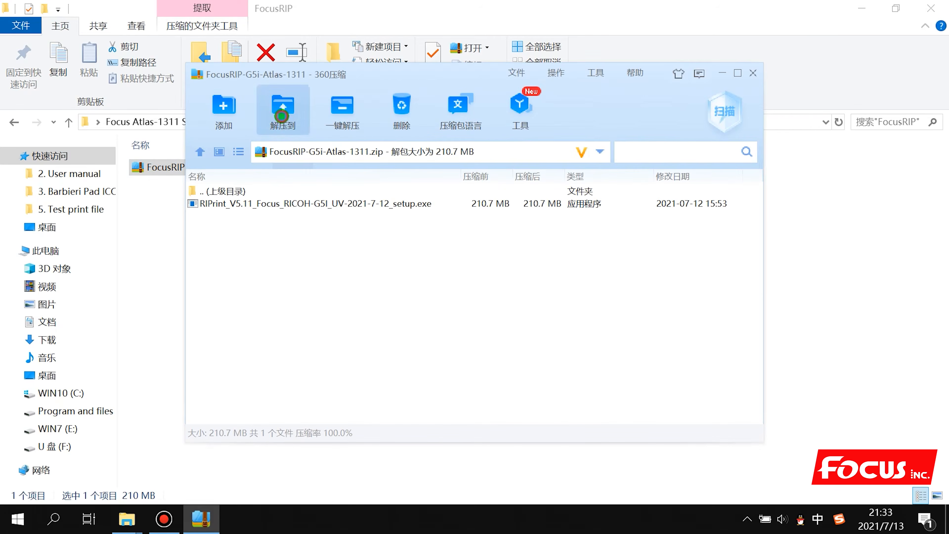
click(282, 116)
click(577, 283)
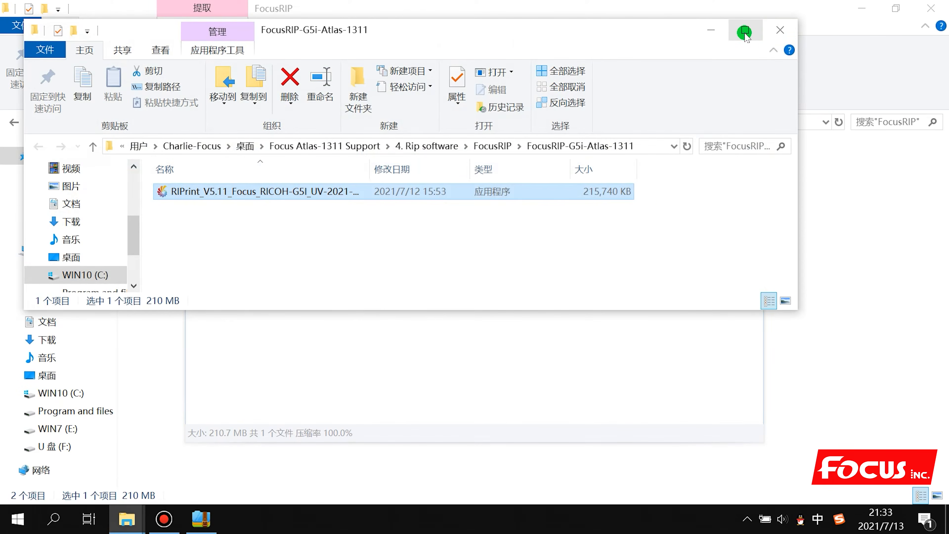
click(780, 29)
click(750, 71)
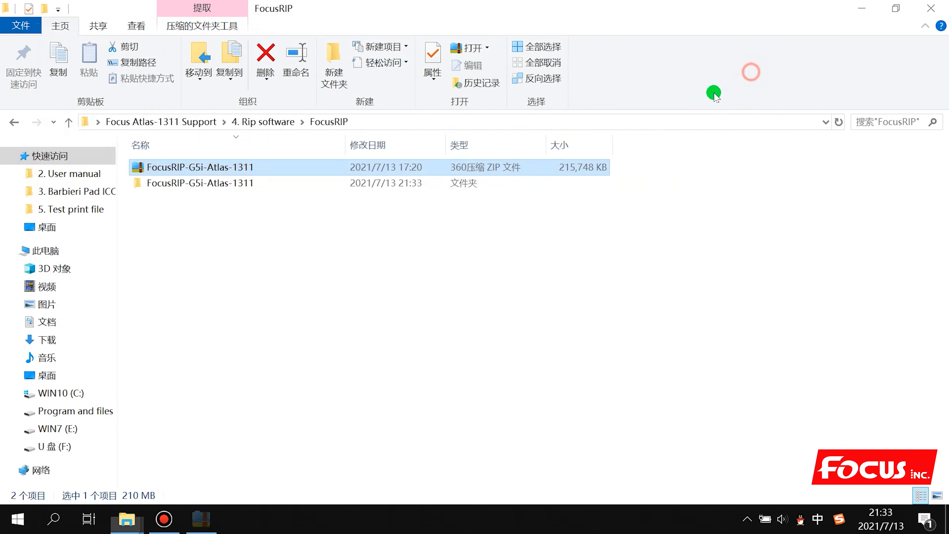
Run the RIPrint V5.11 setup from the extracted folder with English as the language
double_click(246, 183)
click(230, 167)
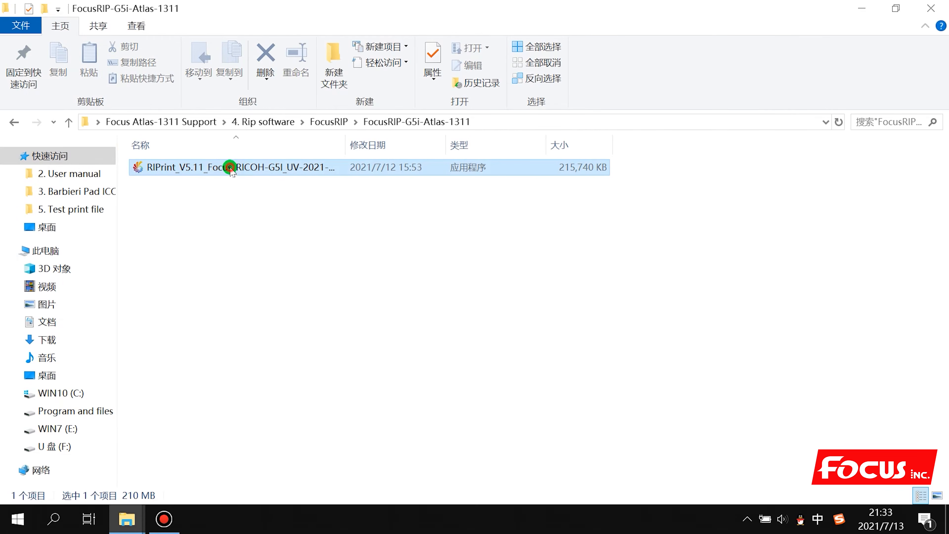
double_click(292, 168)
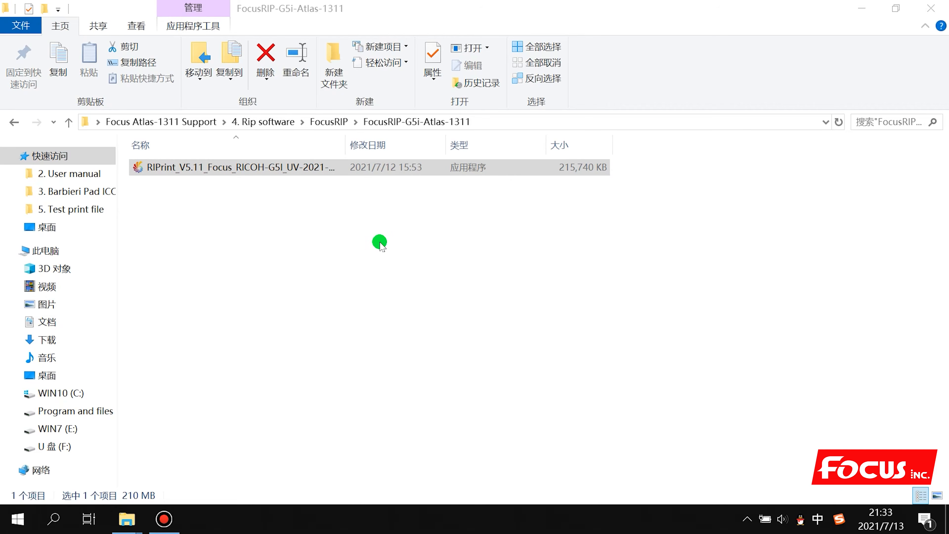
double_click(346, 148)
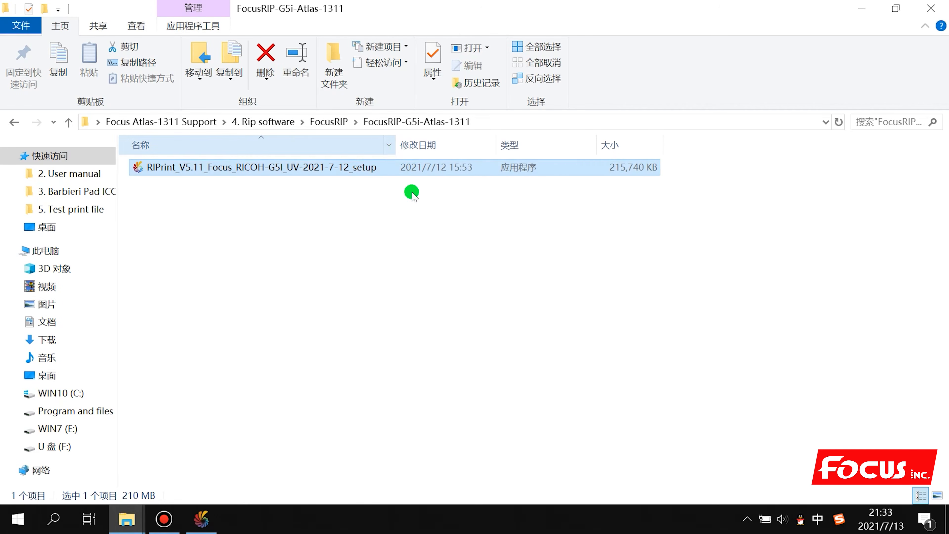
click(201, 518)
click(426, 266)
click(434, 277)
click(492, 290)
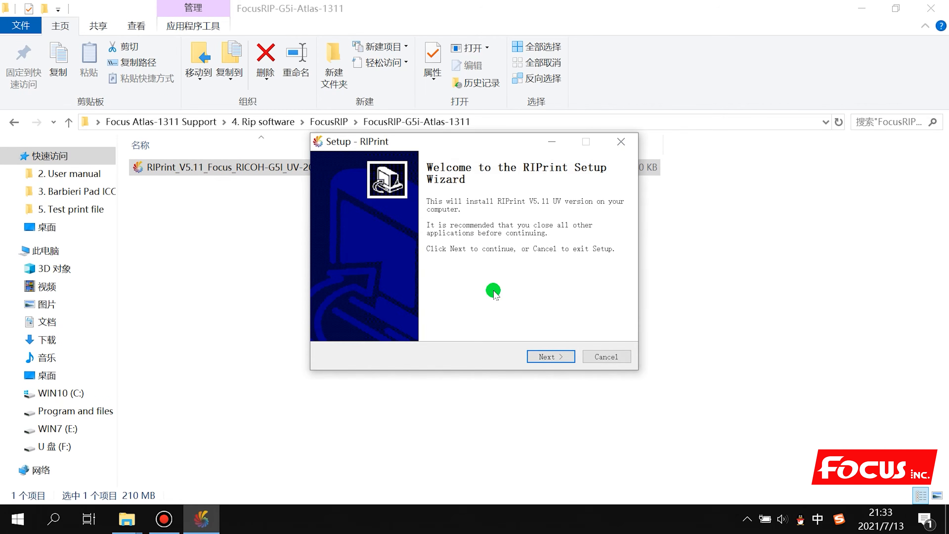
Accept the RIPrint licence agreement and continue to the install location
click(549, 357)
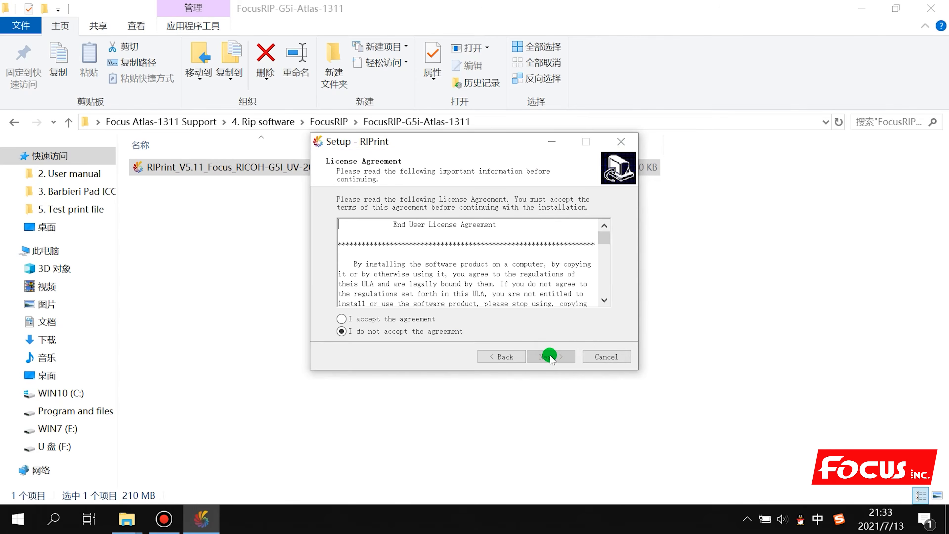
click(361, 320)
click(547, 357)
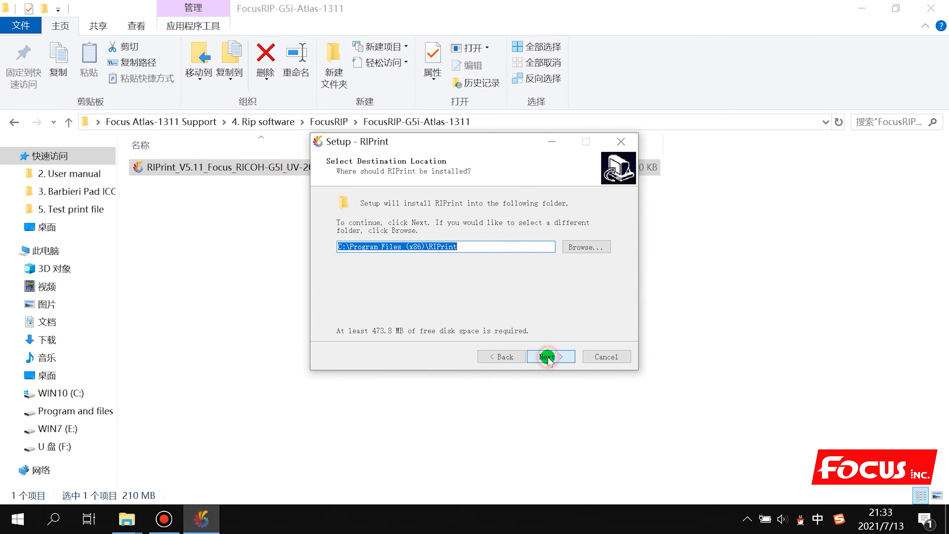
Install RIPrint into the existing C:\Program Files (x86)\RIPrint folder with the default Start menu folder
click(584, 247)
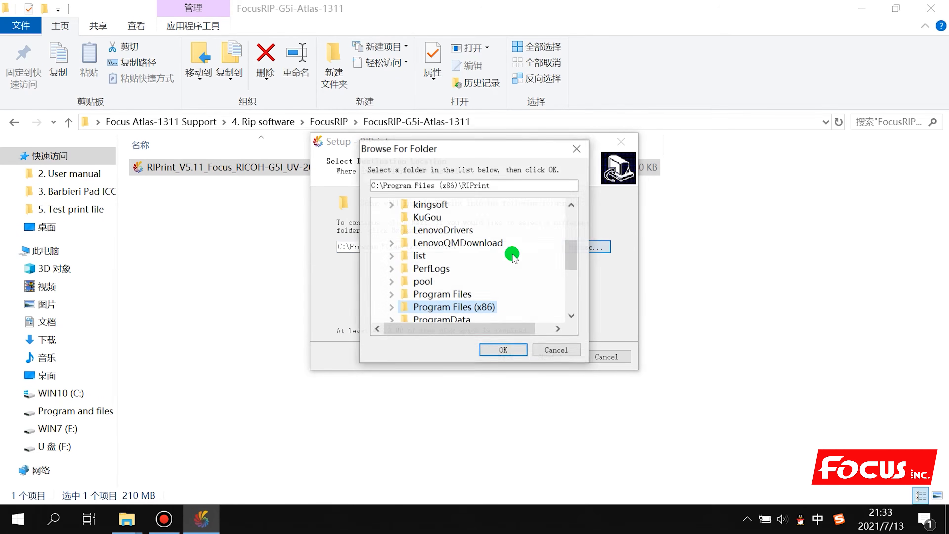
click(495, 348)
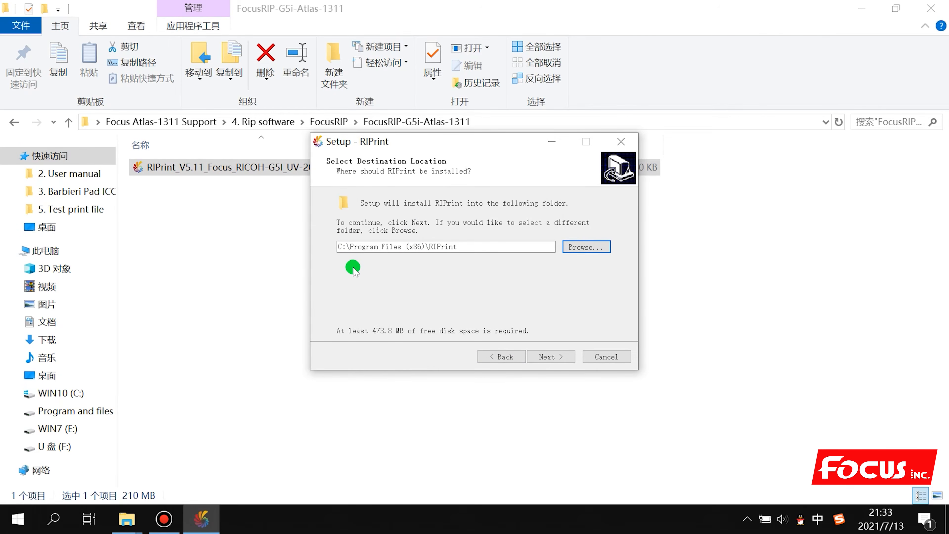
click(551, 355)
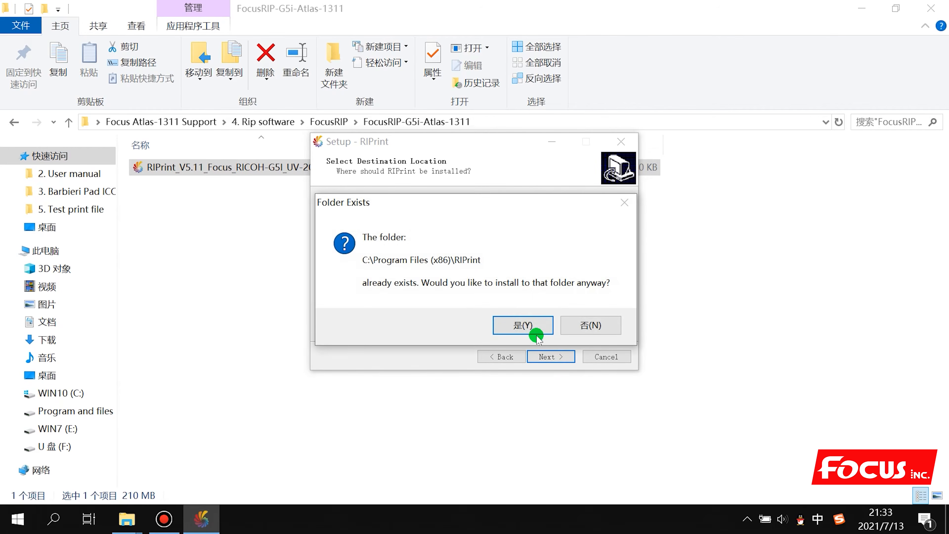
click(531, 331)
click(548, 354)
click(549, 354)
click(549, 354)
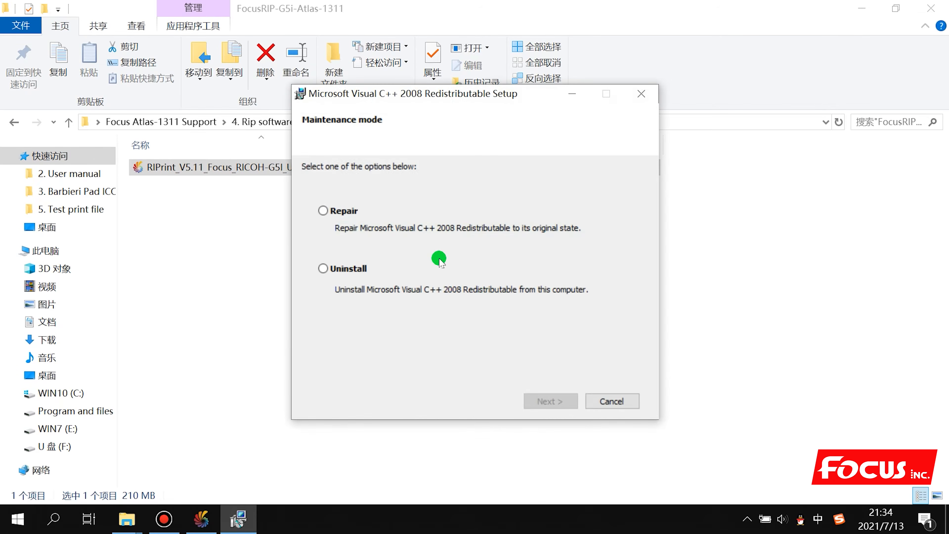
Repair the Visual C++ 2008 and 2010 redistributable runtimes
click(331, 212)
click(557, 399)
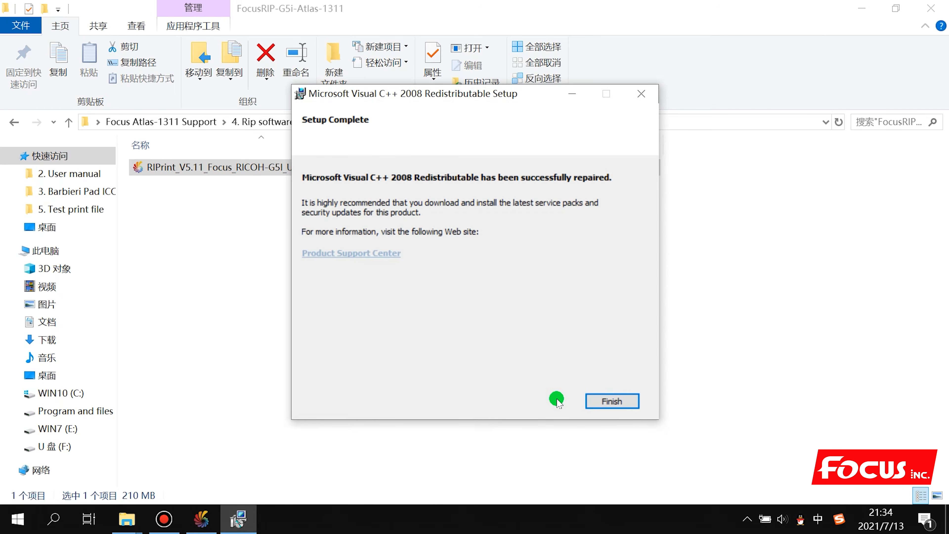
click(611, 401)
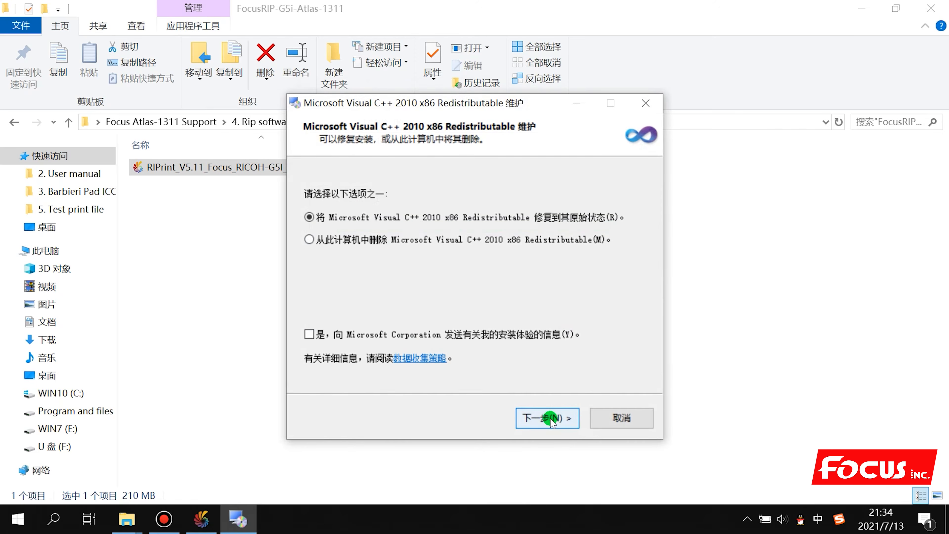
click(549, 418)
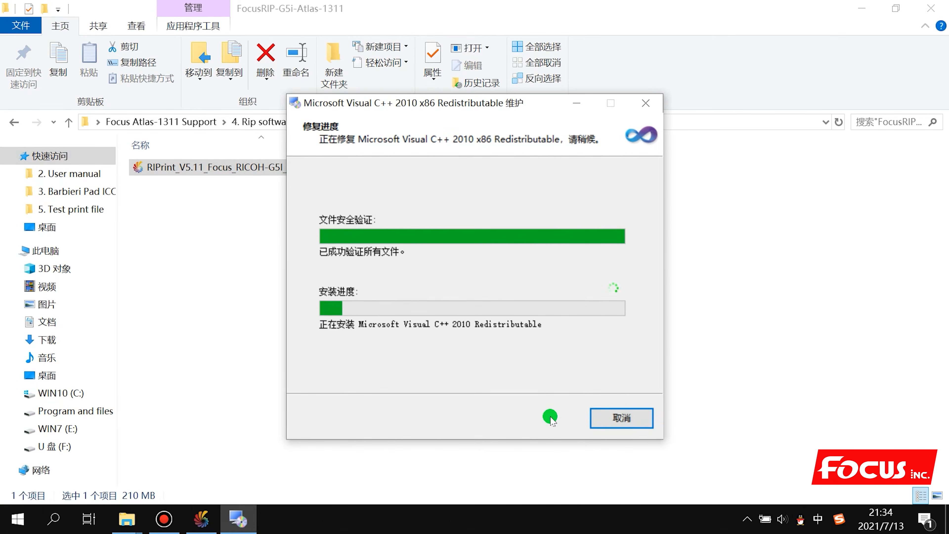
click(618, 418)
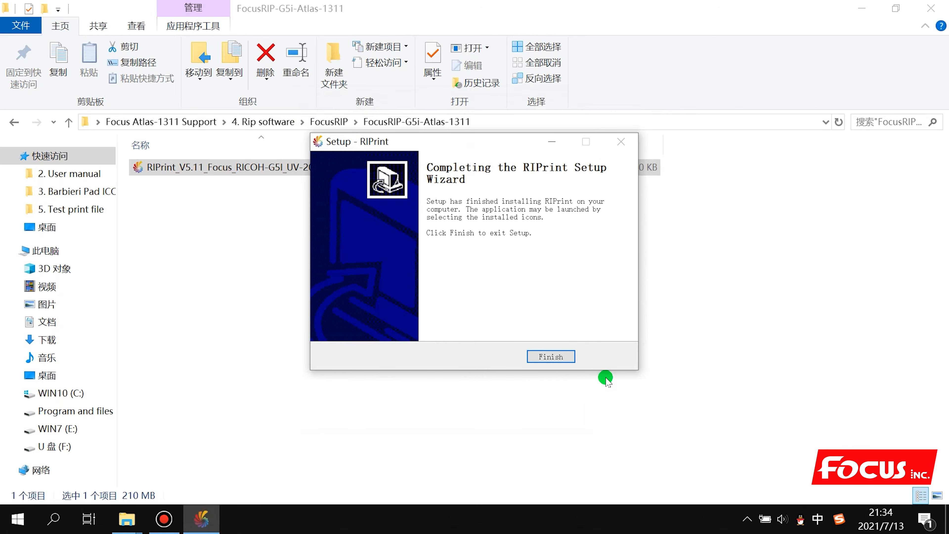
Exit the finished RIPrint setup and minimize the FocusRIP-G5i-Atlas-1311 folder window
click(558, 356)
click(559, 359)
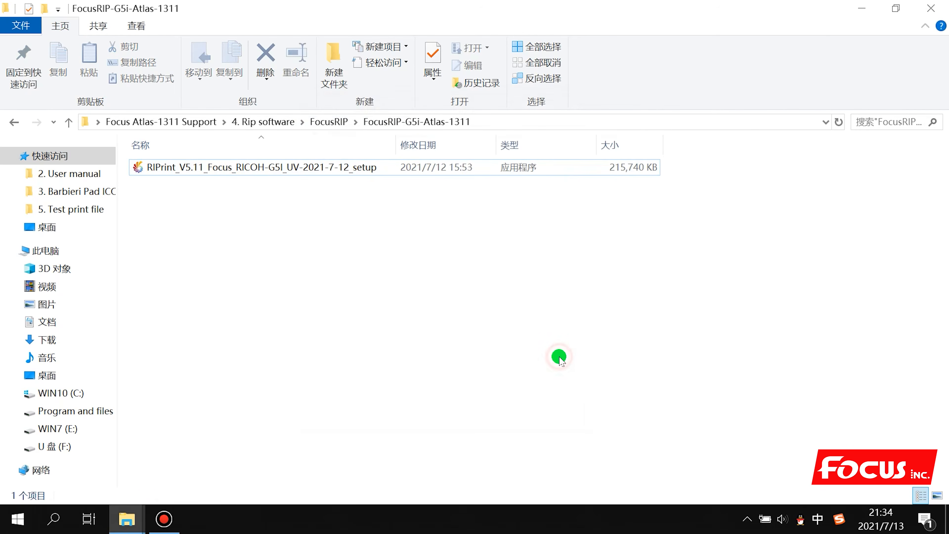
click(867, 9)
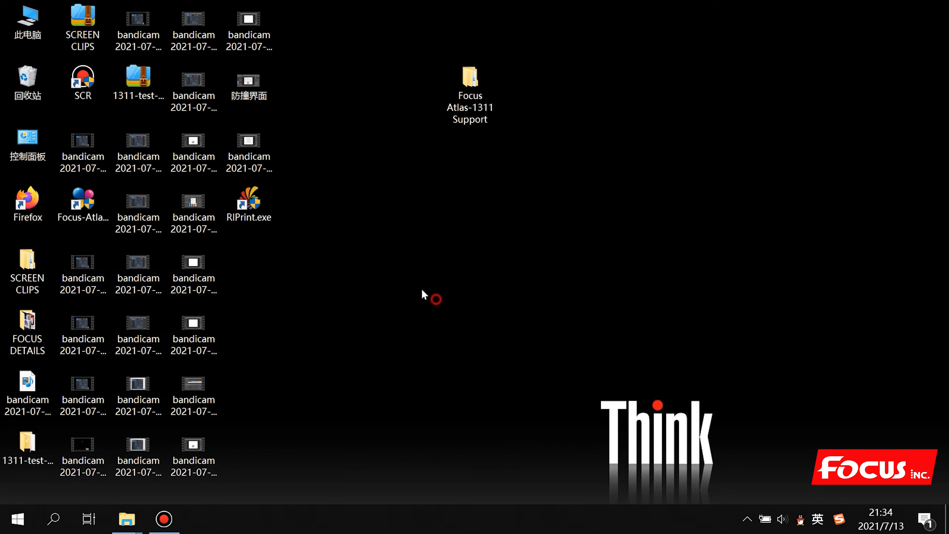
Drag the RIPrint.exe shortcut below the Focus Atlas folder on the desktop
drag(246, 212, 468, 270)
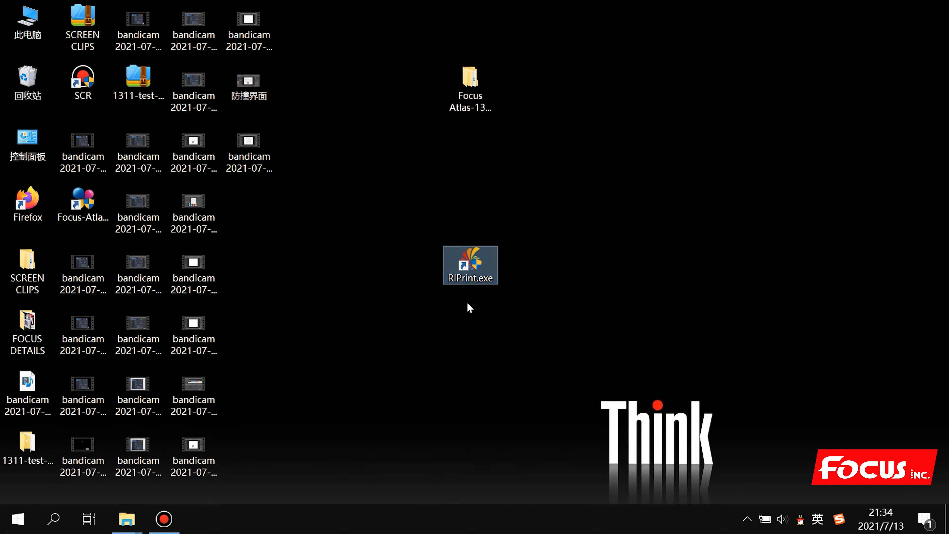
click(474, 276)
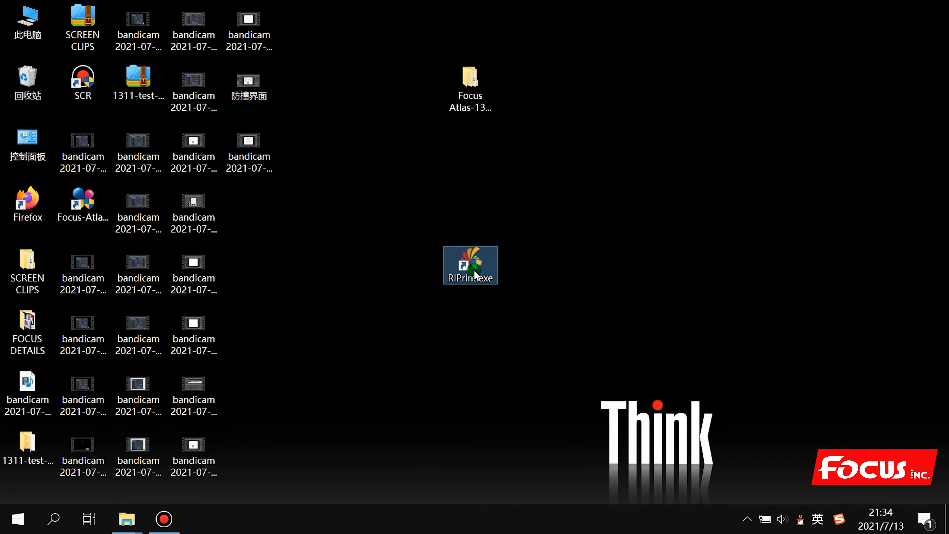
click(458, 323)
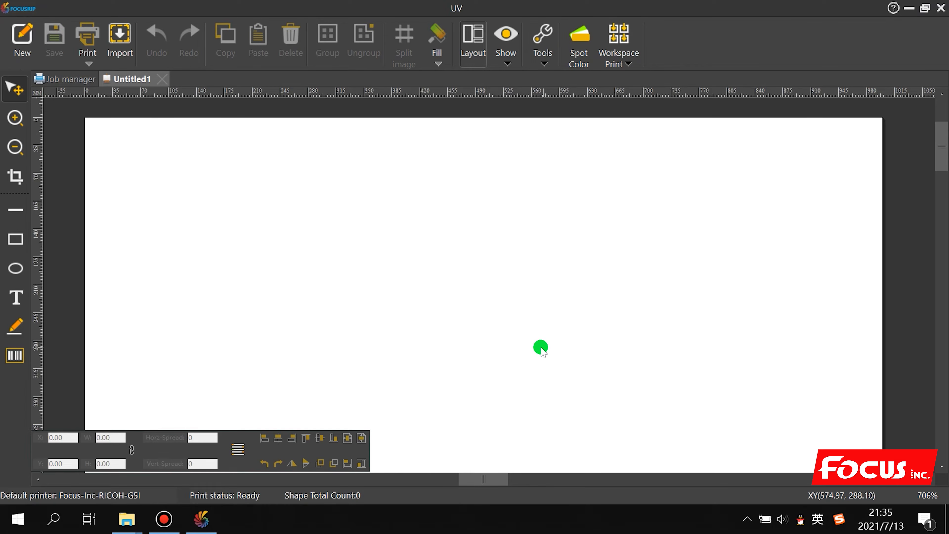
Verify RICOH-G5I(Default) in FocusRIP's Printer setting, then exit FocusRIP
click(27, 8)
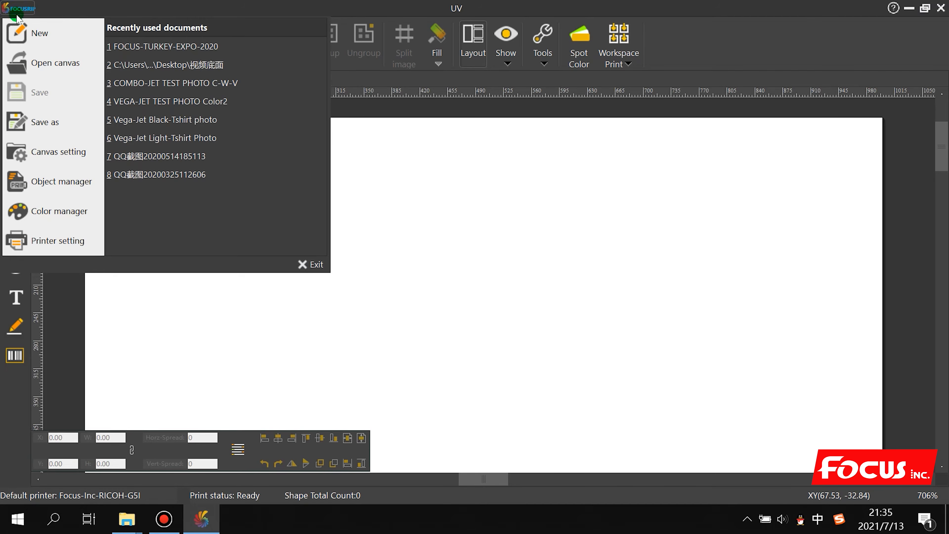
click(39, 241)
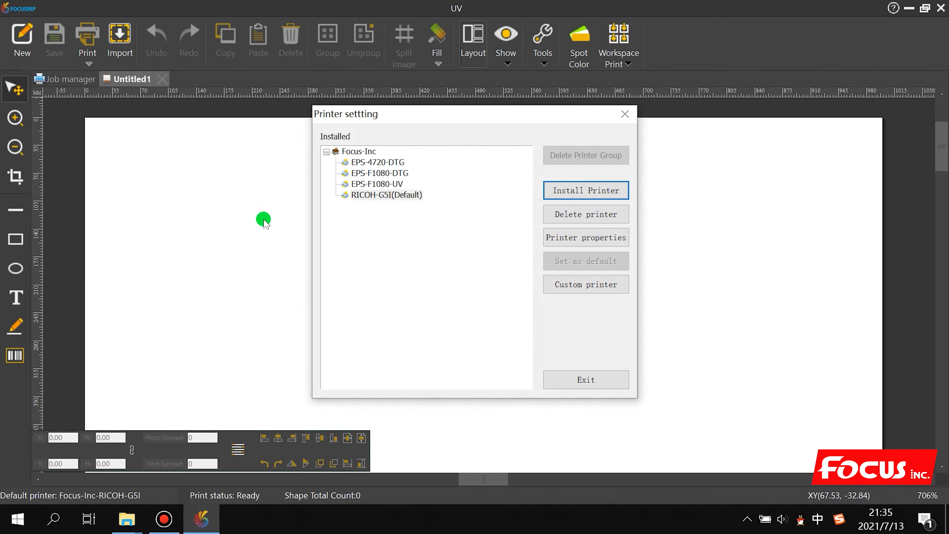
click(373, 195)
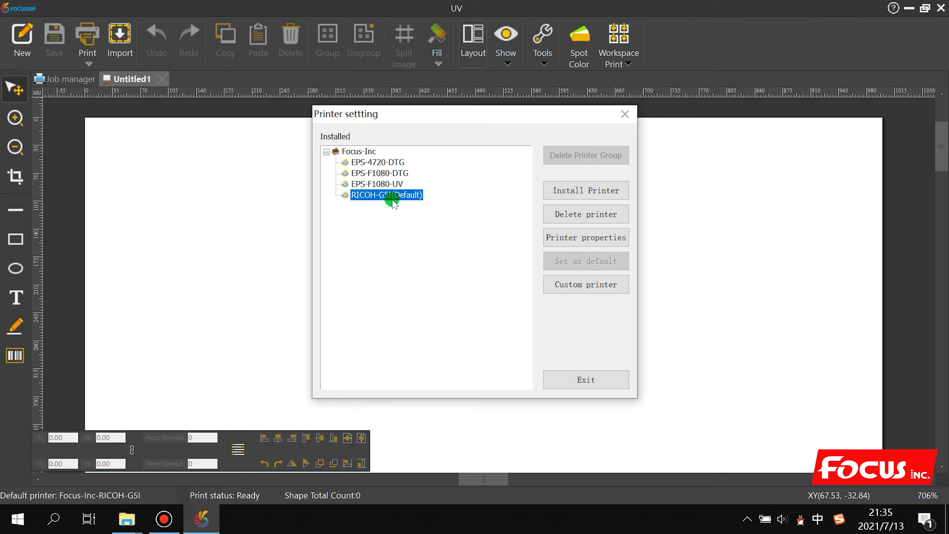
click(585, 380)
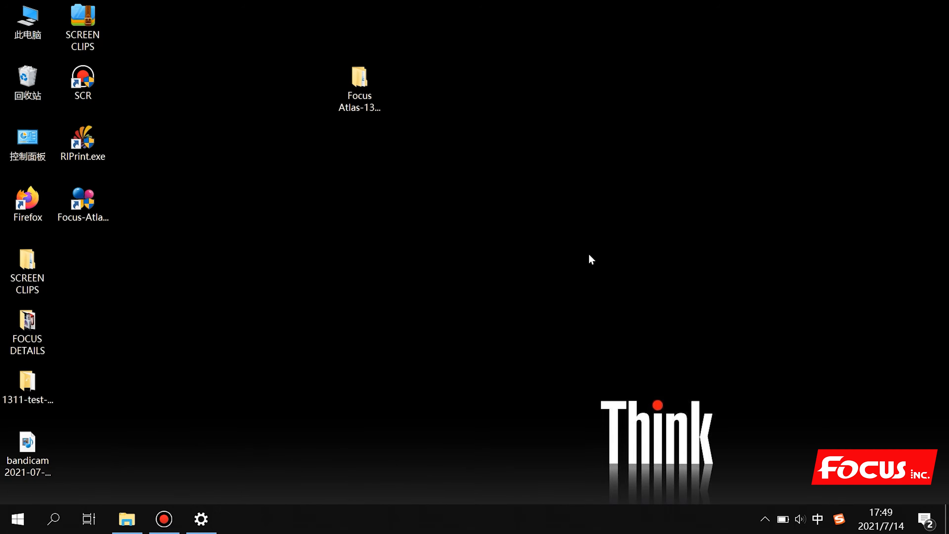
Navigate from Focus Atlas-1311 Support through 4. Rip software into the Print-Factory RIP folder
click(467, 241)
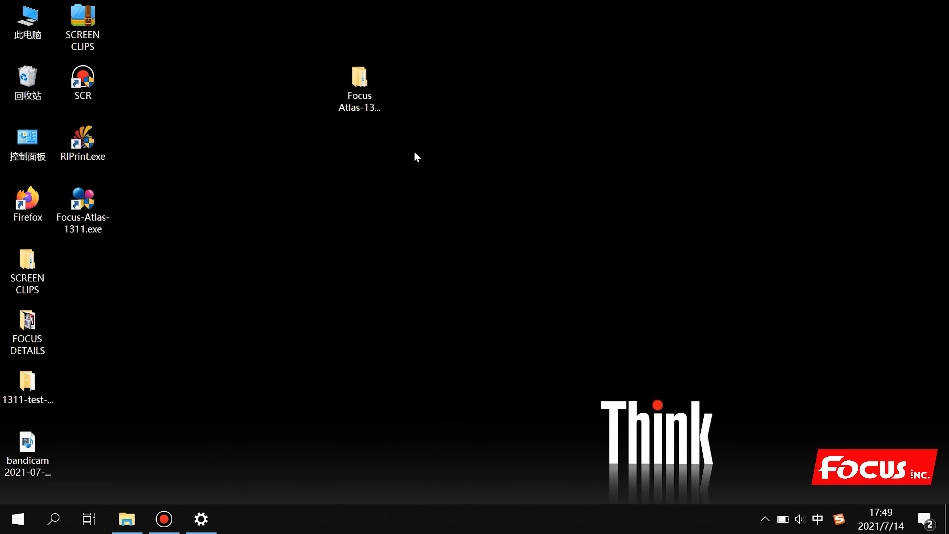
click(364, 93)
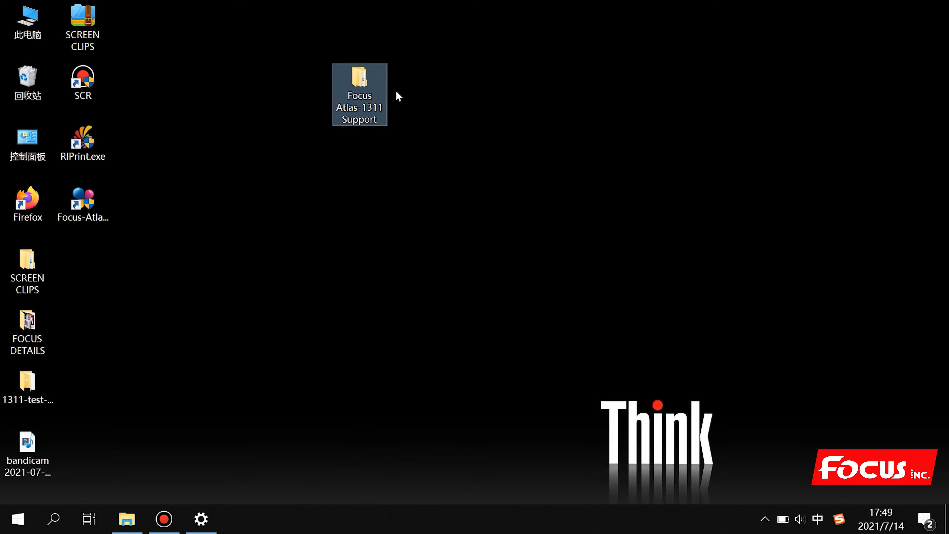
double_click(363, 90)
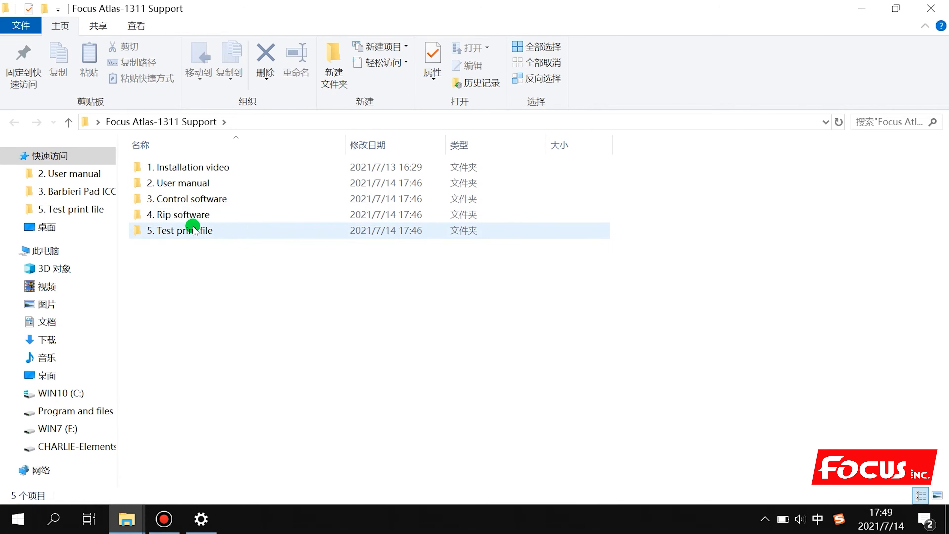
double_click(182, 216)
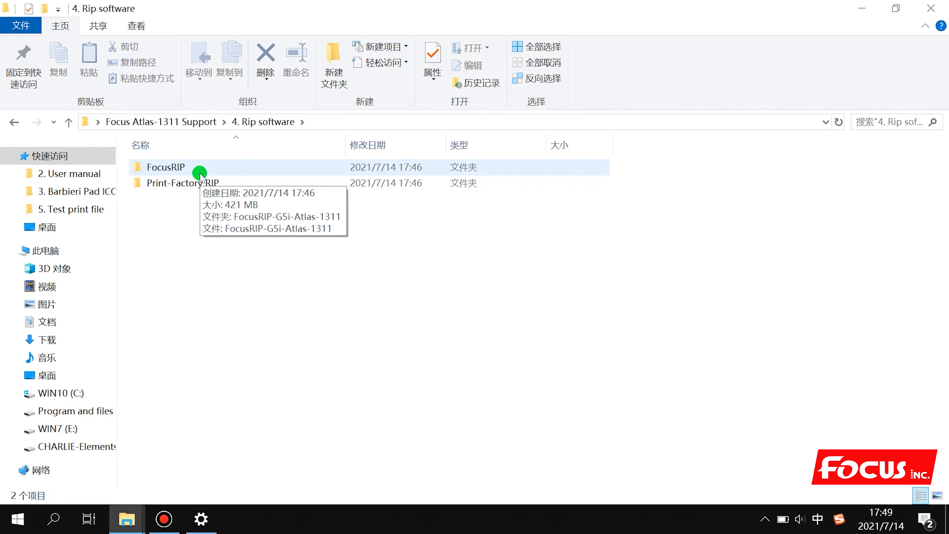
click(228, 256)
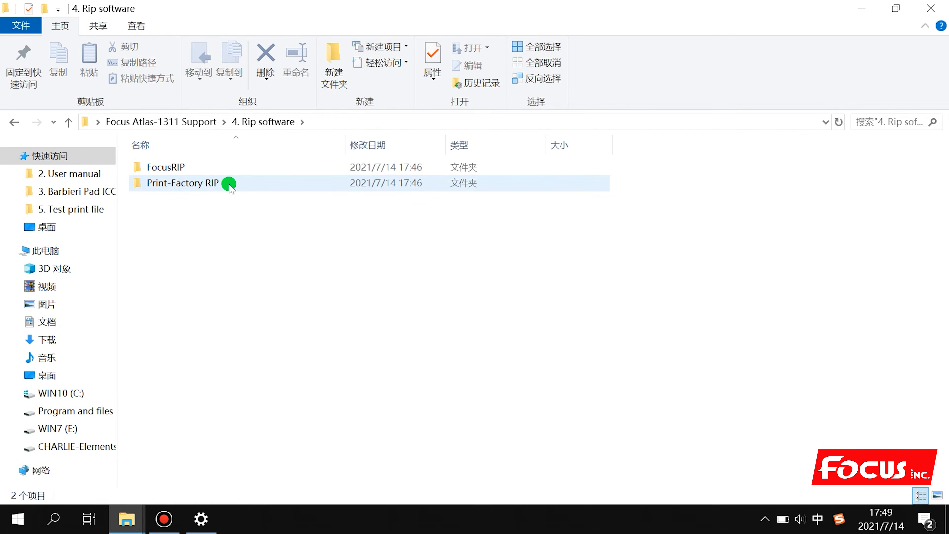
double_click(195, 183)
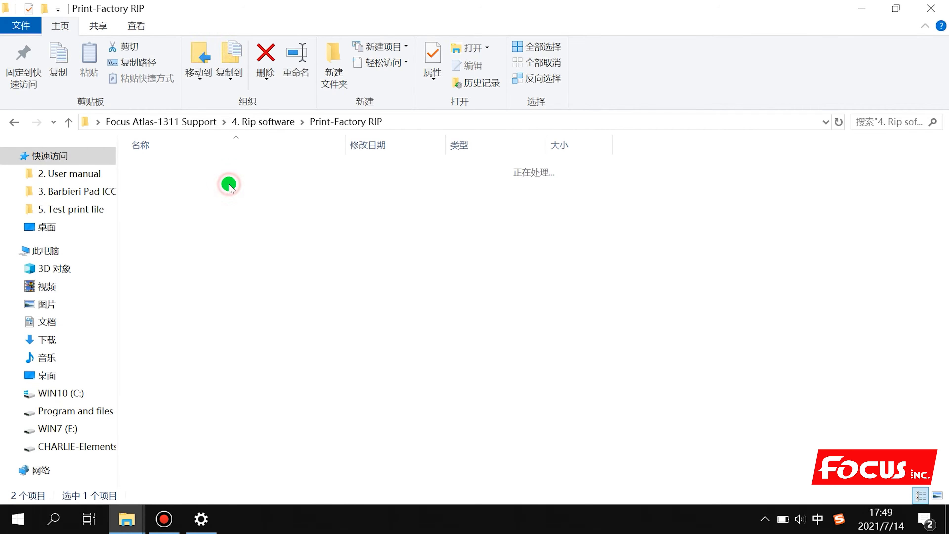
click(225, 325)
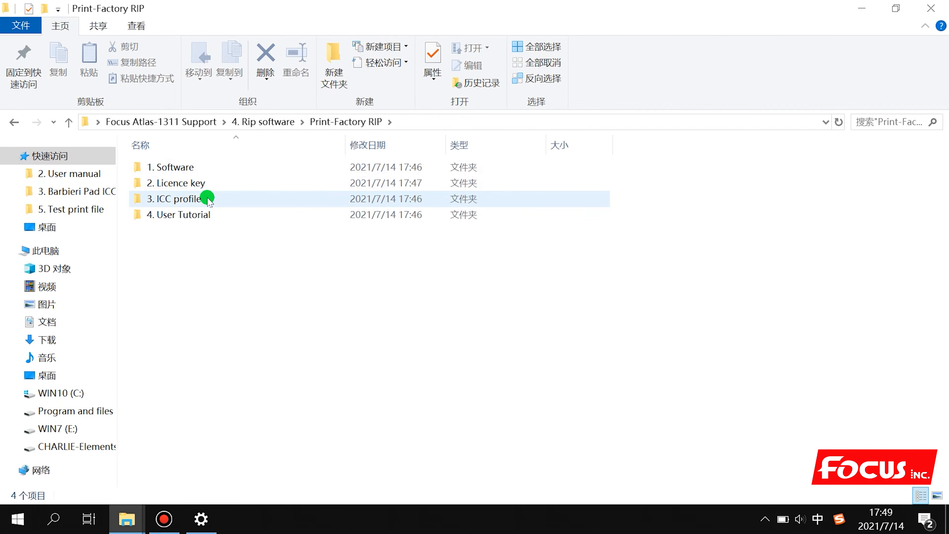
double_click(188, 218)
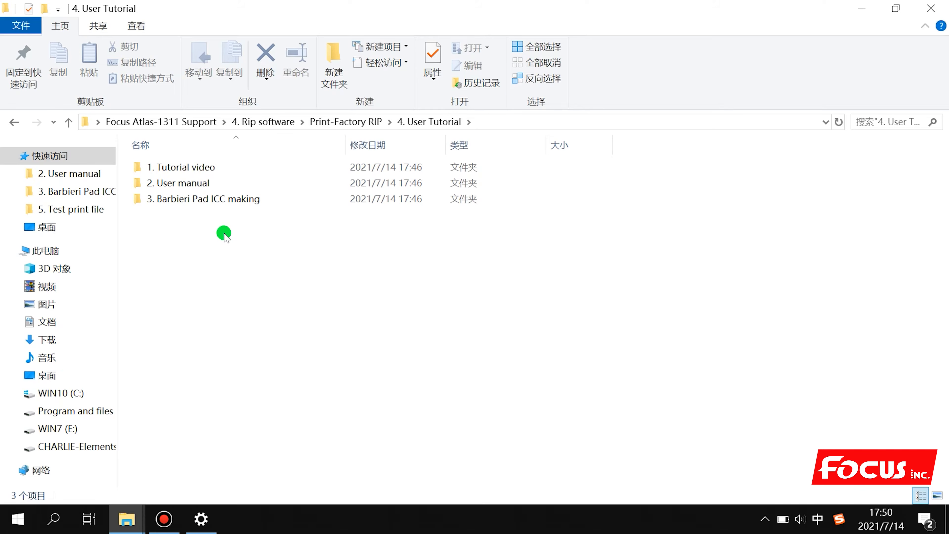
click(336, 121)
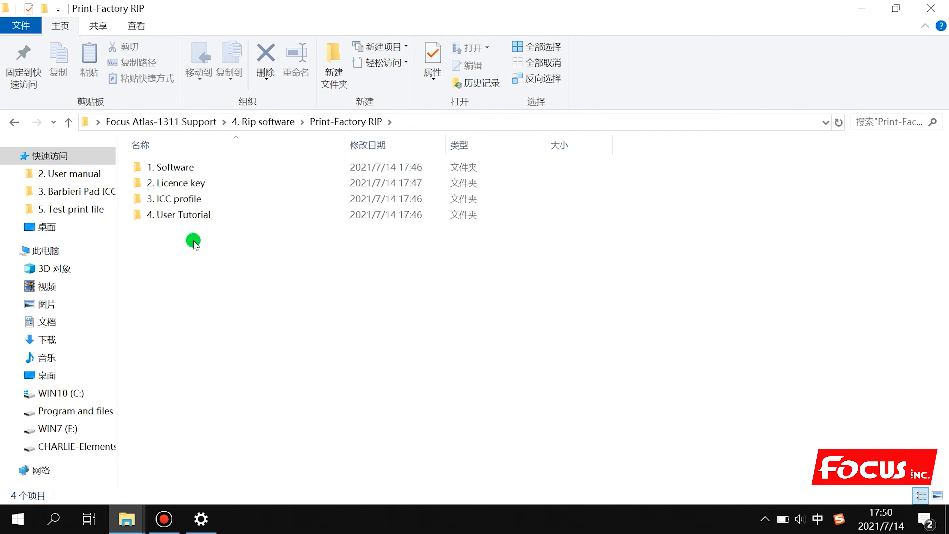
mouse_move(207, 189)
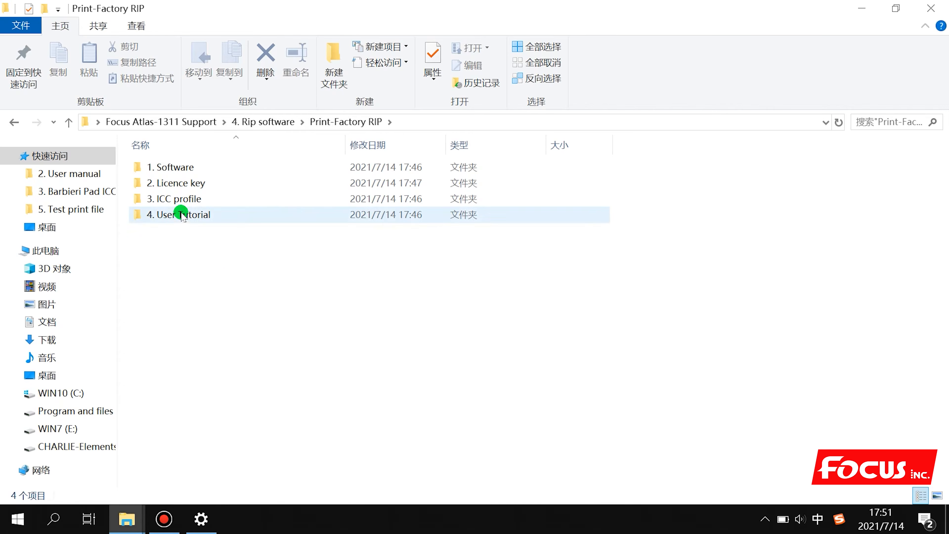
Launch the PF644.10670-G5i RIP installer from the 1. Software folder
double_click(207, 171)
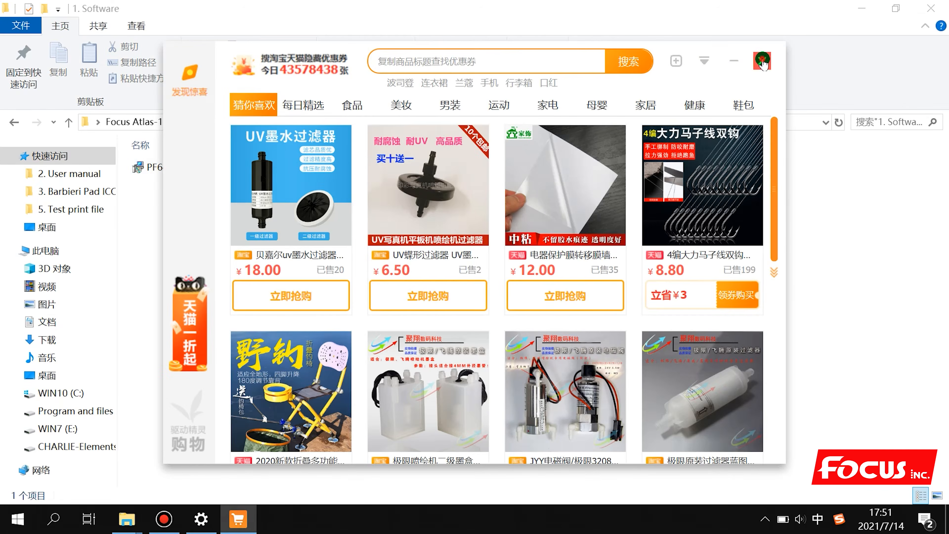
click(762, 61)
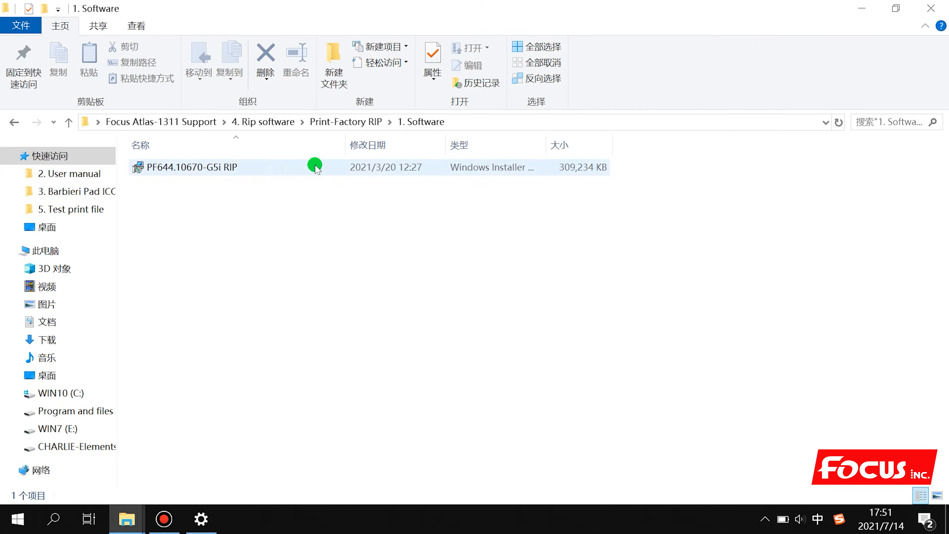
double_click(263, 168)
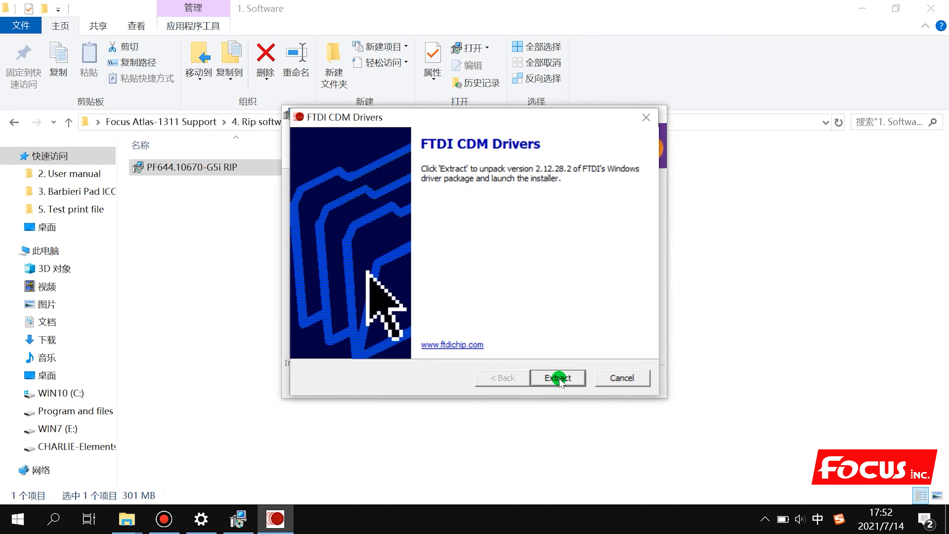
Extract and install the FTDI CDM 2.12.28.2 drivers, accepting their licence, then minimize Explorer
click(562, 379)
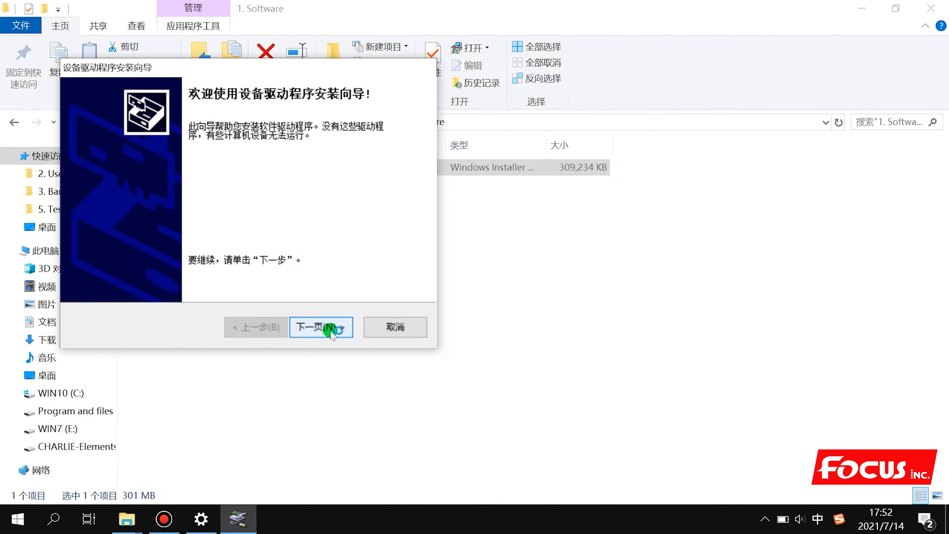
click(331, 329)
click(183, 266)
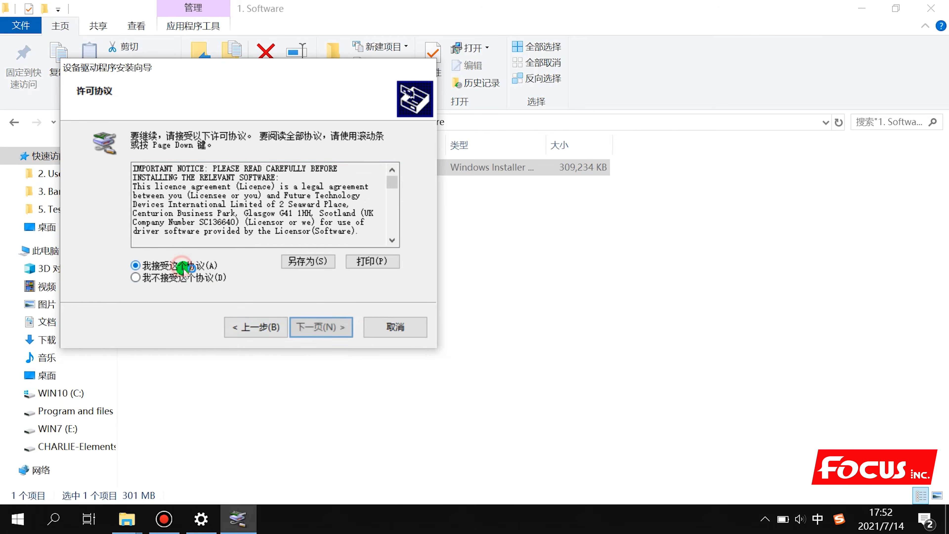
click(316, 329)
click(322, 327)
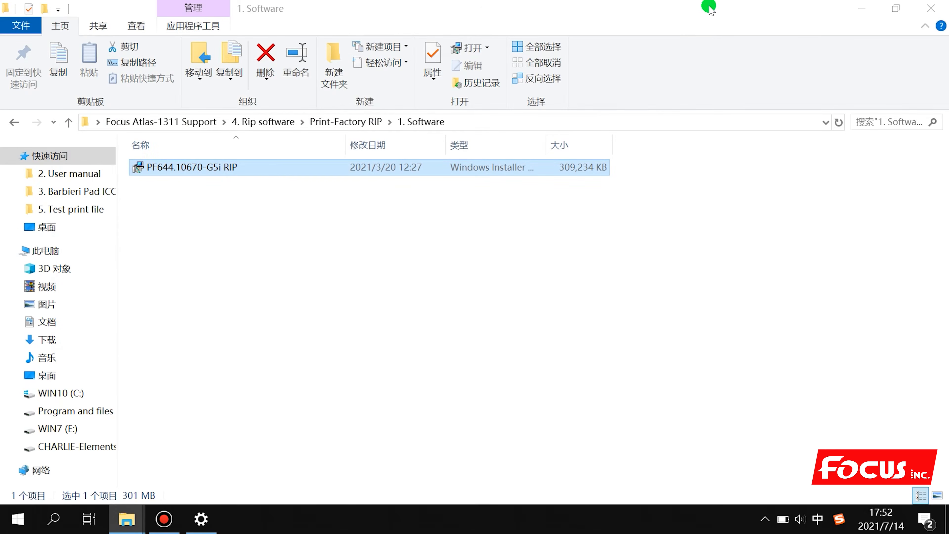
click(861, 8)
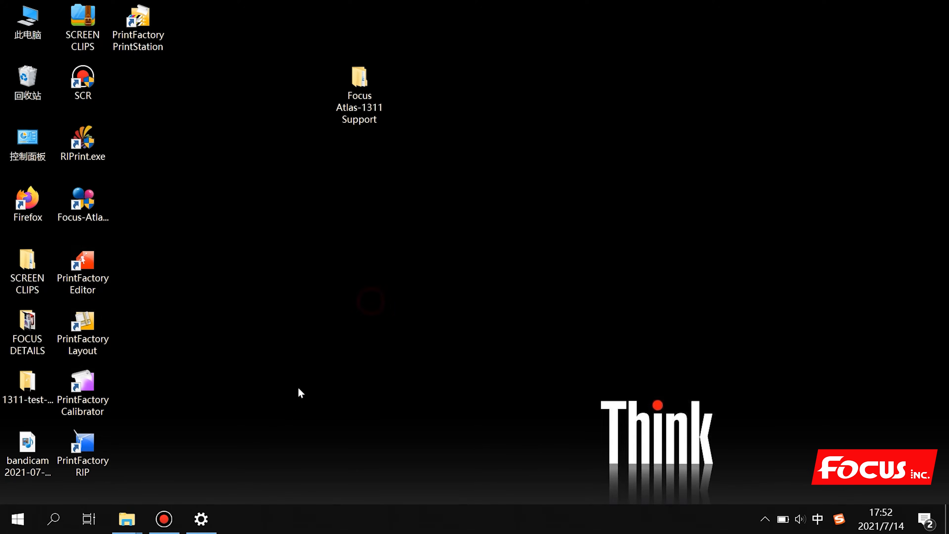
Dismiss Settings, focus the wizard's activation-code field, and bring back the 1. Software folder
click(203, 522)
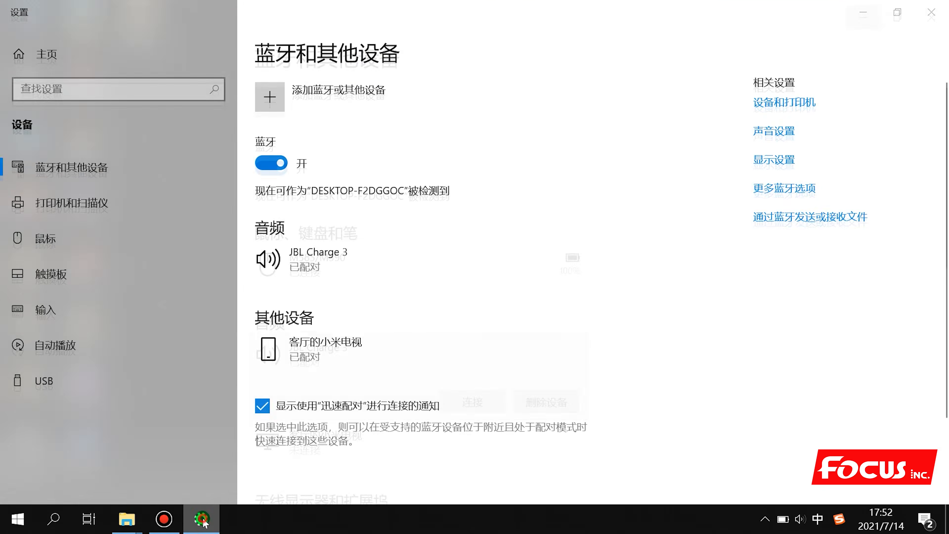
click(202, 521)
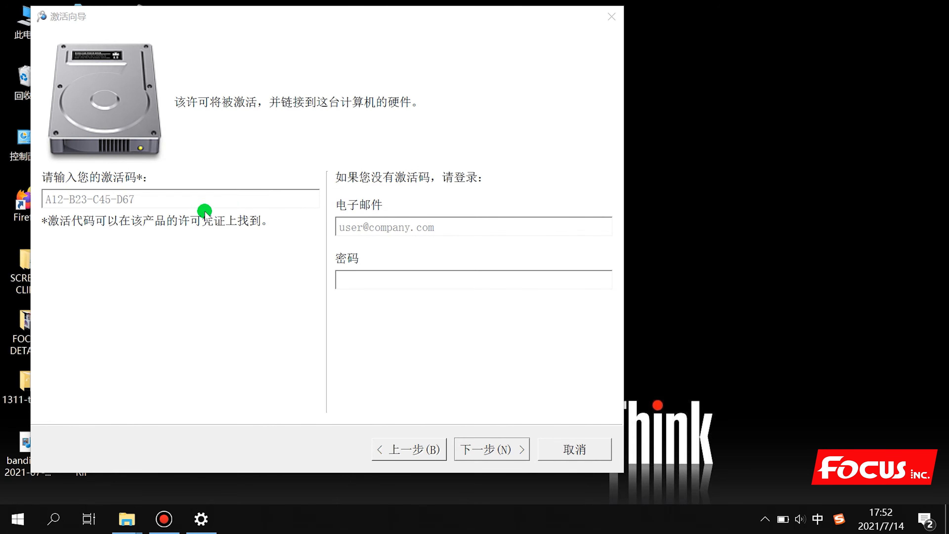
click(172, 192)
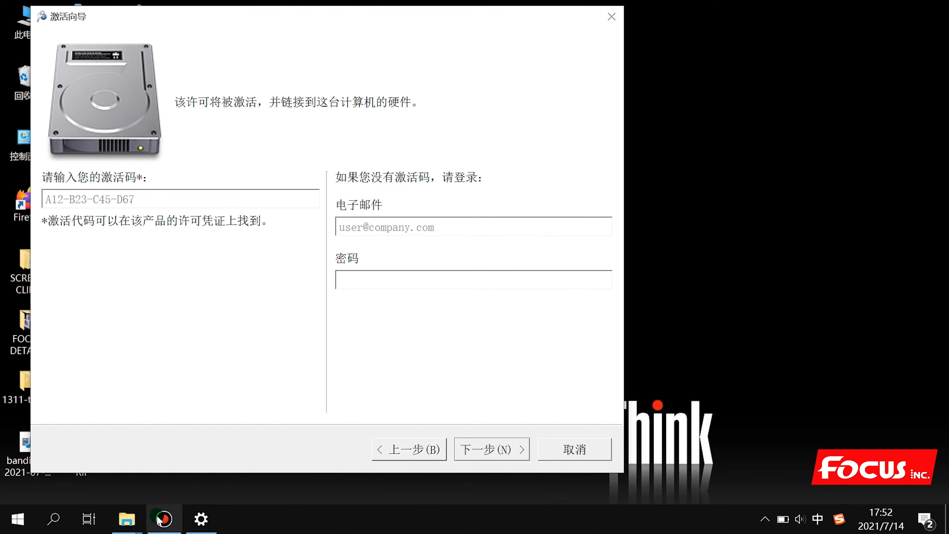
mouse_move(127, 519)
click(221, 433)
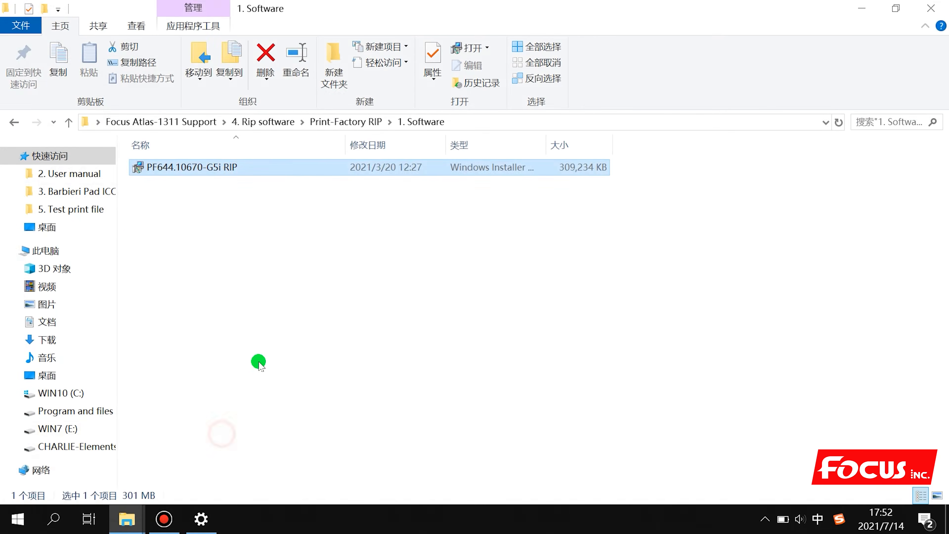
Go up to Print-Factory RIP and open the License Voucher PDF in 2. Licence key
click(335, 120)
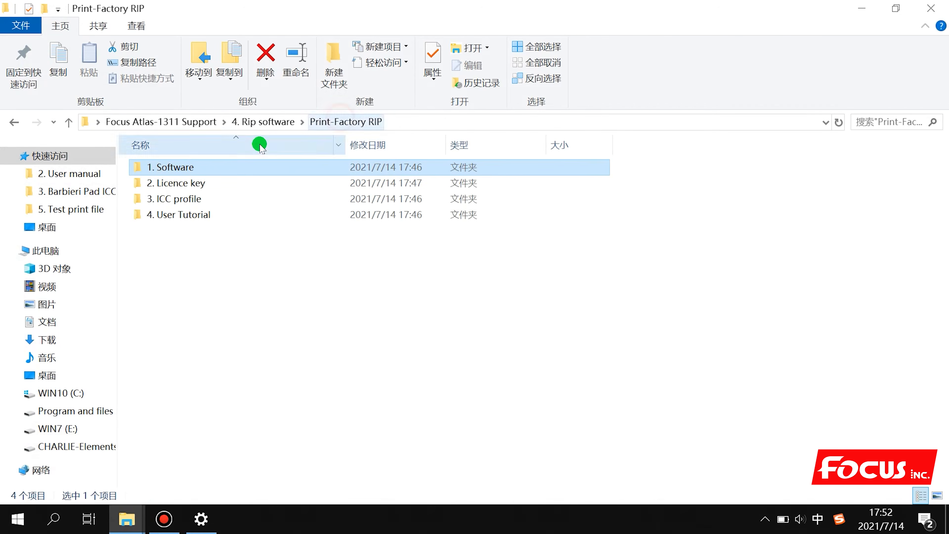
double_click(200, 185)
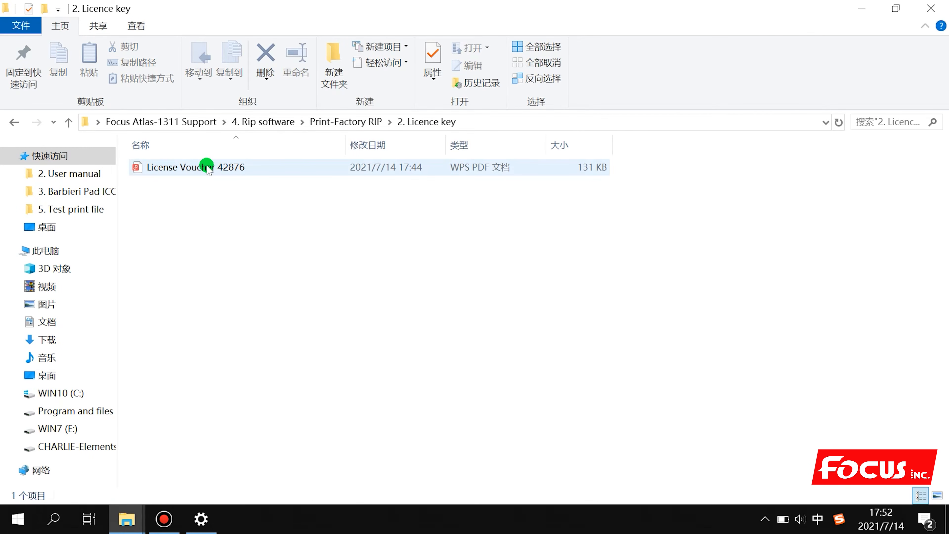
click(208, 168)
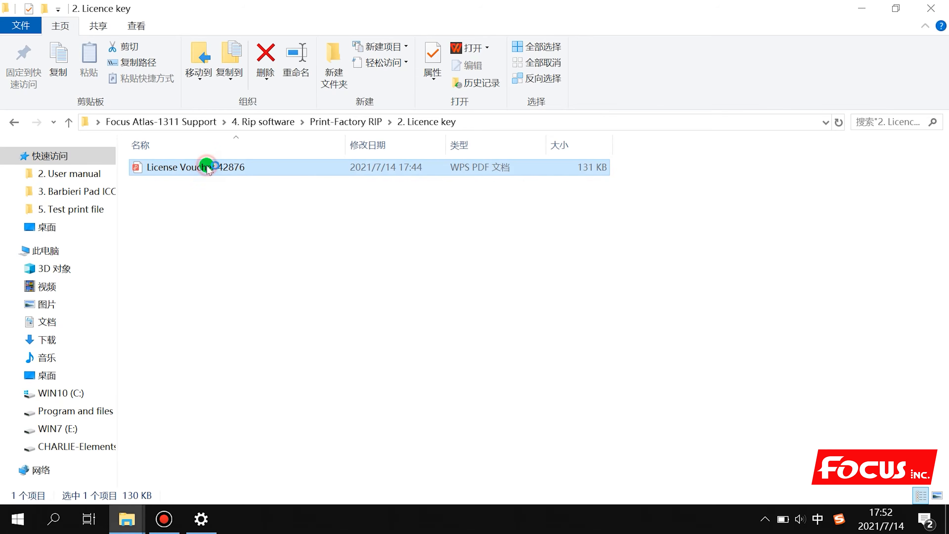
double_click(206, 164)
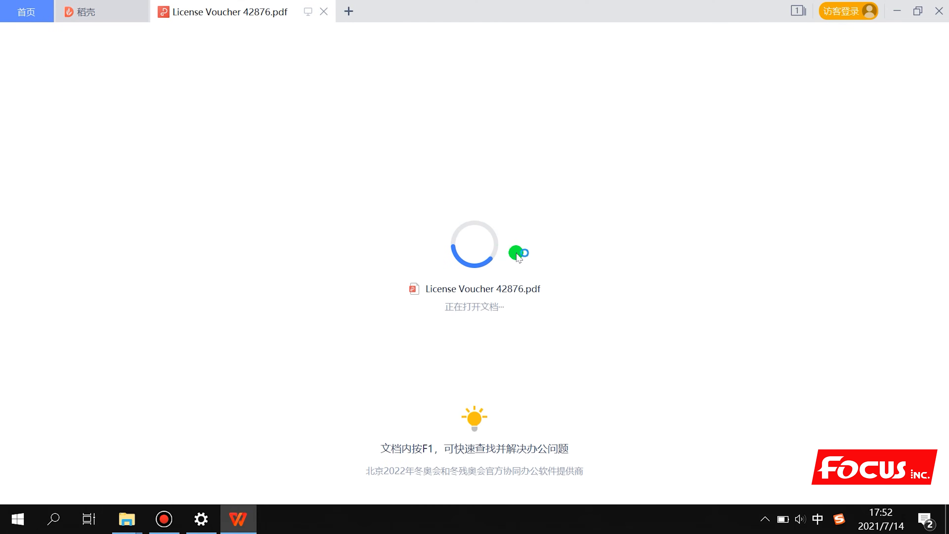
Copy the activation code from the License Voucher, then minimize WPS and Explorer
scroll(342, 269, down, 10)
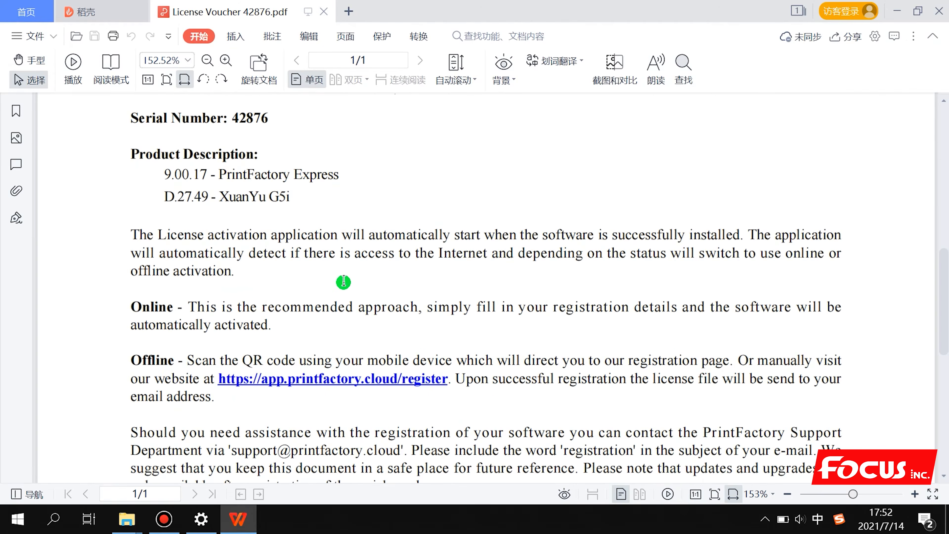
scroll(338, 259, down, 10)
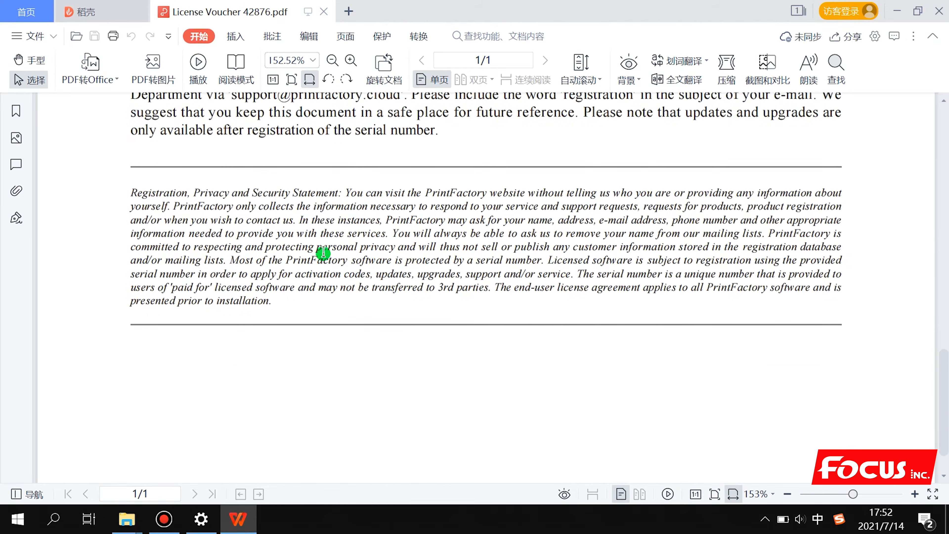
scroll(332, 258, up, 12)
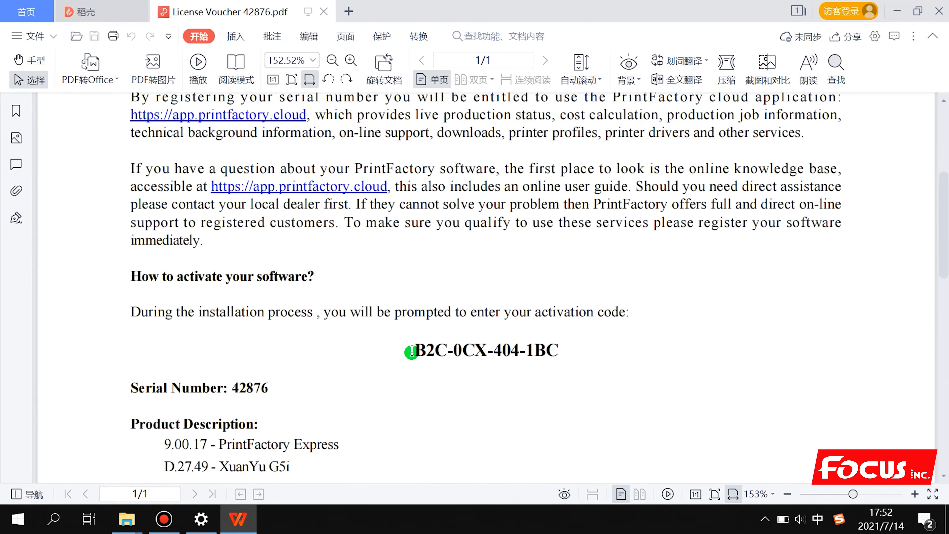
drag(414, 350, 560, 350)
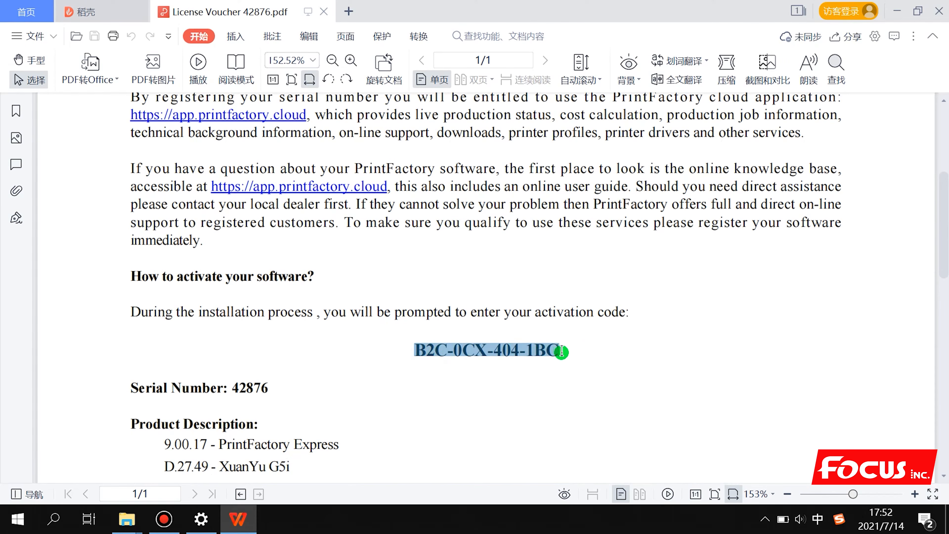
right_click(541, 350)
click(578, 179)
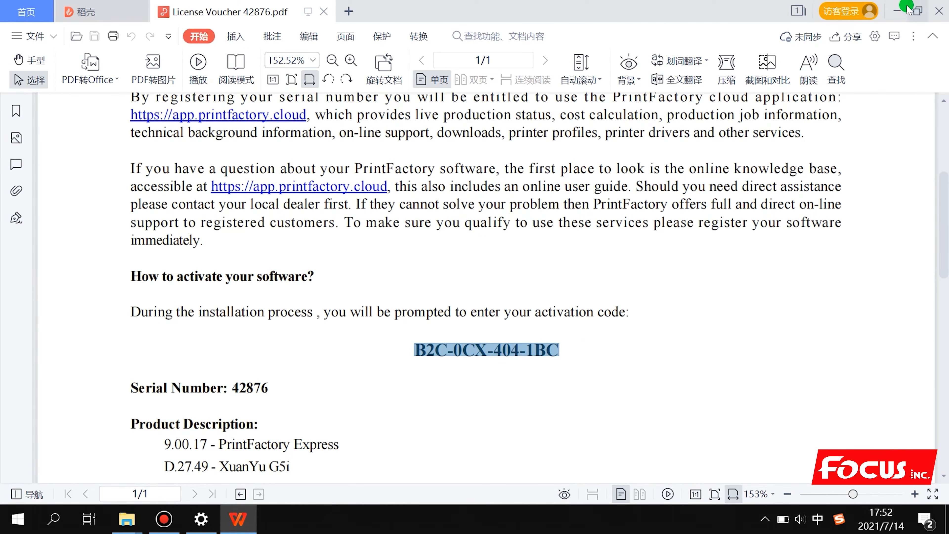
click(896, 11)
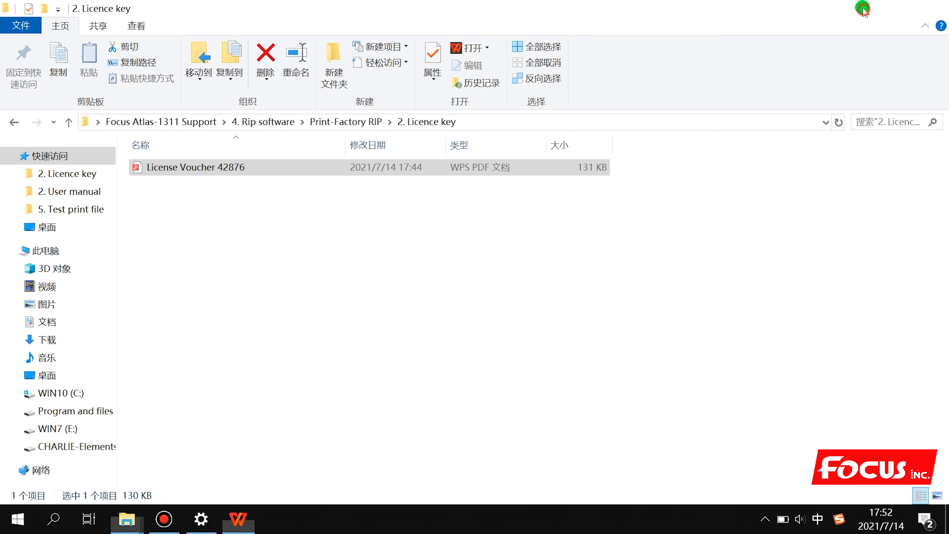
click(862, 9)
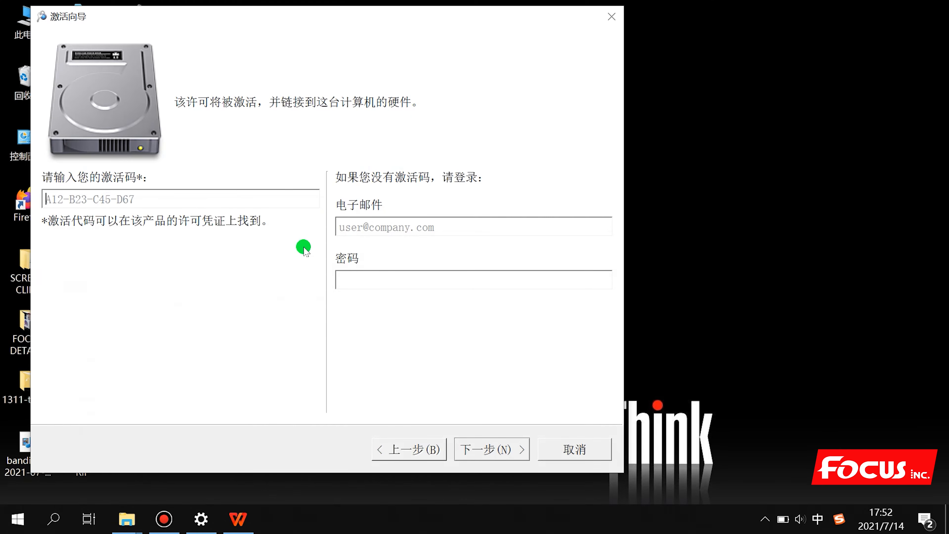
Paste the activation code into the wizard and accept the licence agreement terms
click(183, 192)
key(ctrl+v)
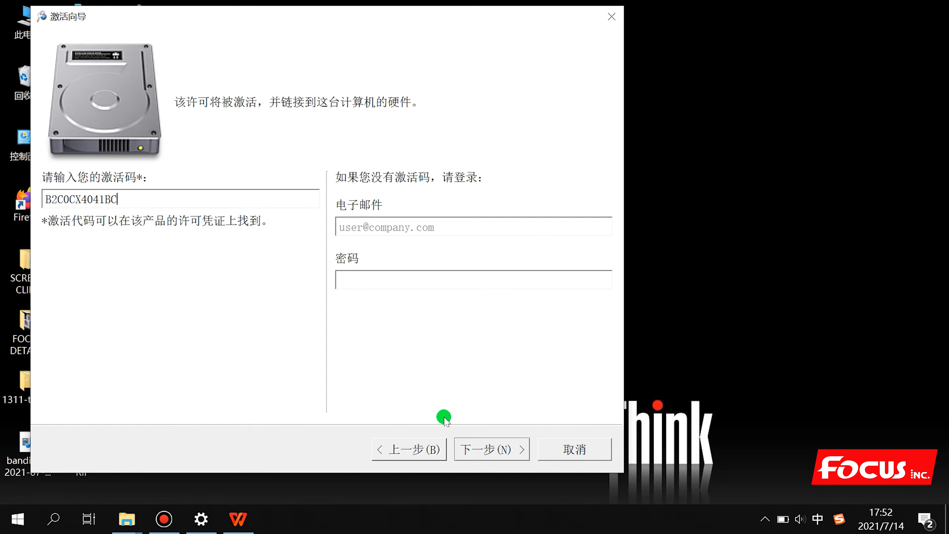
click(493, 448)
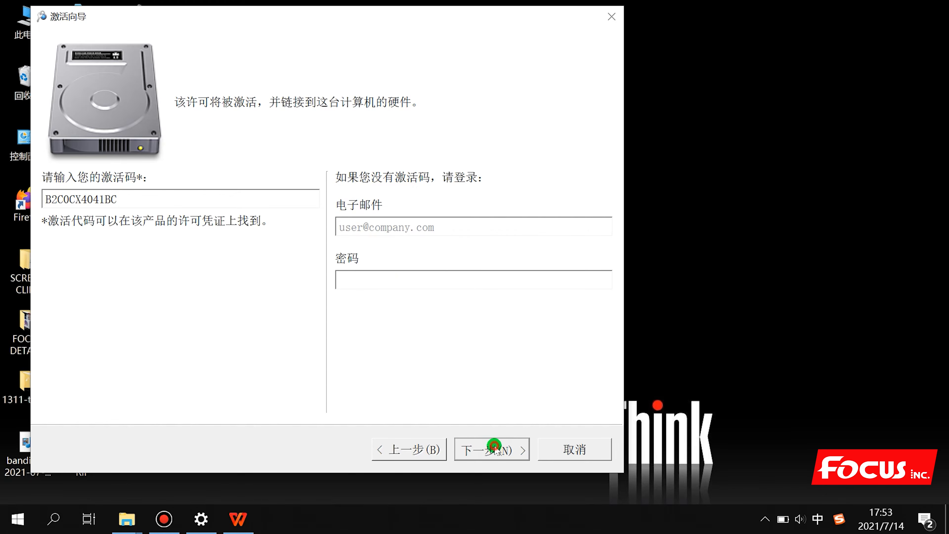
click(478, 452)
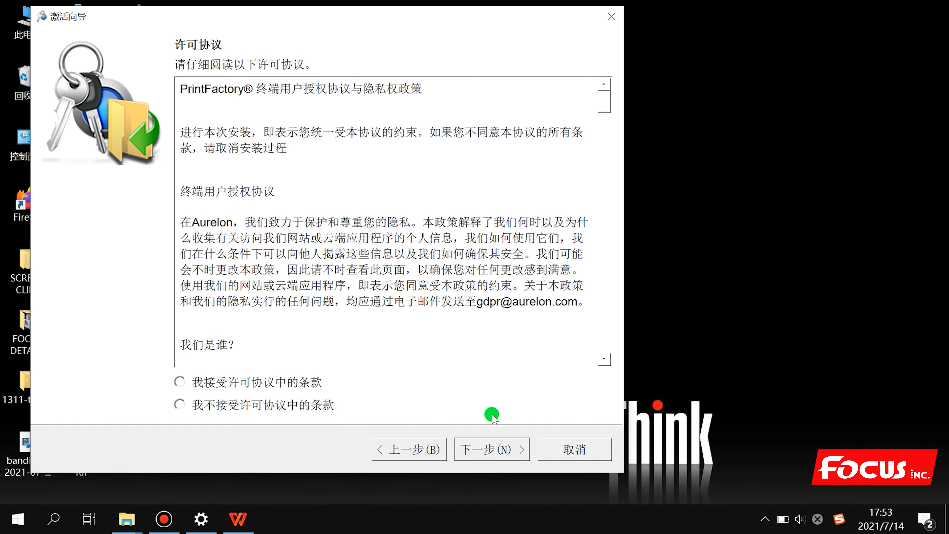
click(289, 385)
Enter the first name, last name, company and e-mail on the registration form
click(500, 451)
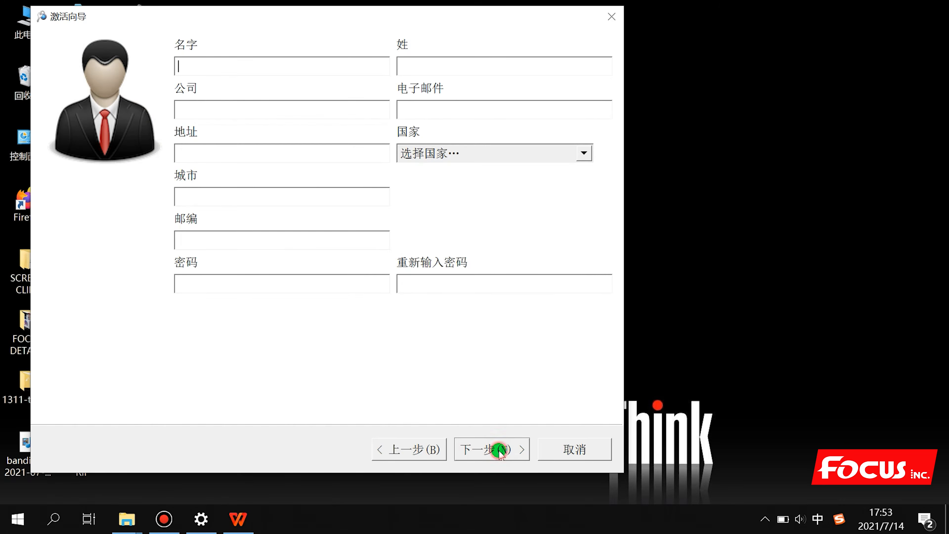
click(208, 65)
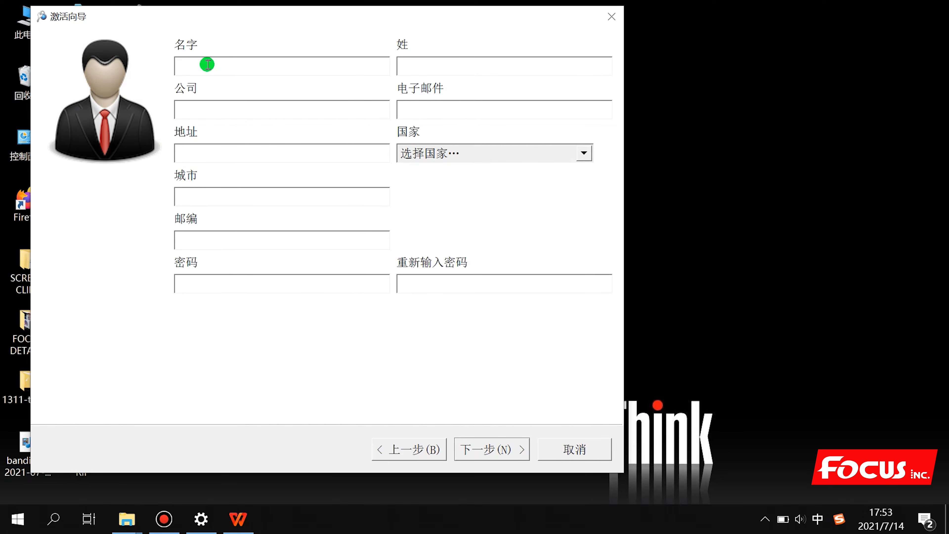
key(shift)
key(space)
click(473, 66)
click(277, 108)
text(Focus)
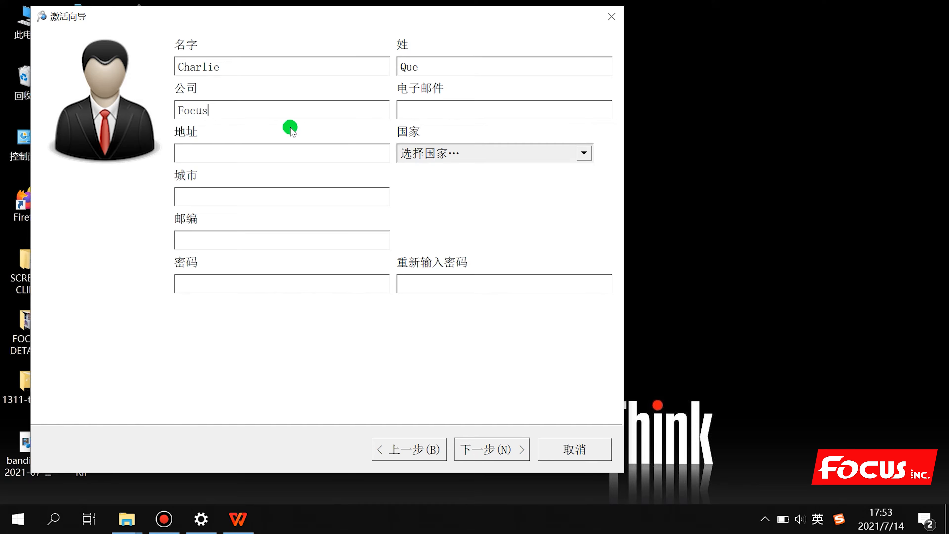
click(462, 111)
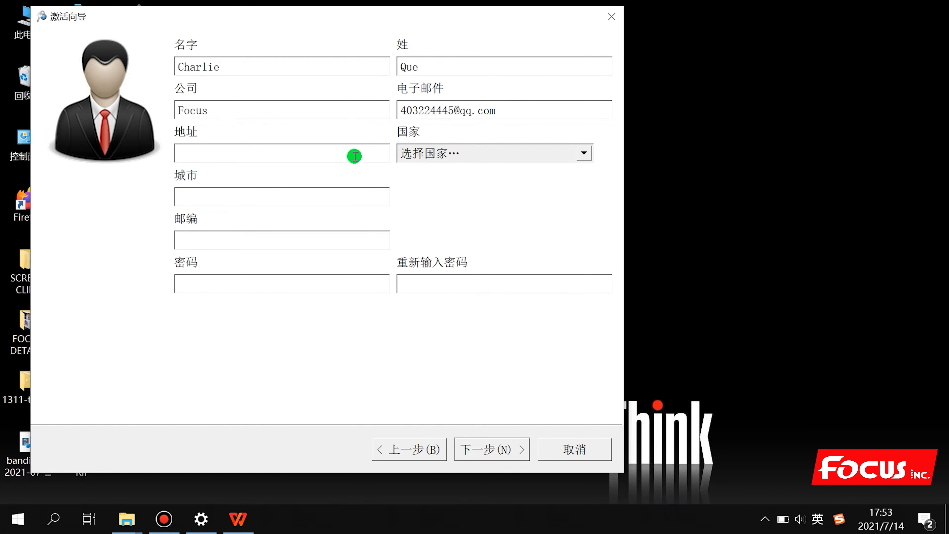
Fill in the street address, choose China as the country, and enter city and postal code
click(307, 162)
text(China)
text( Shan)
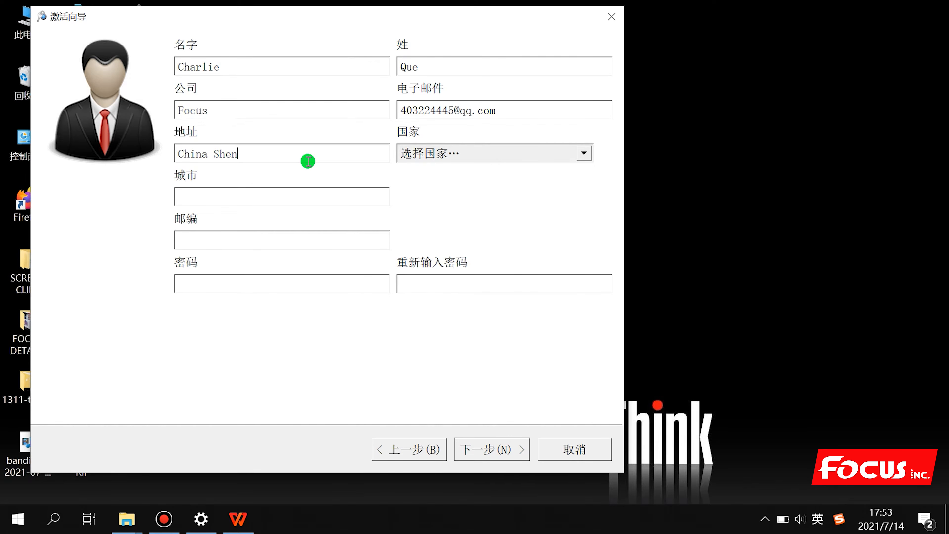
click(418, 152)
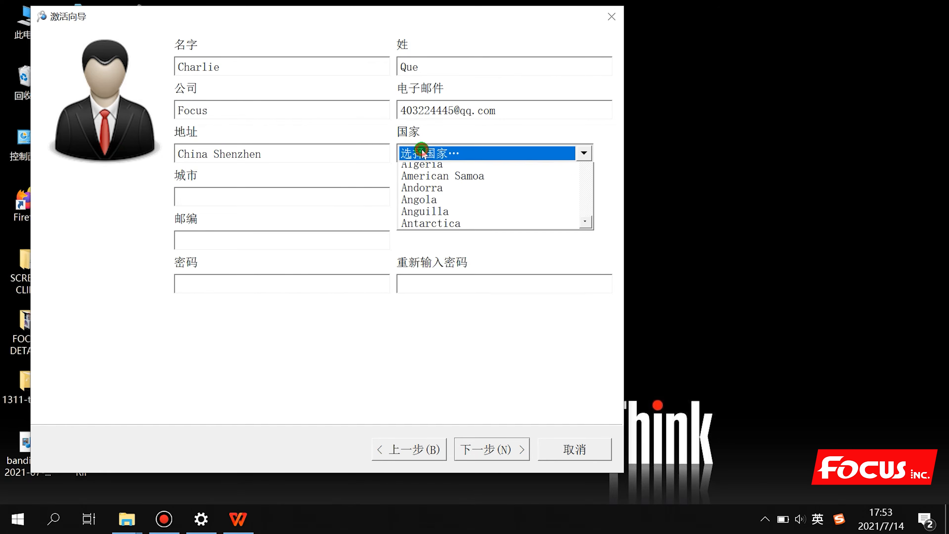
scroll(433, 224, down, 13)
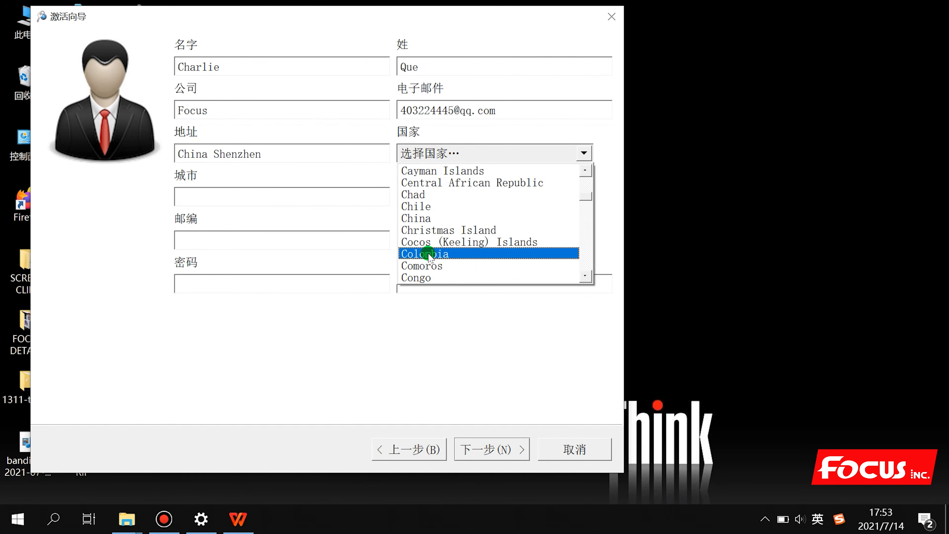
click(428, 224)
click(251, 200)
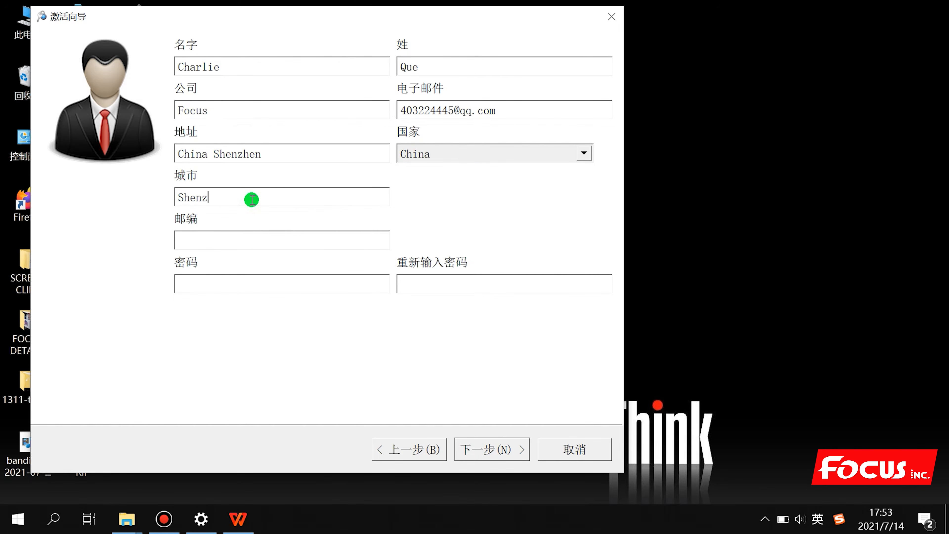
click(218, 243)
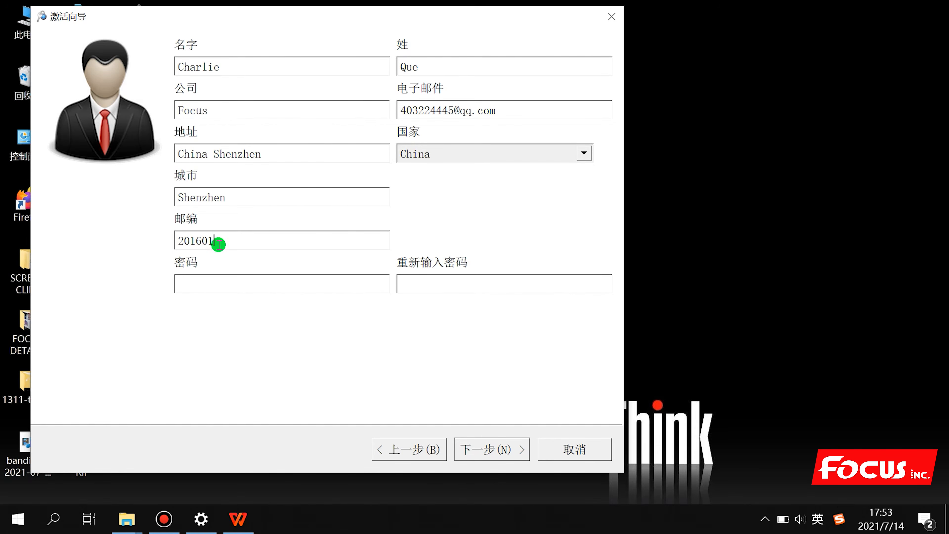
Enter the account password, confirm it with a matching entry, and submit the registration
click(281, 282)
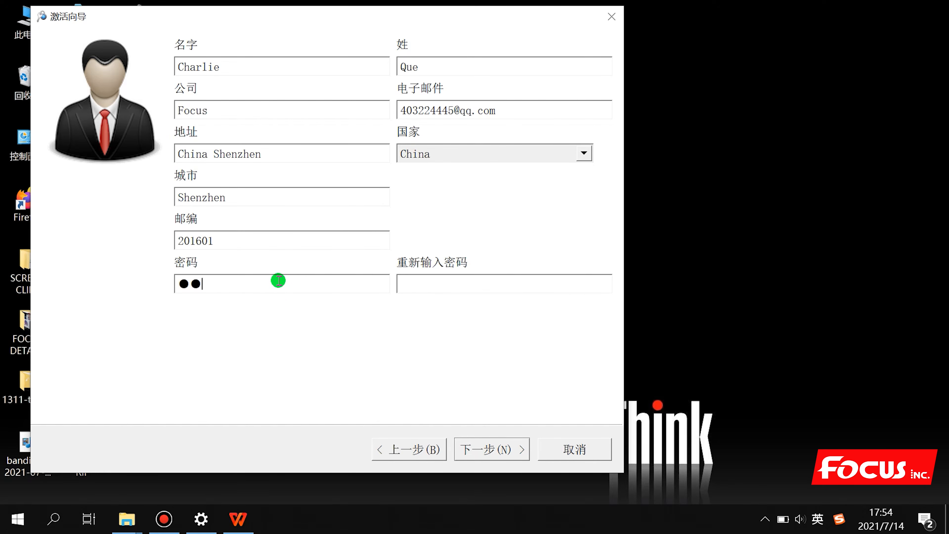
text(●●●●●●●●●)
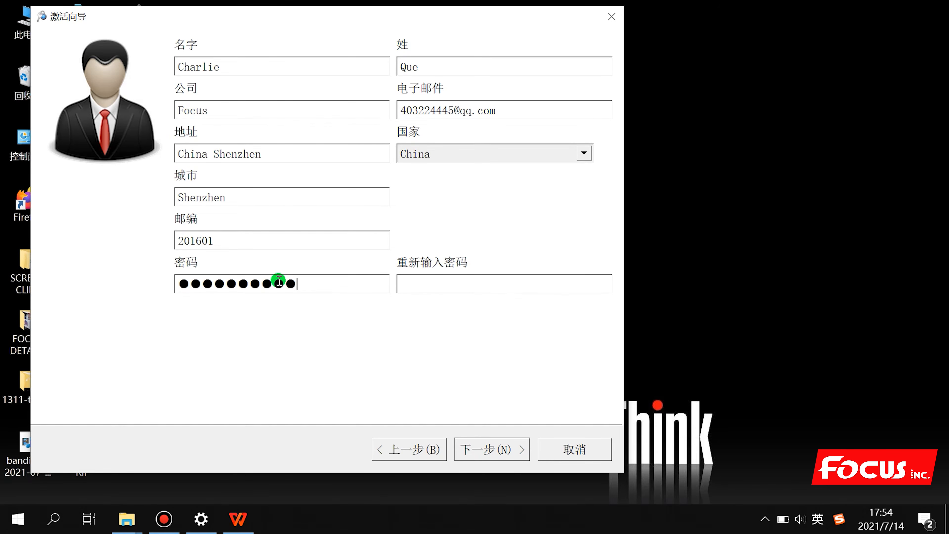
click(469, 289)
text(●●●●●●●●●)
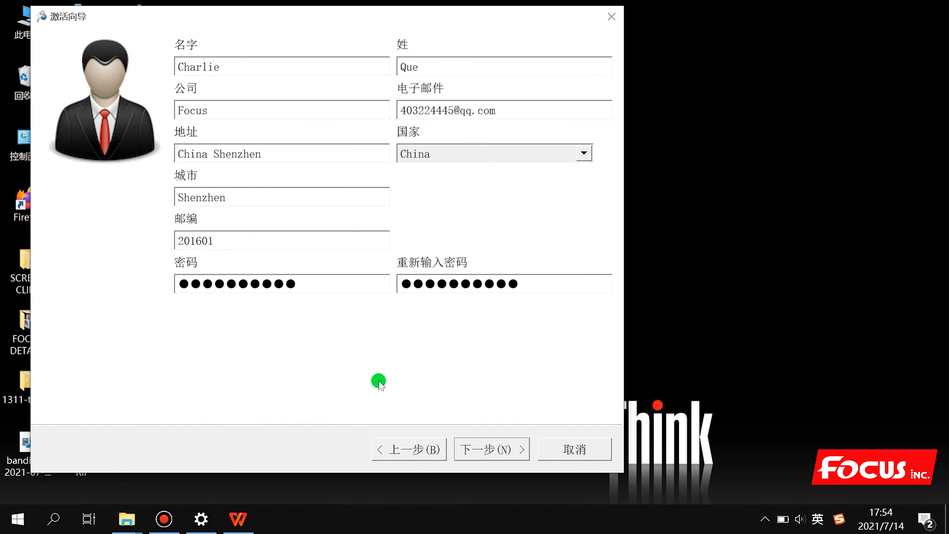
text(●)
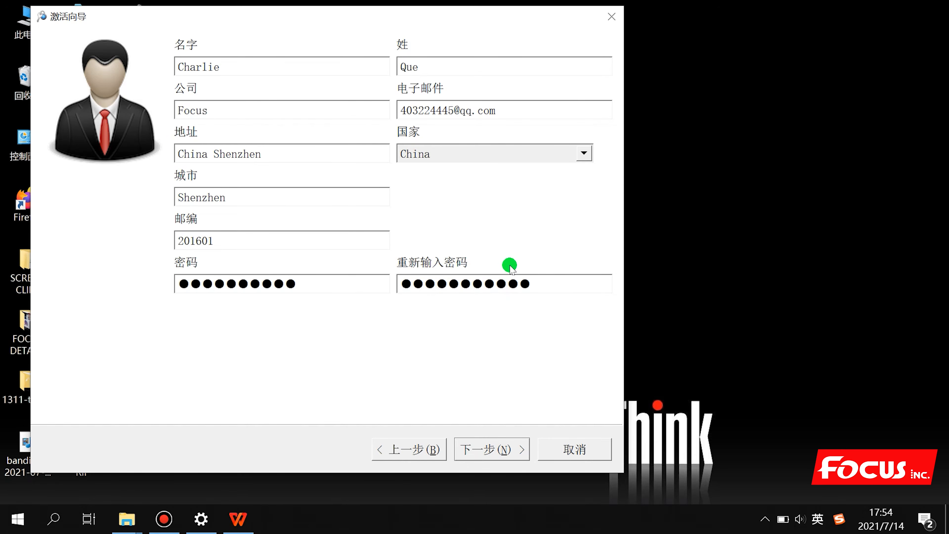
key(BackSpace)
key(BackSpace)
key(BackSpace)
key(BackSpace)
key(BackSpace)
key(BackSpace)
key(BackSpace)
key(BackSpace)
key(BackSpace)
key(BackSpace)
text(●●●●)
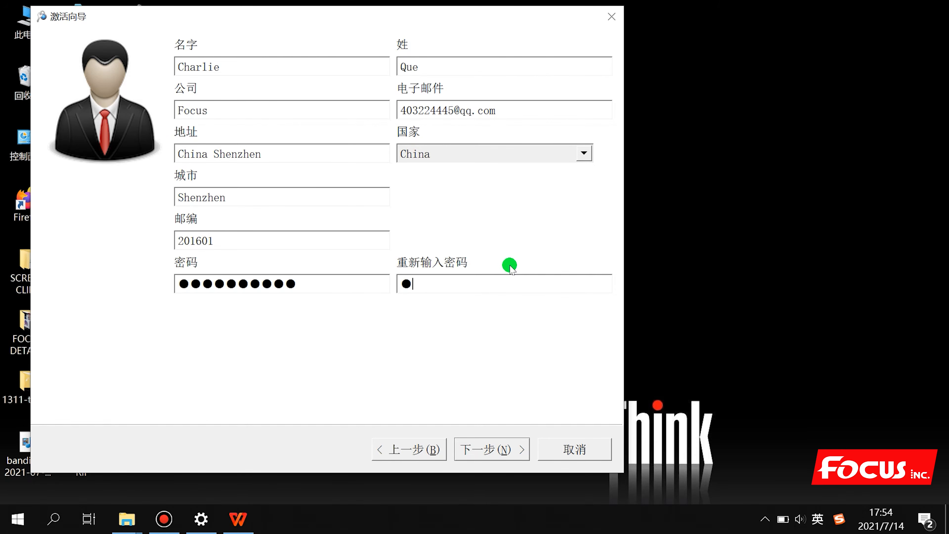
text(●●●●●)
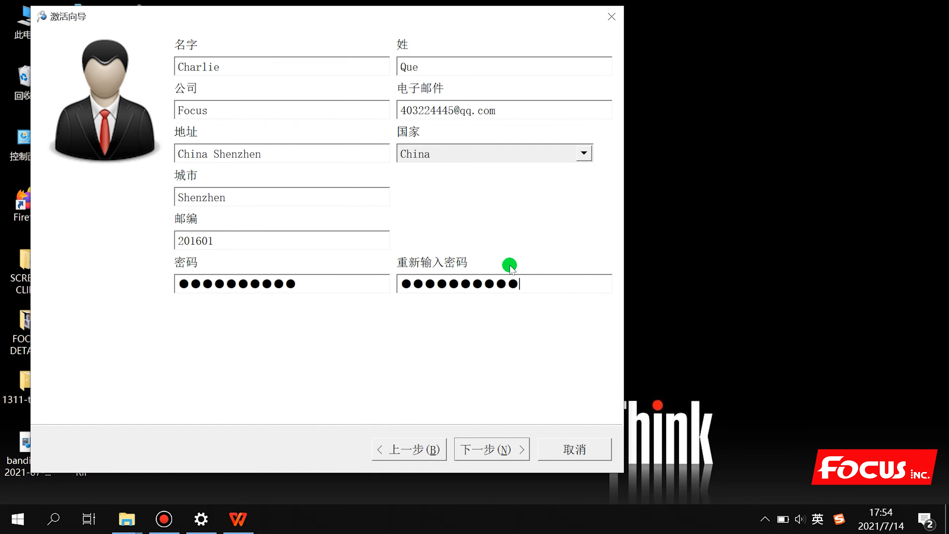
click(490, 448)
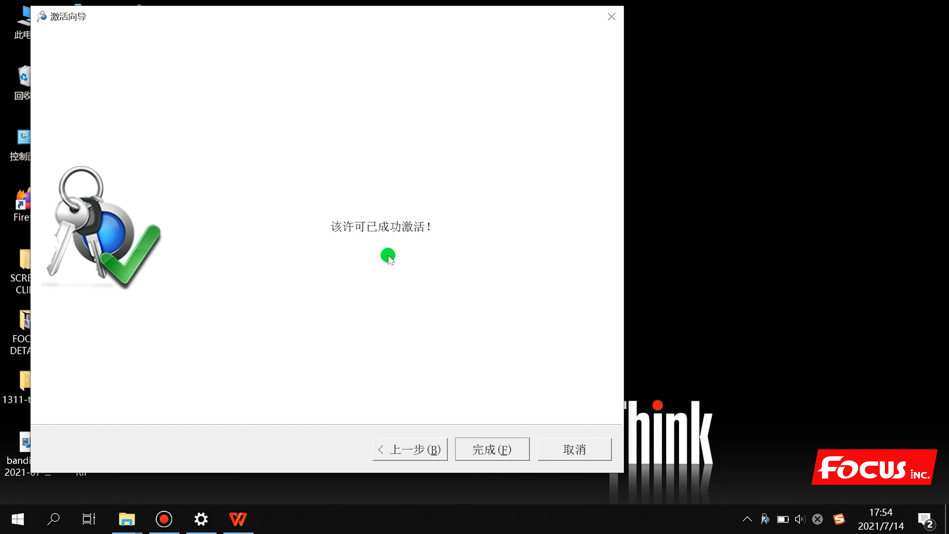
Finish the activation wizard once the licence is reported as activated
click(486, 447)
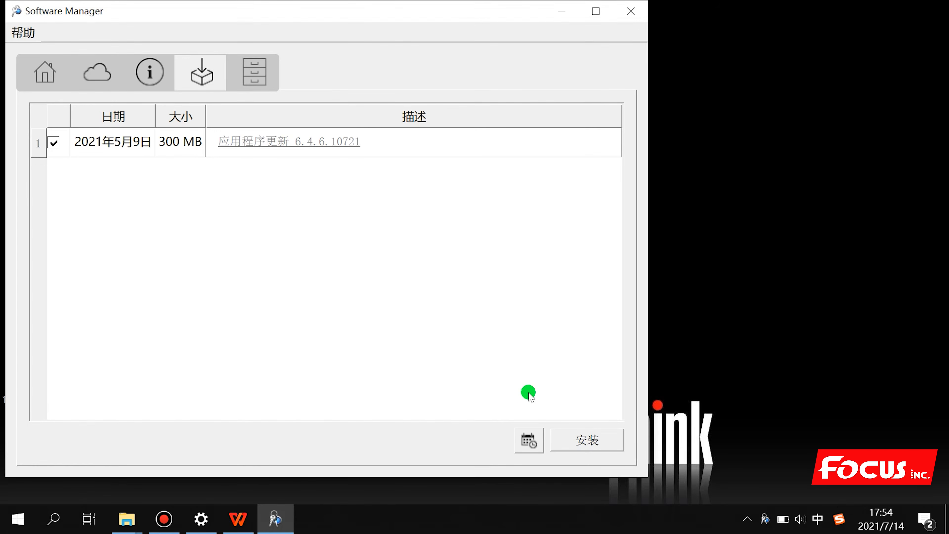
Start installing the 6.4.6.10721 update and check the network connection while it downloads
click(592, 448)
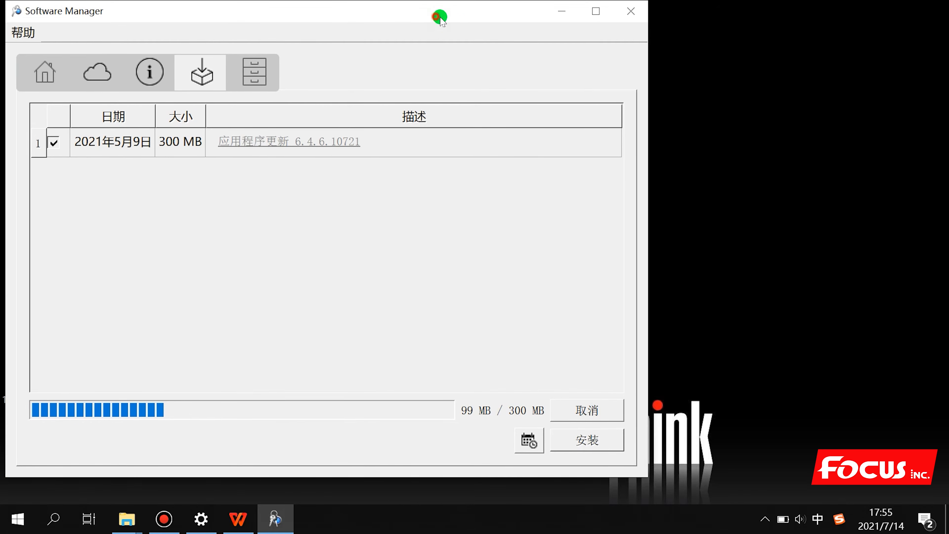
drag(438, 17, 615, 23)
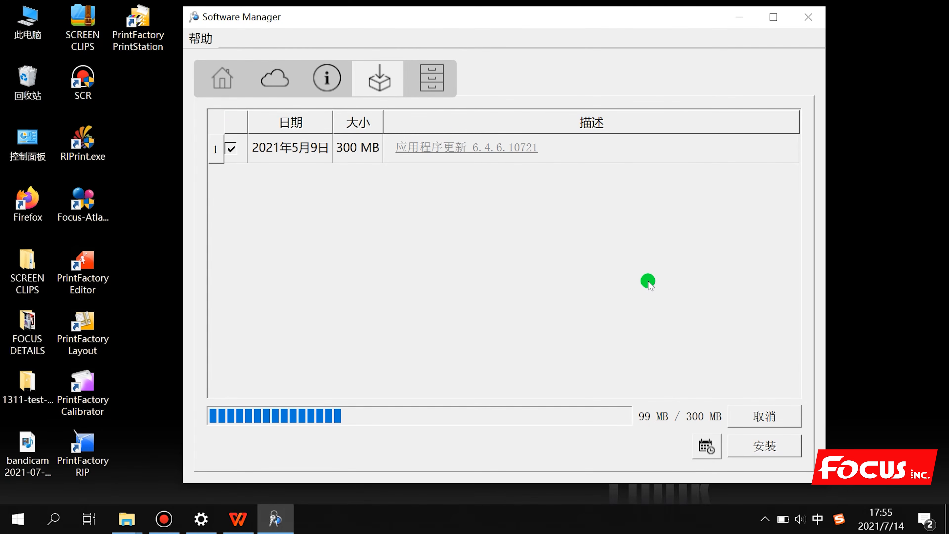
click(765, 520)
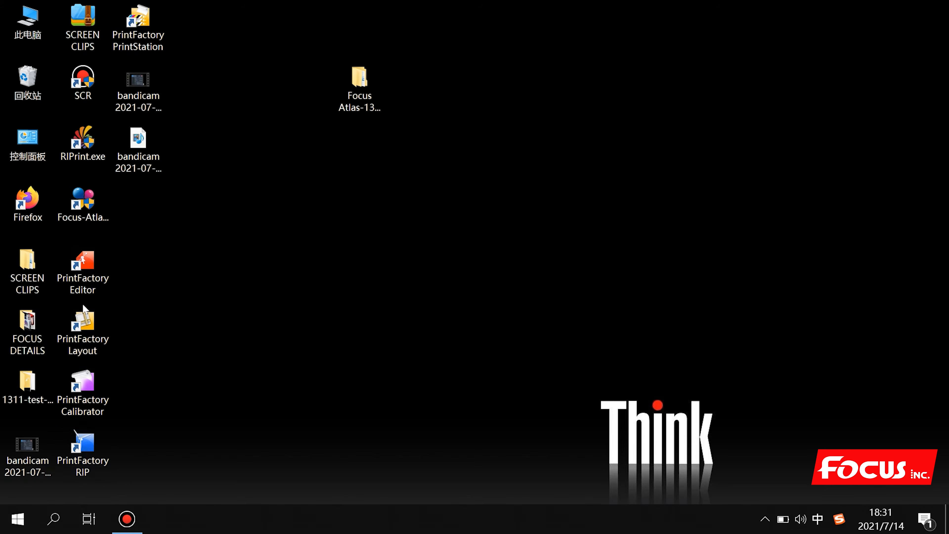
Start PrintFactory RIP from its desktop shortcut to reach the XuanYu G5i Output Device dialog
drag(156, 476, 61, 264)
click(180, 388)
click(97, 453)
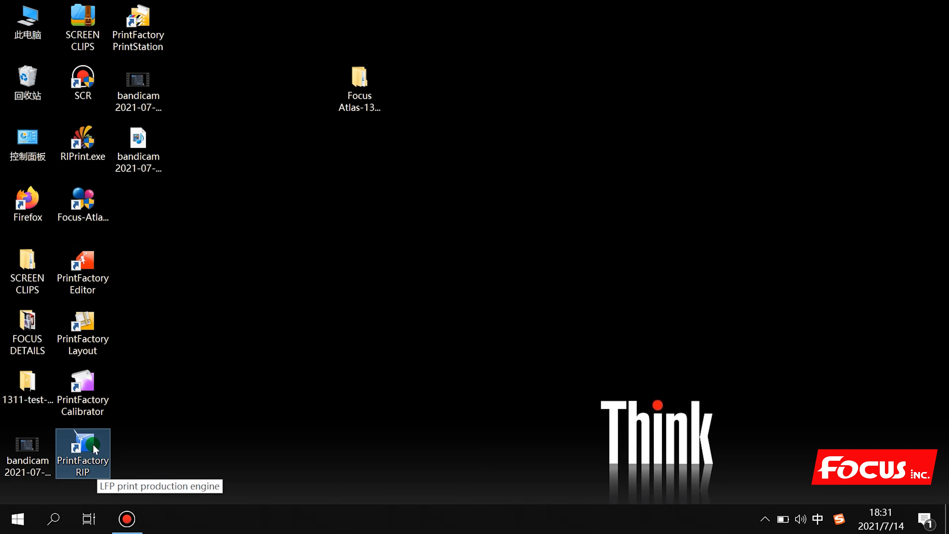
drag(88, 448, 238, 263)
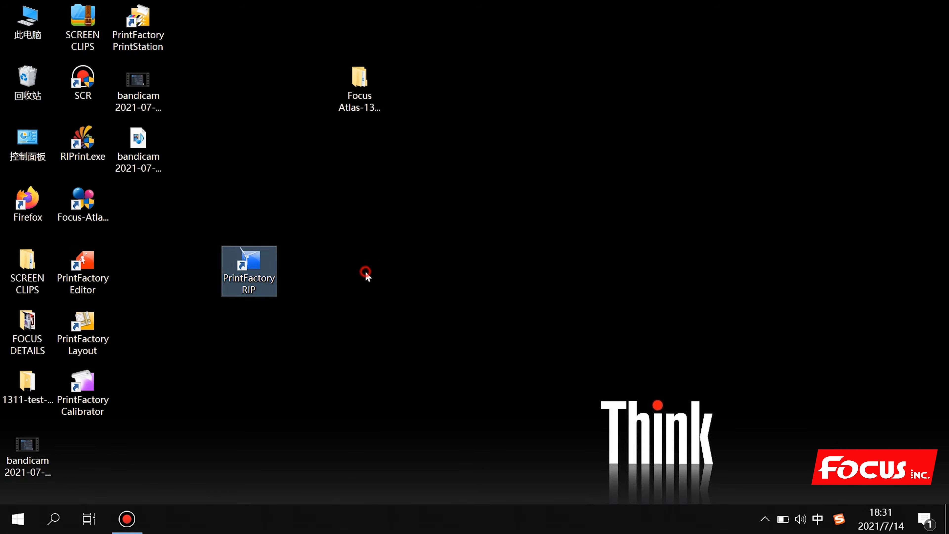
double_click(254, 268)
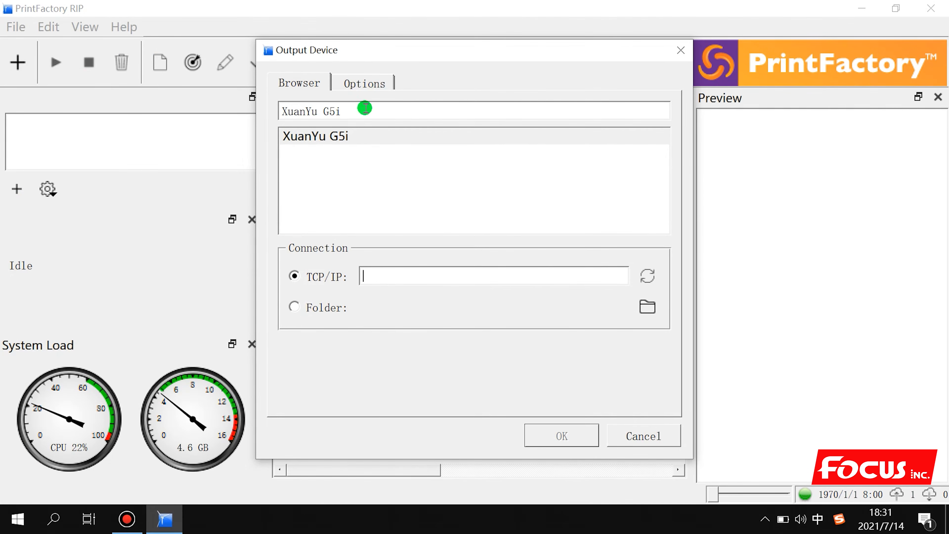
Switch the XuanYu G5i connection from TCP/IP to Folder and browse to the Program and files (D:) drive
click(295, 306)
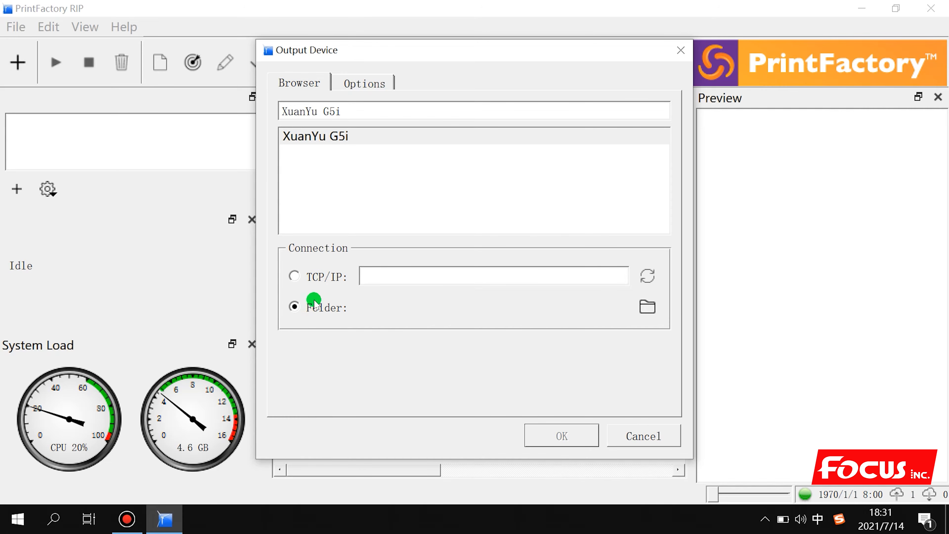
click(647, 307)
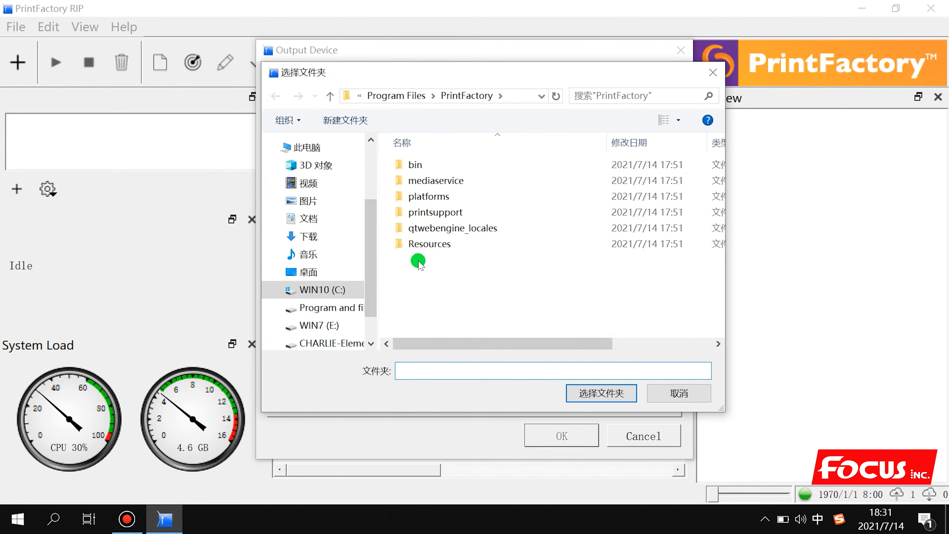
drag(597, 72, 525, 88)
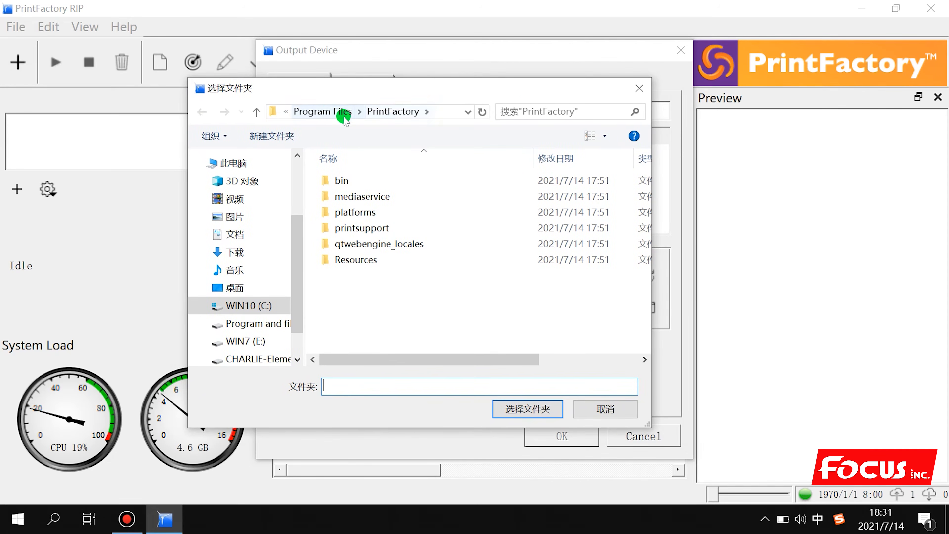
click(326, 111)
click(297, 111)
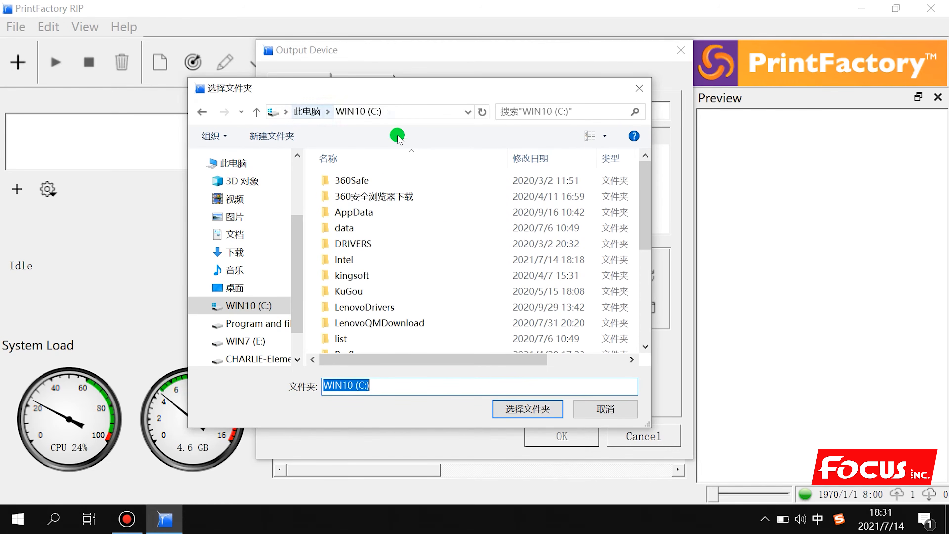
click(224, 323)
click(254, 305)
scroll(360, 267, down, 2)
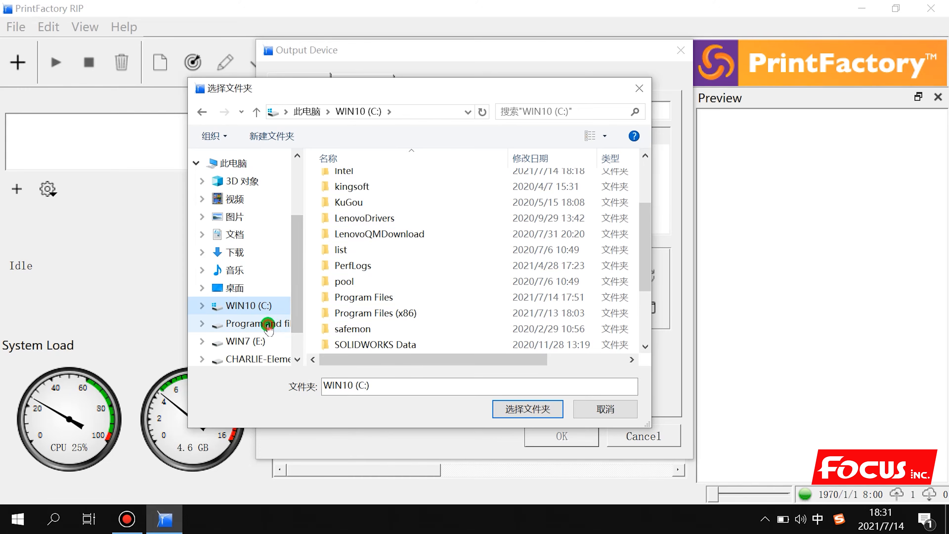
click(295, 323)
scroll(343, 269, down, 7)
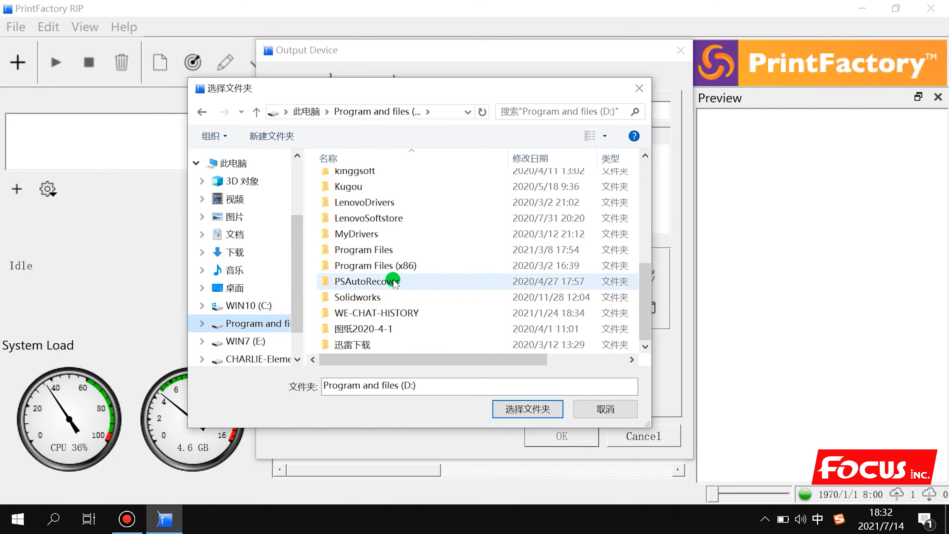
right_click(480, 250)
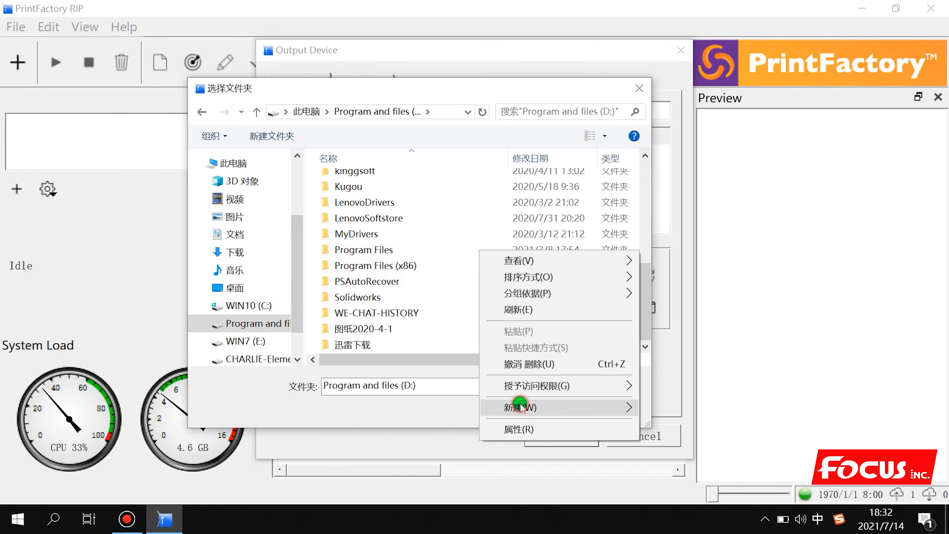
mouse_move(523, 402)
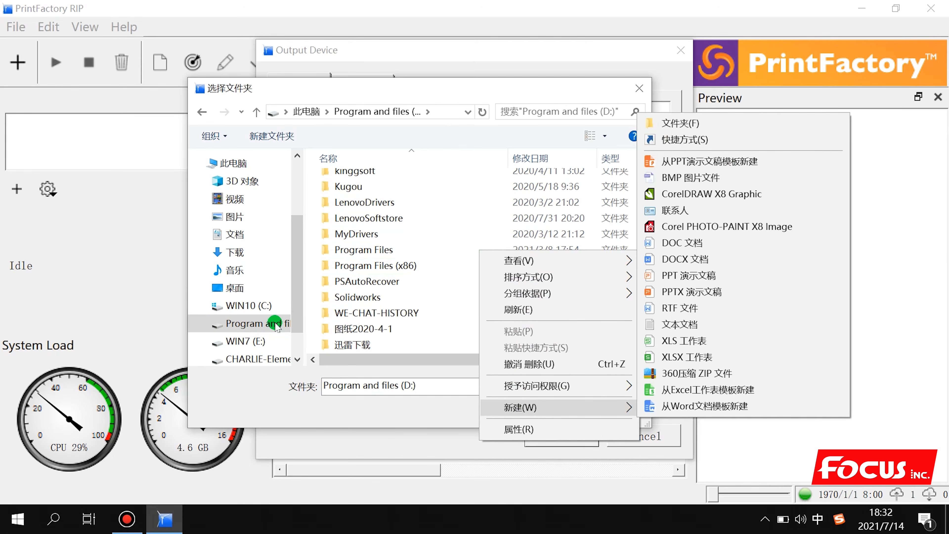
click(304, 316)
drag(304, 335, 396, 320)
click(267, 264)
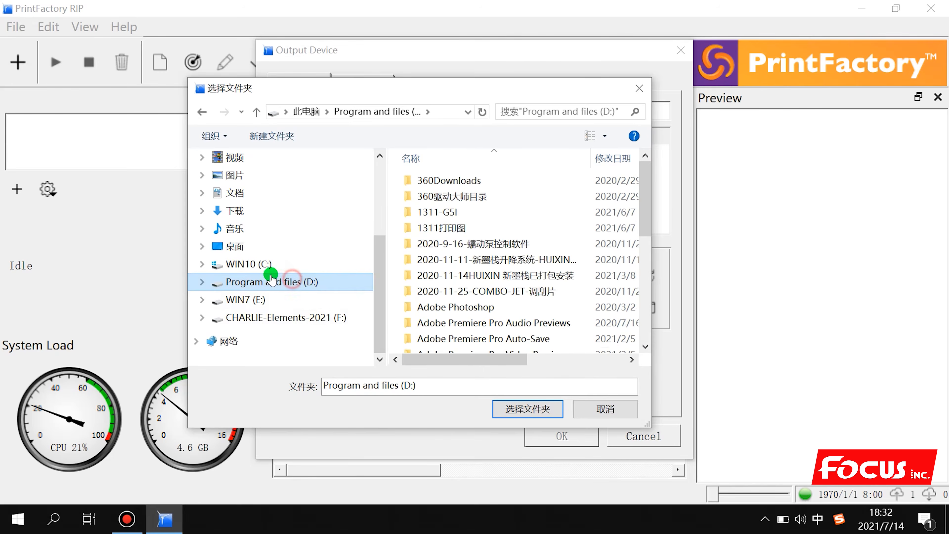
click(273, 283)
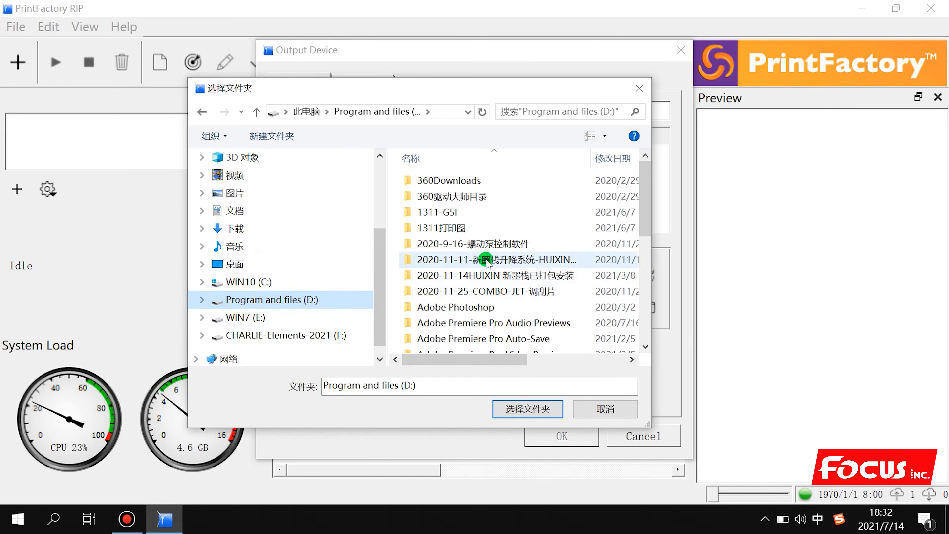
Create a PF-RIP folder on D:, select it as the output folder, and confirm the device
right_click(533, 208)
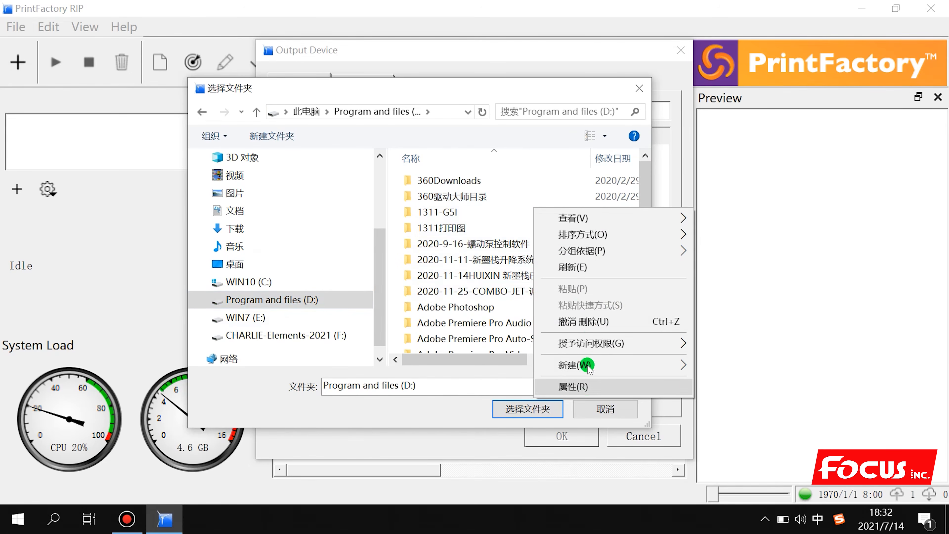
mouse_move(613, 368)
click(746, 80)
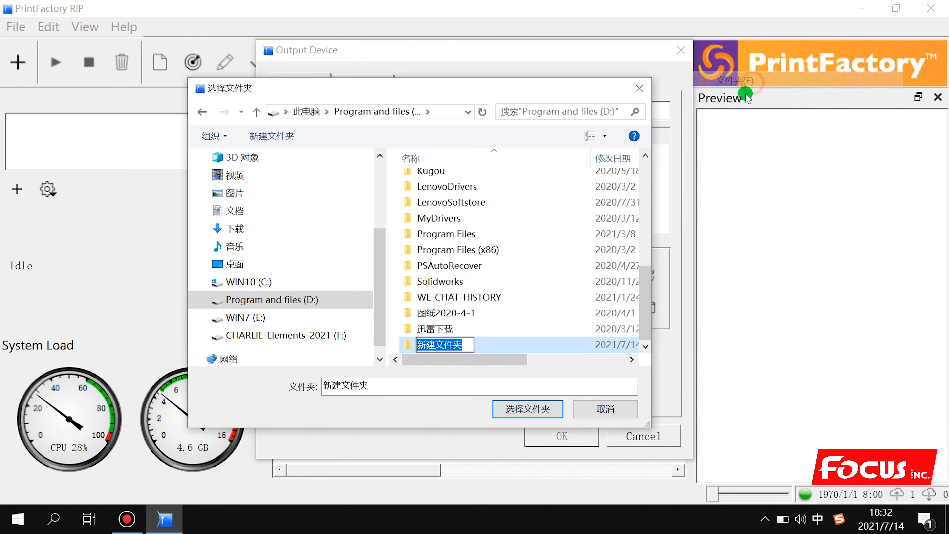
key(shift)
text(PF)
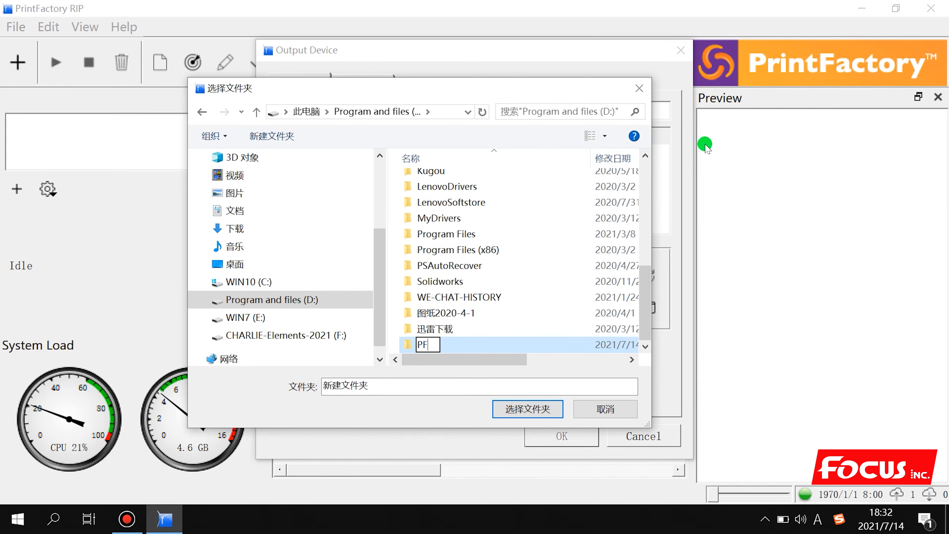
text(-RIP)
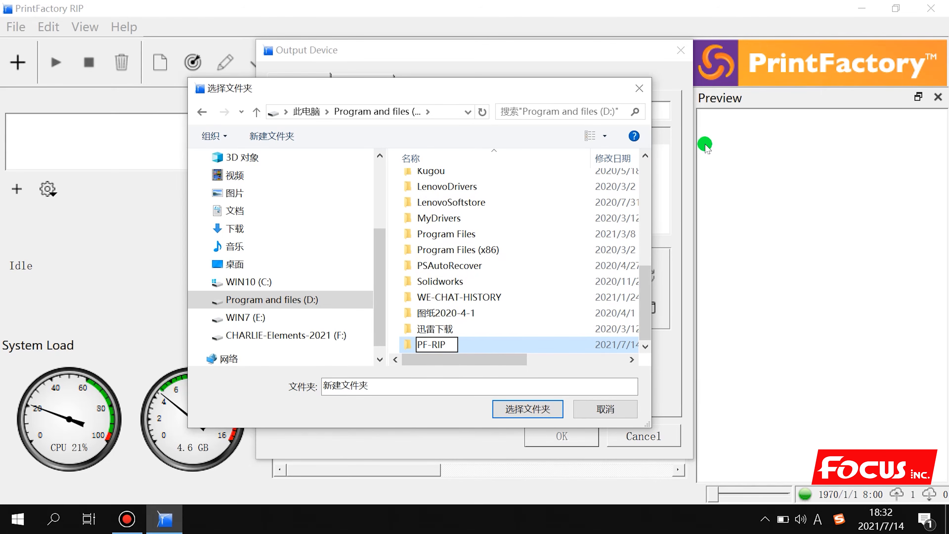
click(557, 316)
click(478, 346)
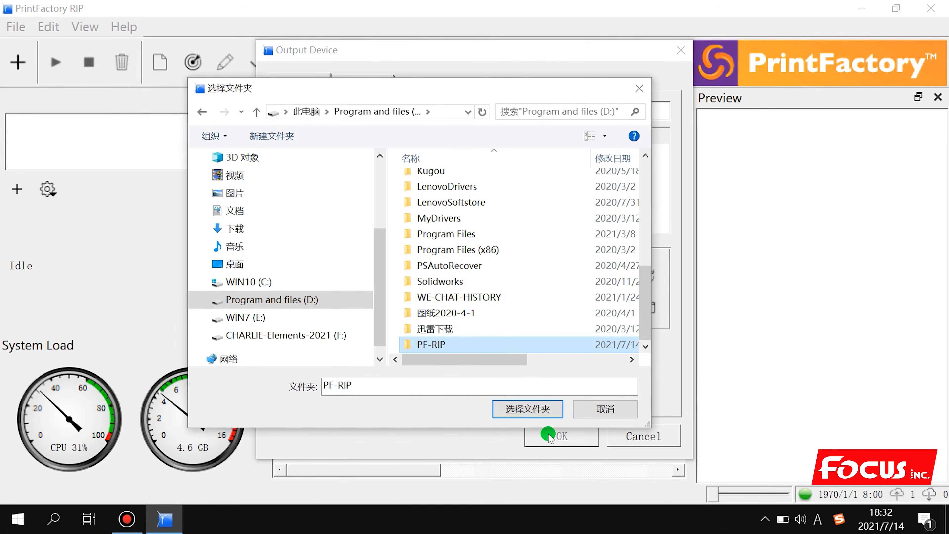
click(527, 409)
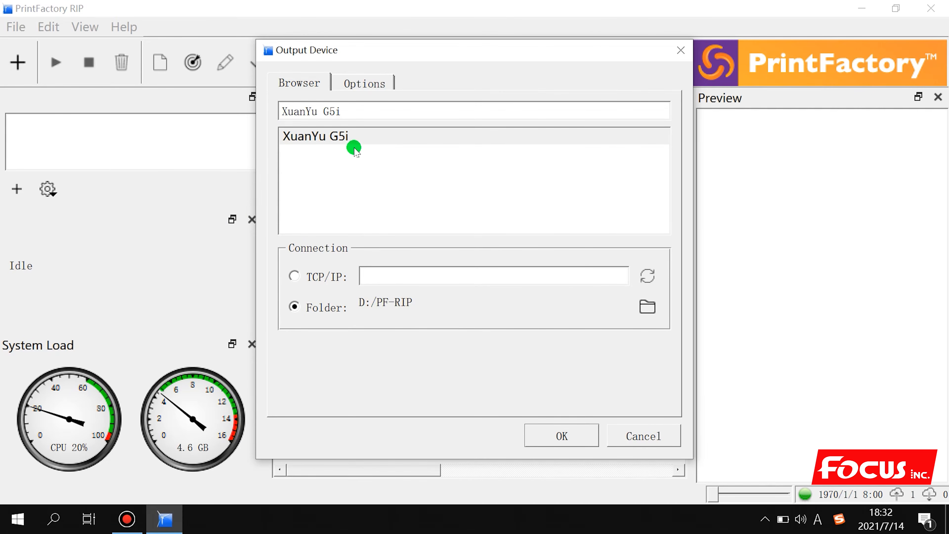
click(562, 434)
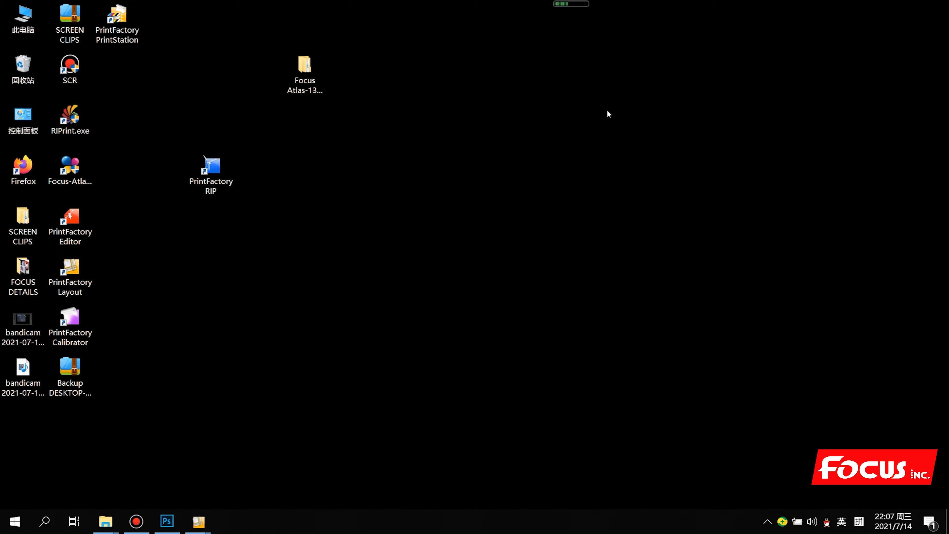
Relaunch PrintFactory RIP from the desktop shortcut to show the Focus G5i main window
click(311, 248)
click(272, 211)
click(226, 170)
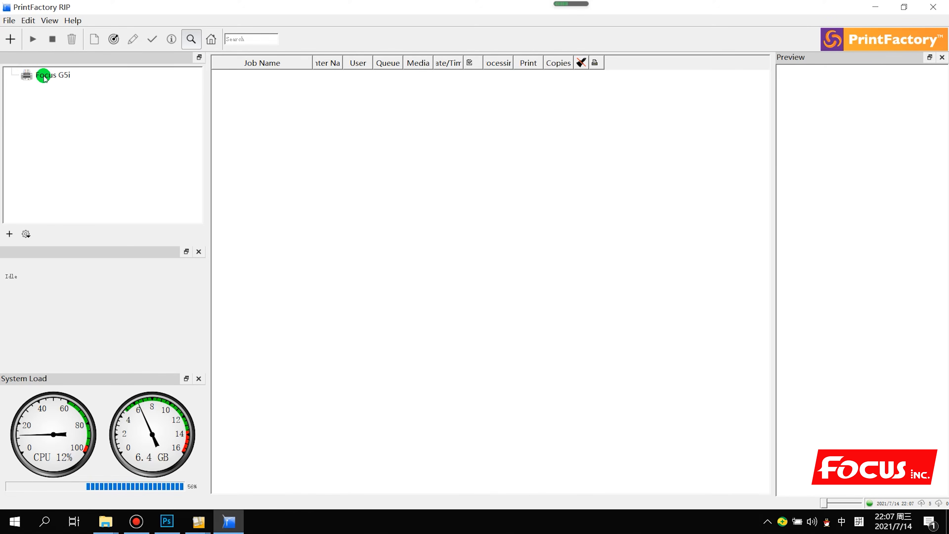
With Focus G5i selected, start Edit > Restore Preferences and browse for a backup file
click(44, 76)
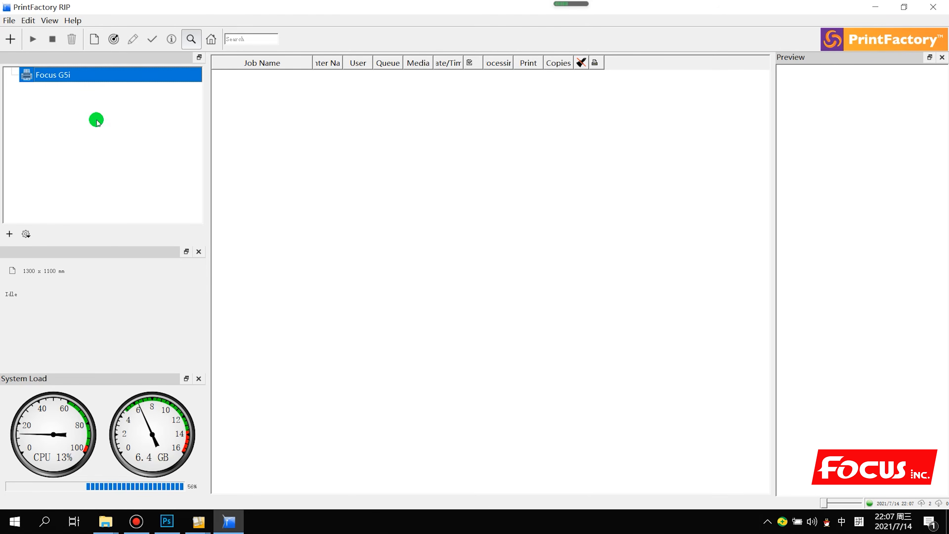
click(29, 20)
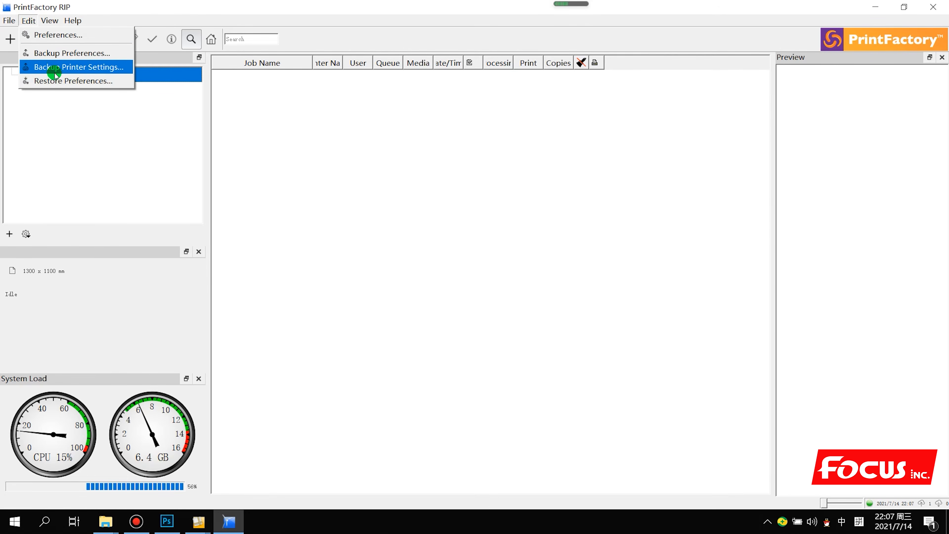
click(52, 81)
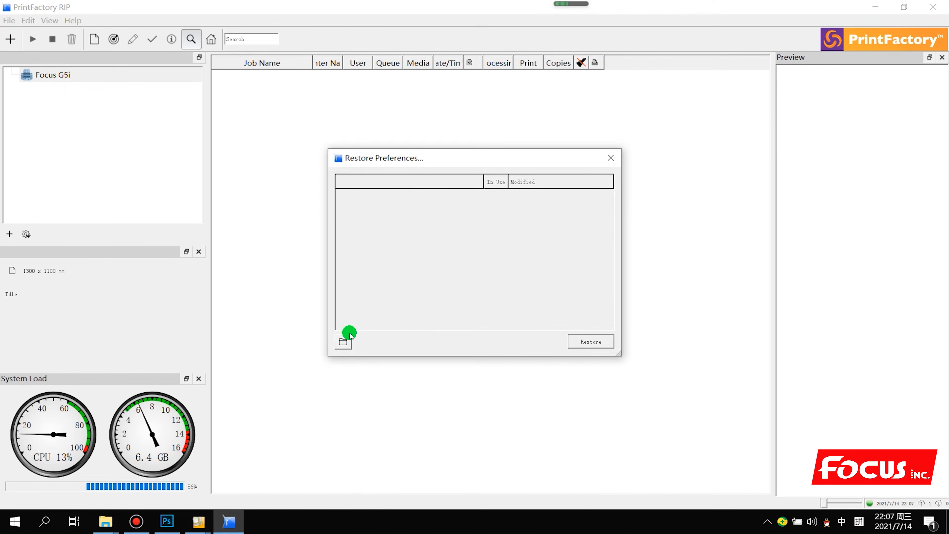
click(342, 344)
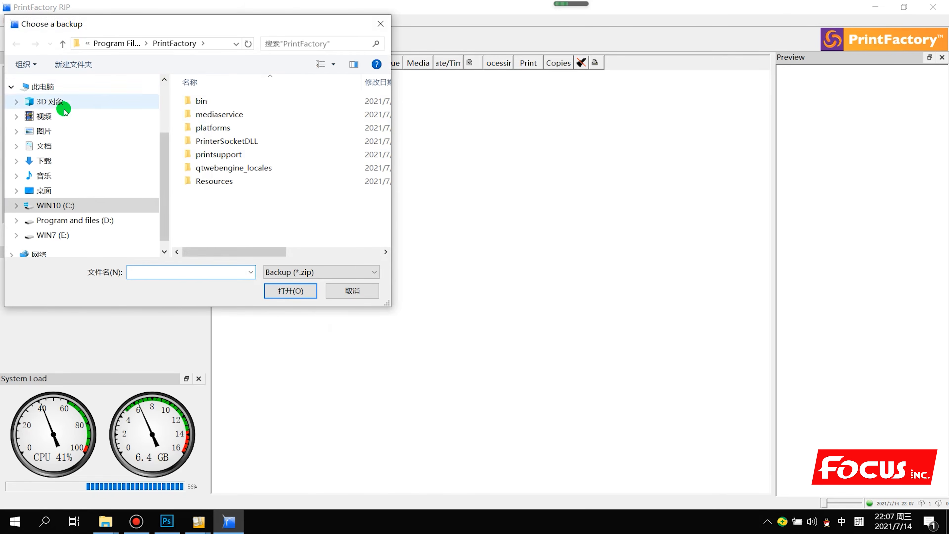
Open Backup_Focus_Atlas_1311_PFRIP_Restore_Preferences from Desktop > Focus Atlas-1311 Support > 4. Rip software > Print-Factory RIP > 3. Restore Preferences
click(57, 189)
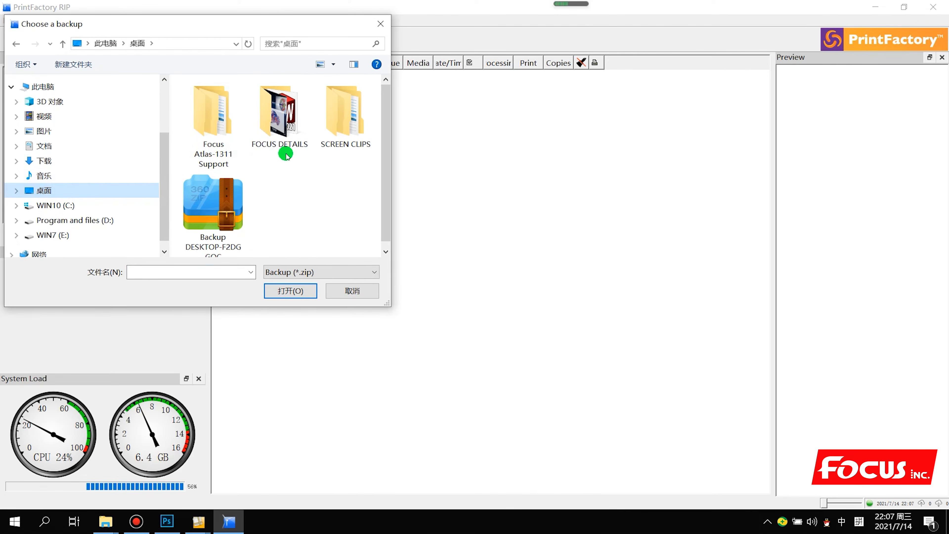
double_click(219, 120)
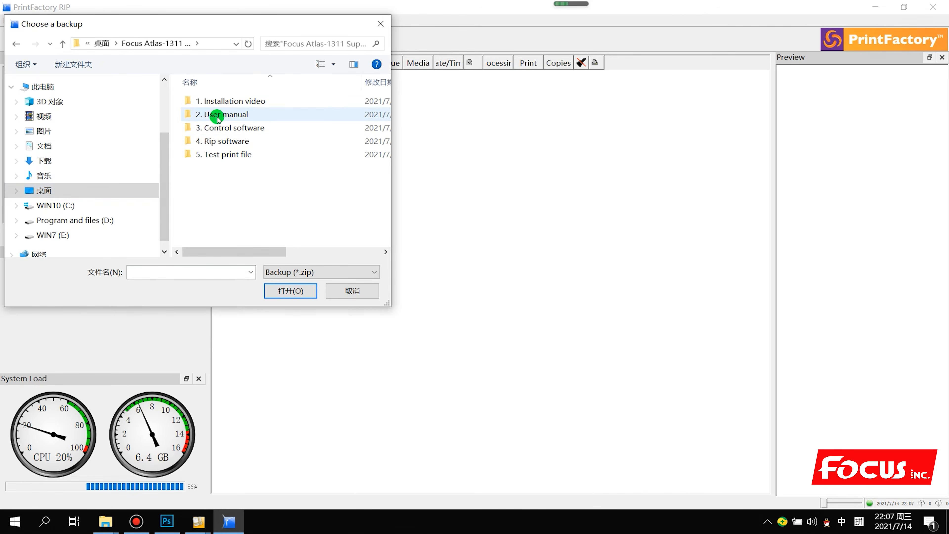
double_click(248, 146)
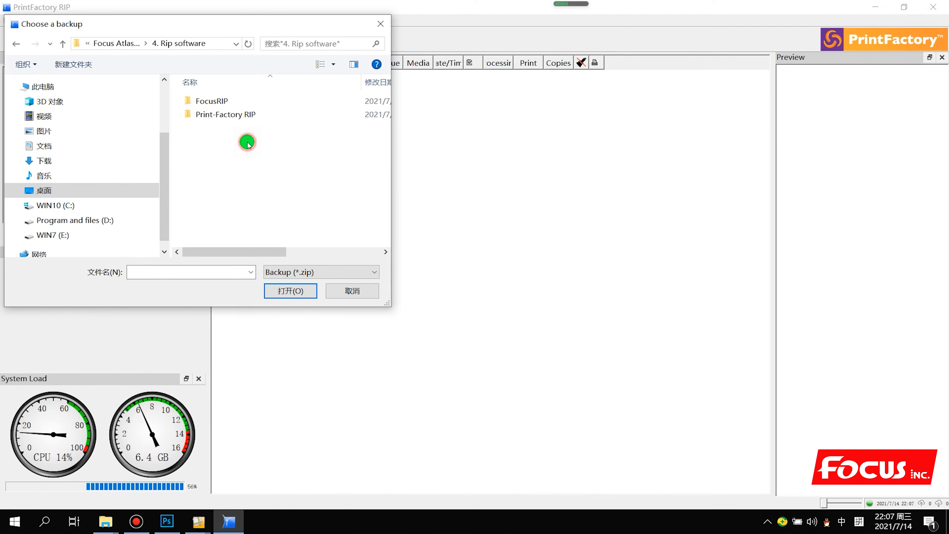
double_click(243, 118)
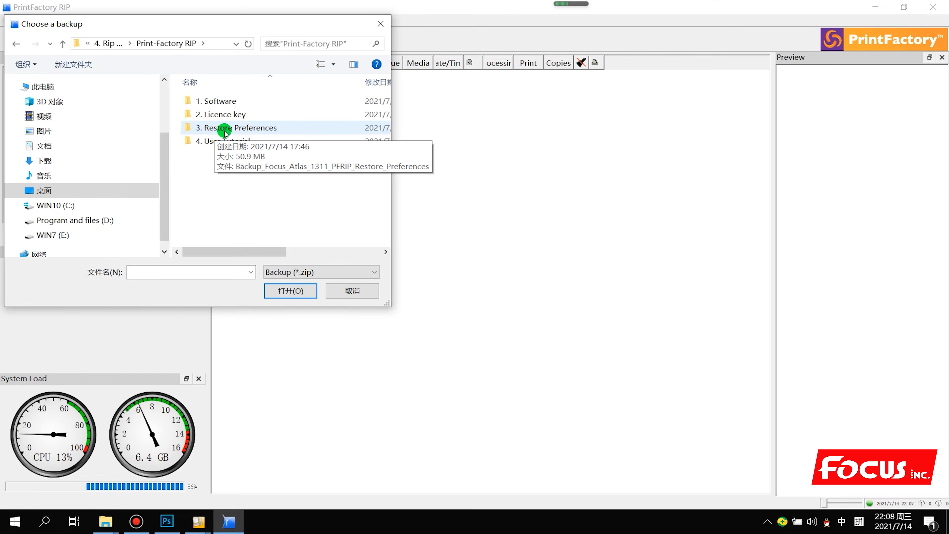
double_click(221, 129)
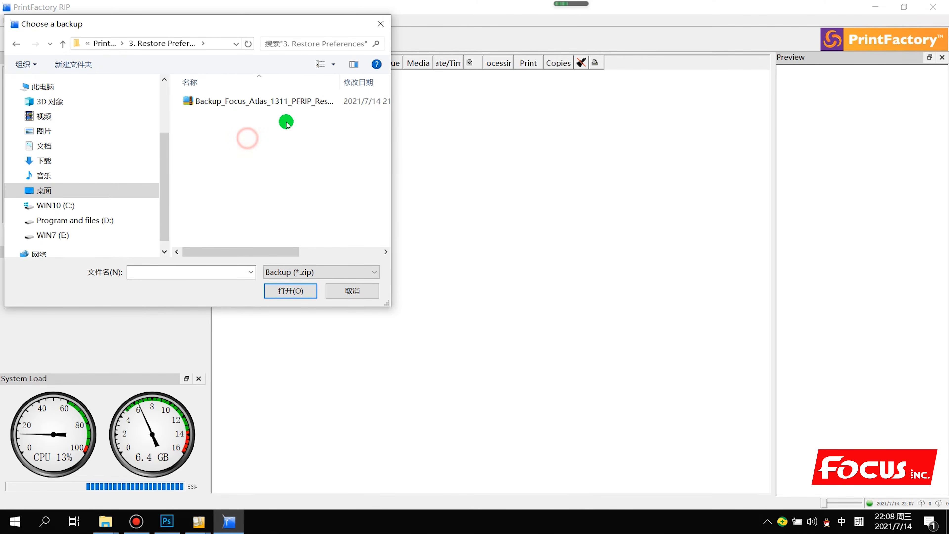
drag(391, 110, 536, 129)
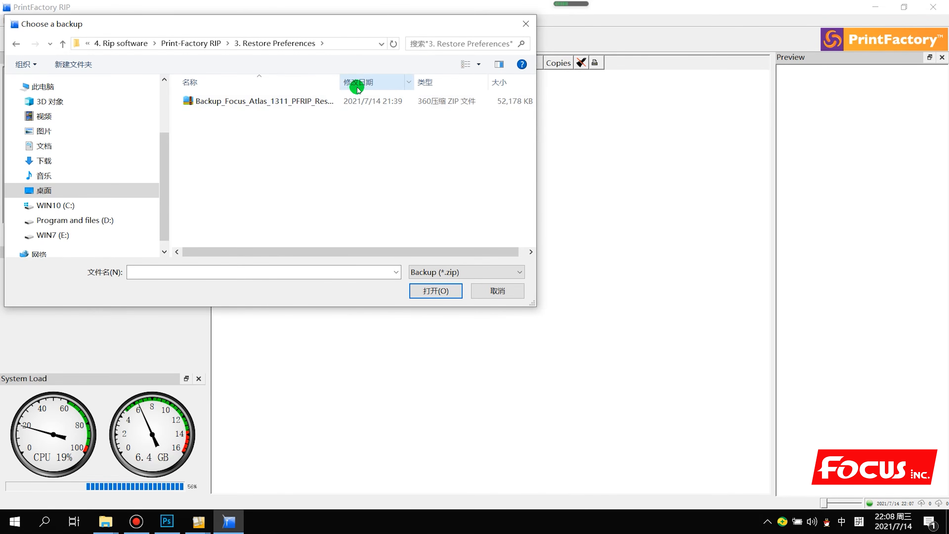
double_click(340, 82)
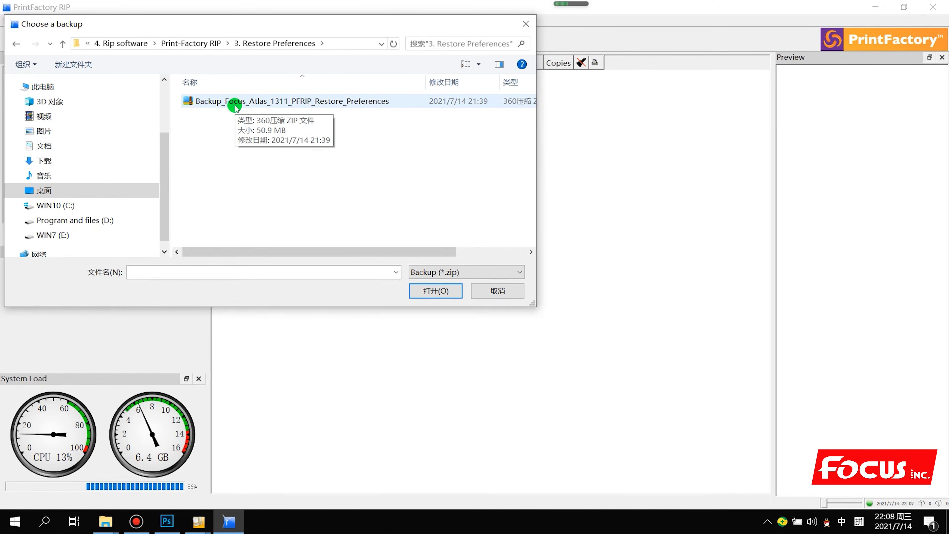
click(357, 104)
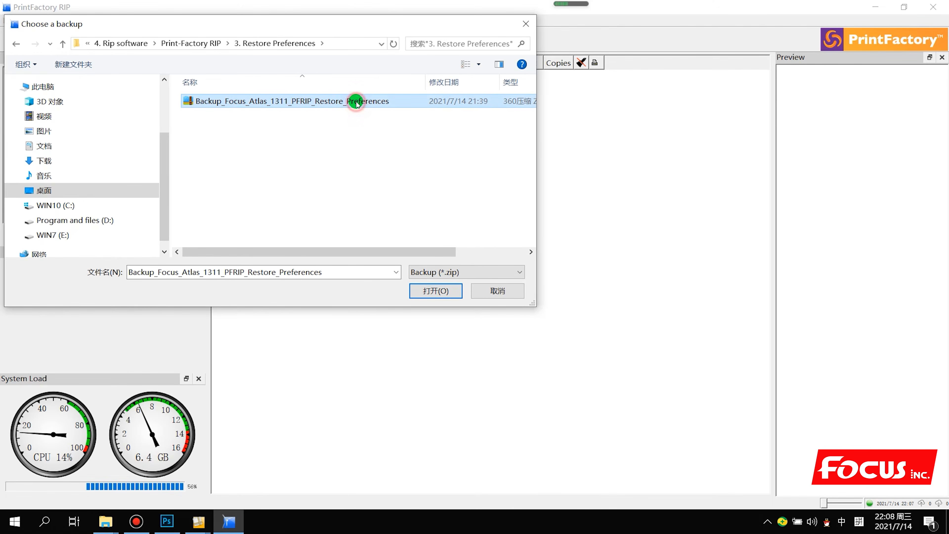
click(436, 291)
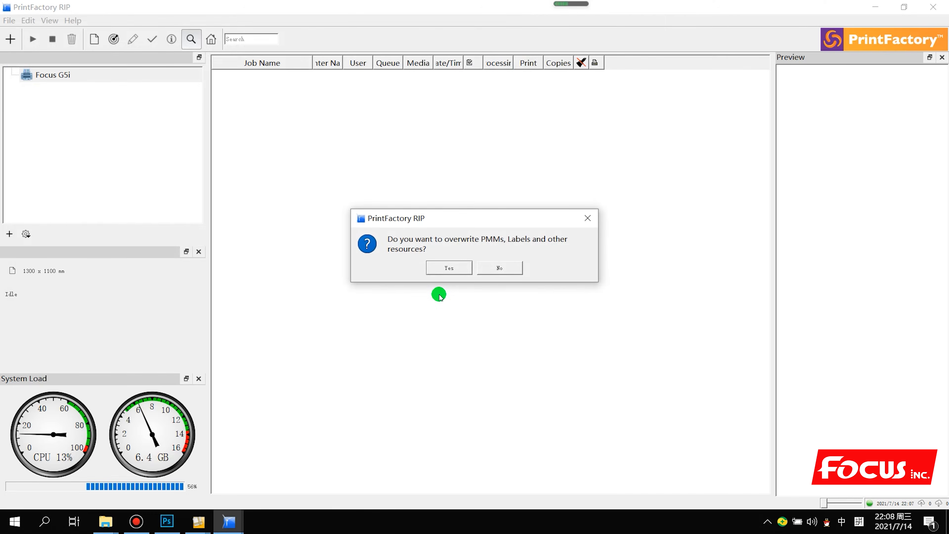
Confirm overwriting PMMs, labels and resources, then review the restored Hard_UV_Ink_Xyu and Soft_UV_Ink_Lmt queues
click(450, 268)
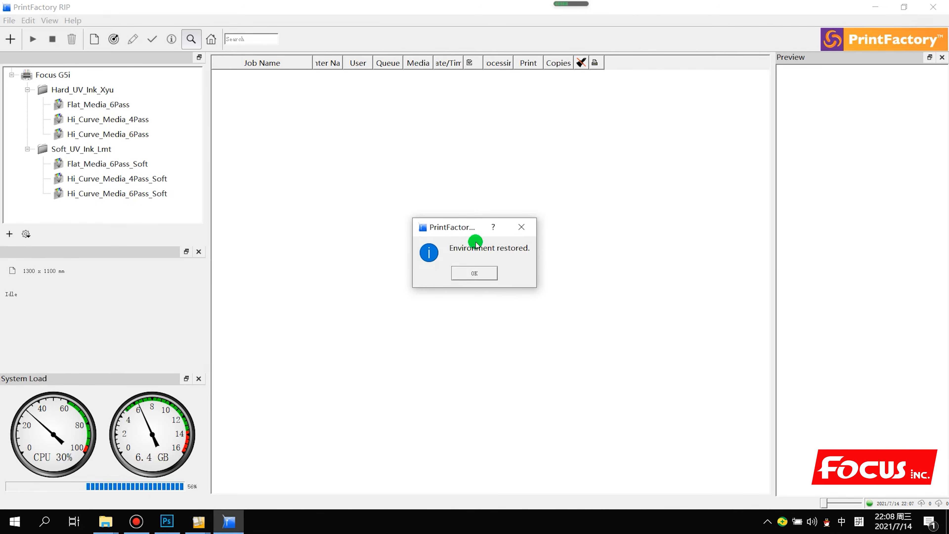
click(471, 271)
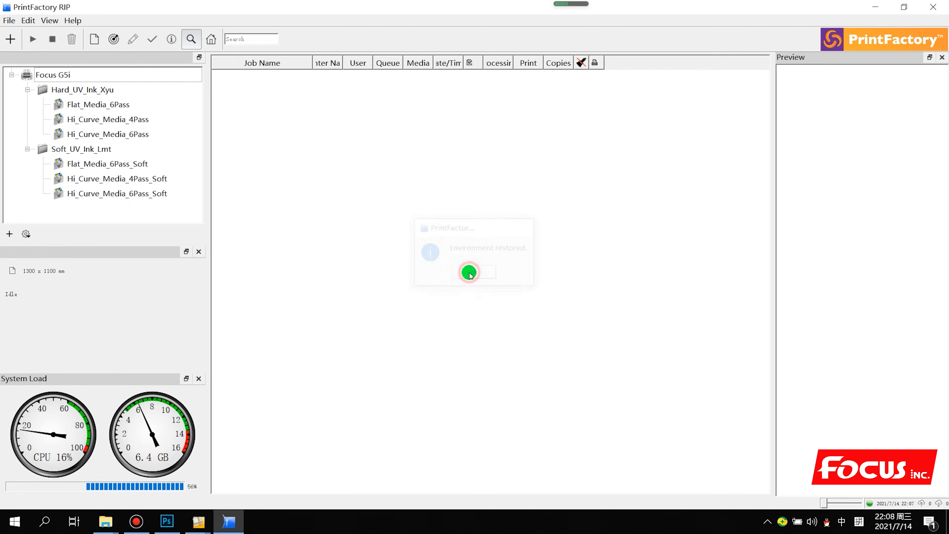
click(95, 90)
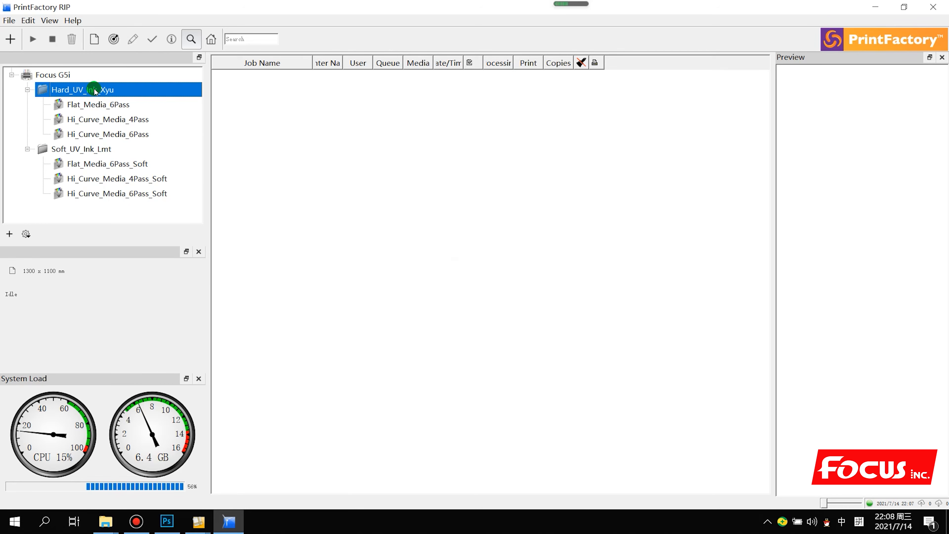
click(79, 151)
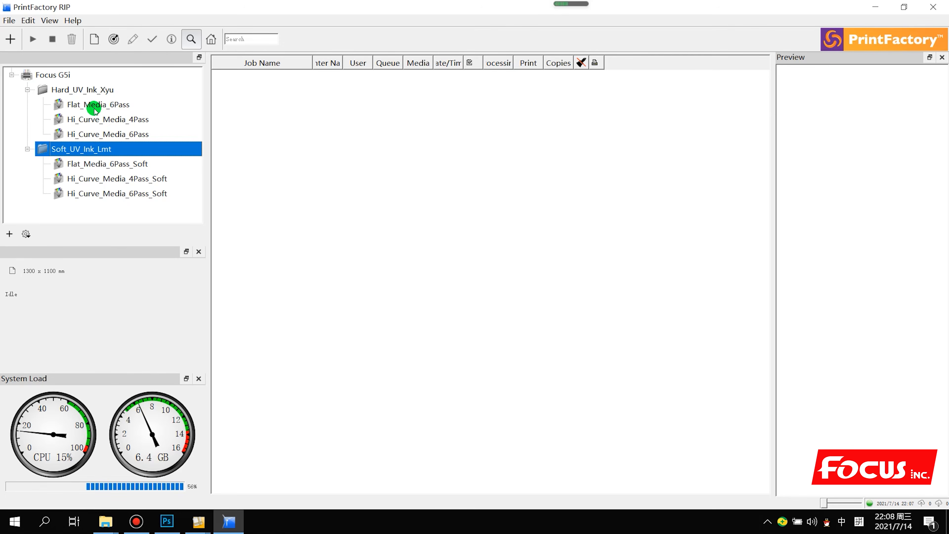
click(98, 120)
click(97, 107)
click(97, 122)
click(97, 105)
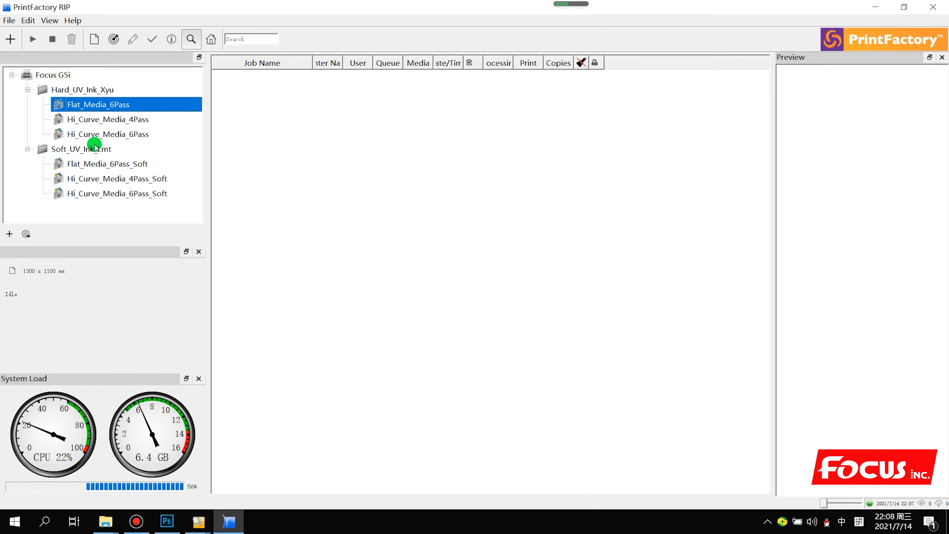
click(98, 123)
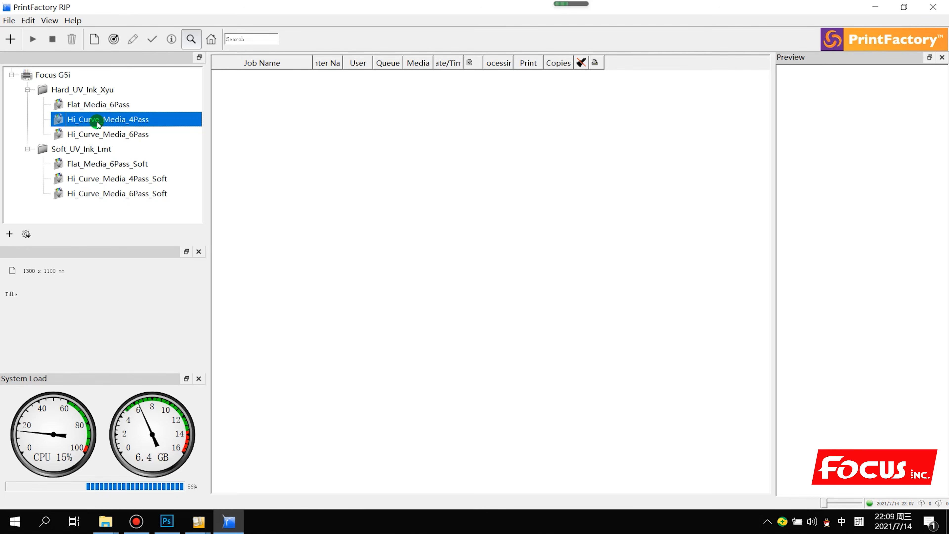
click(110, 106)
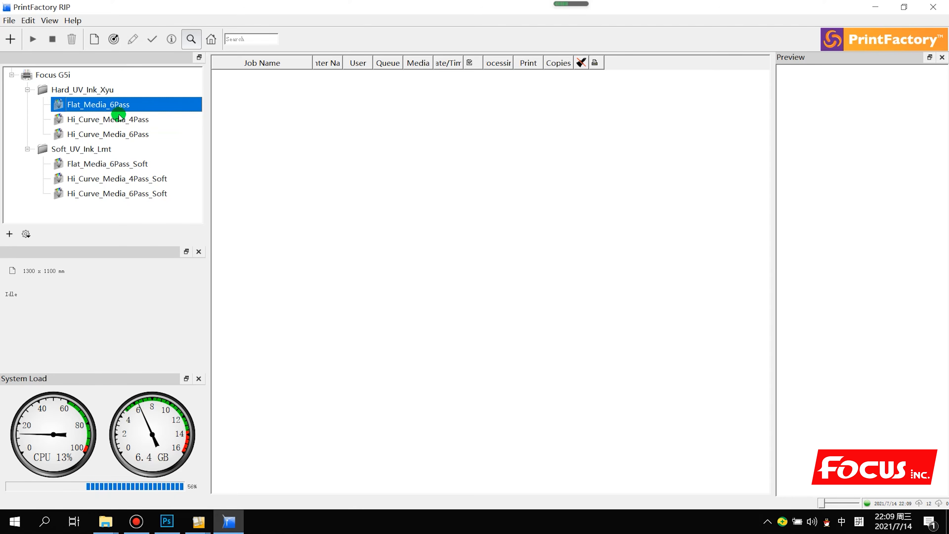
click(119, 120)
click(124, 107)
click(132, 121)
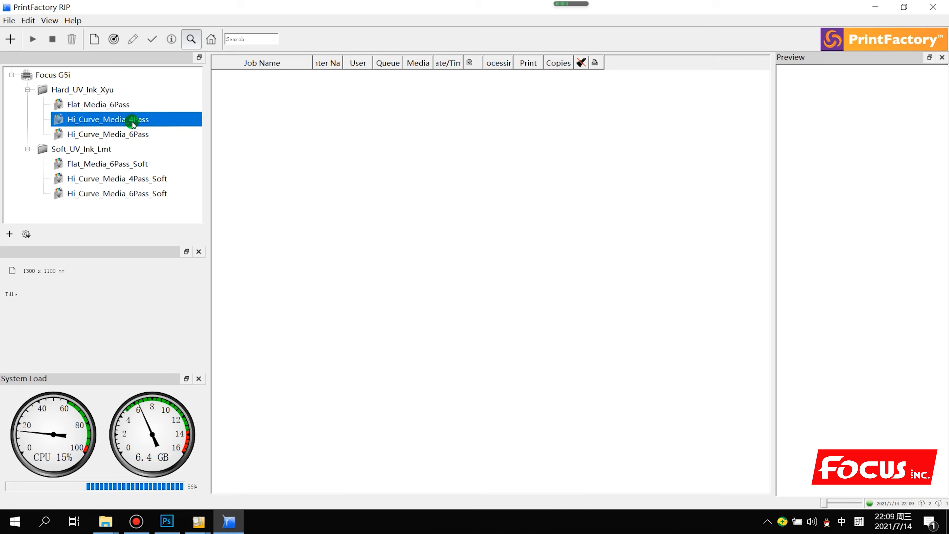
click(127, 105)
click(132, 119)
click(127, 105)
click(127, 120)
click(127, 134)
click(127, 165)
click(127, 179)
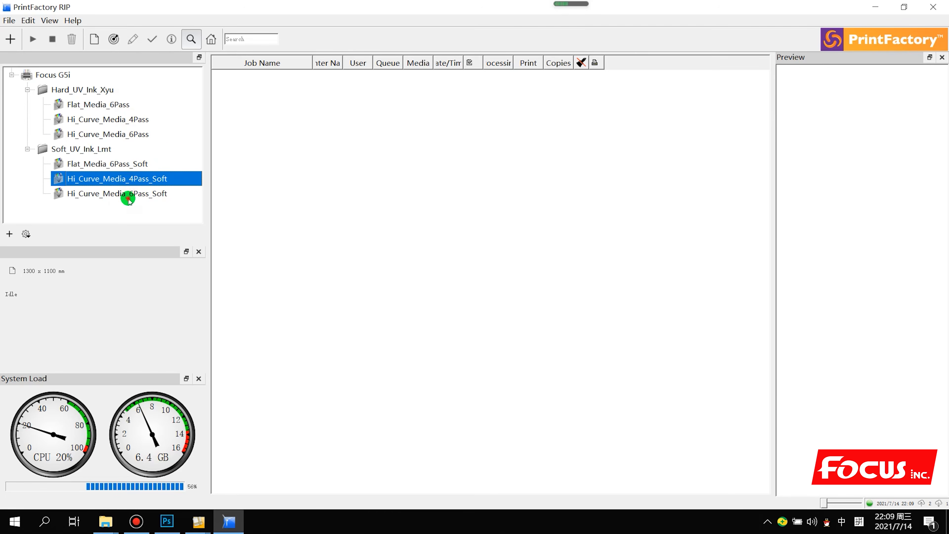
click(128, 194)
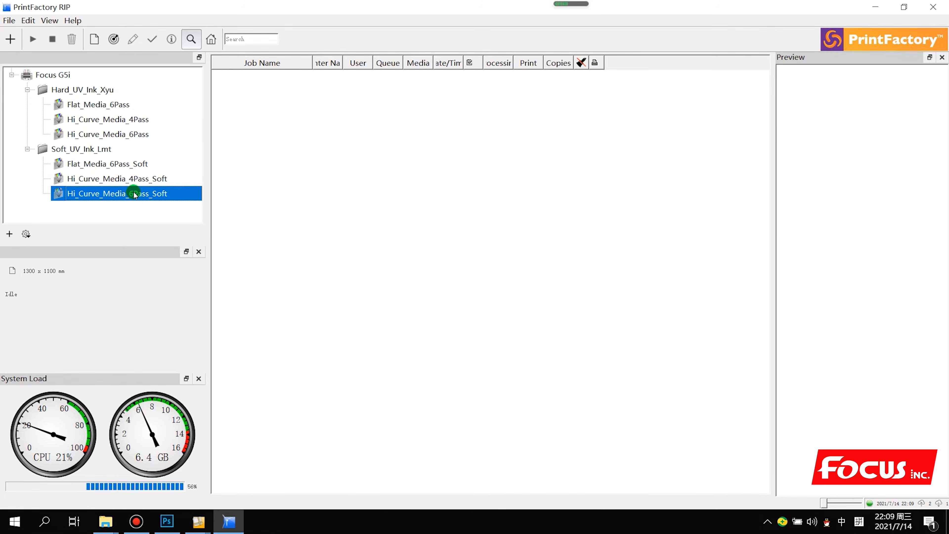
click(135, 120)
click(124, 106)
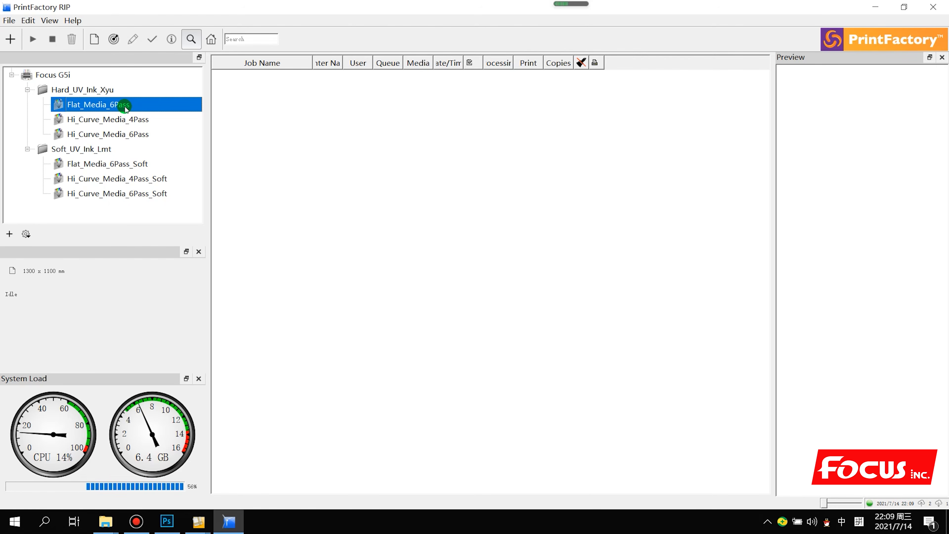
right_click(149, 108)
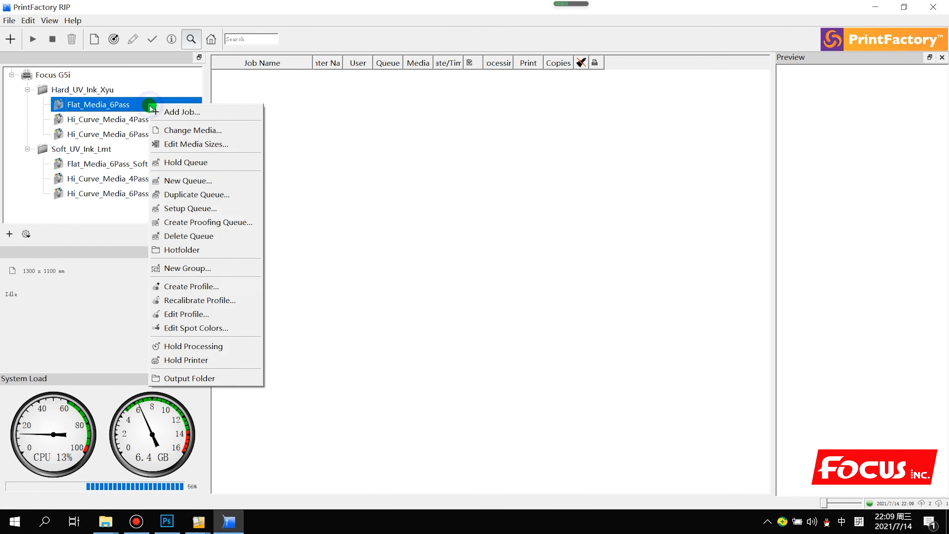
click(191, 209)
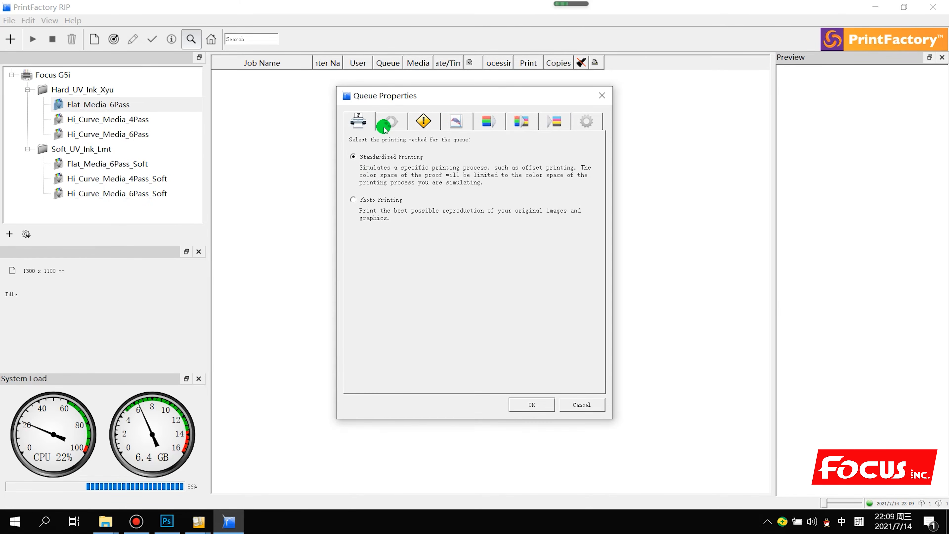
click(388, 131)
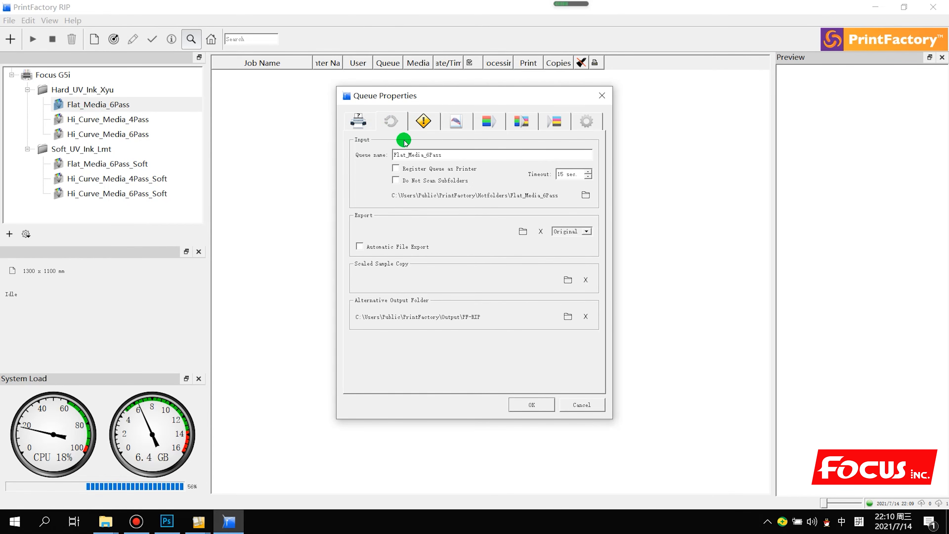
click(424, 122)
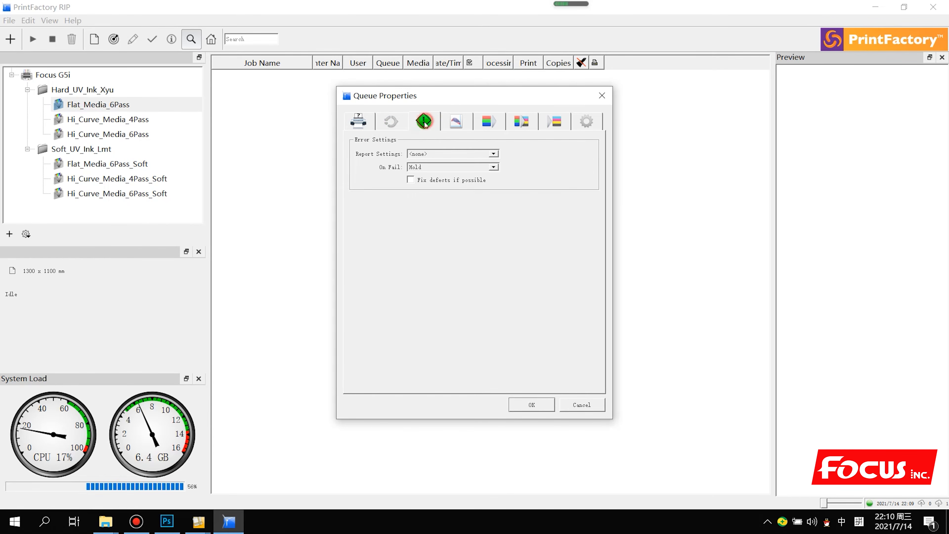
click(454, 116)
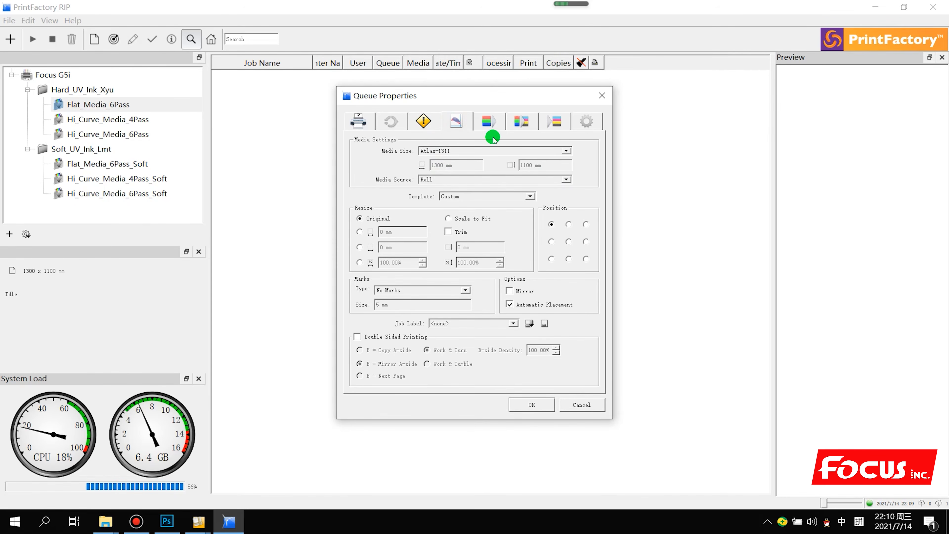
click(487, 119)
click(521, 121)
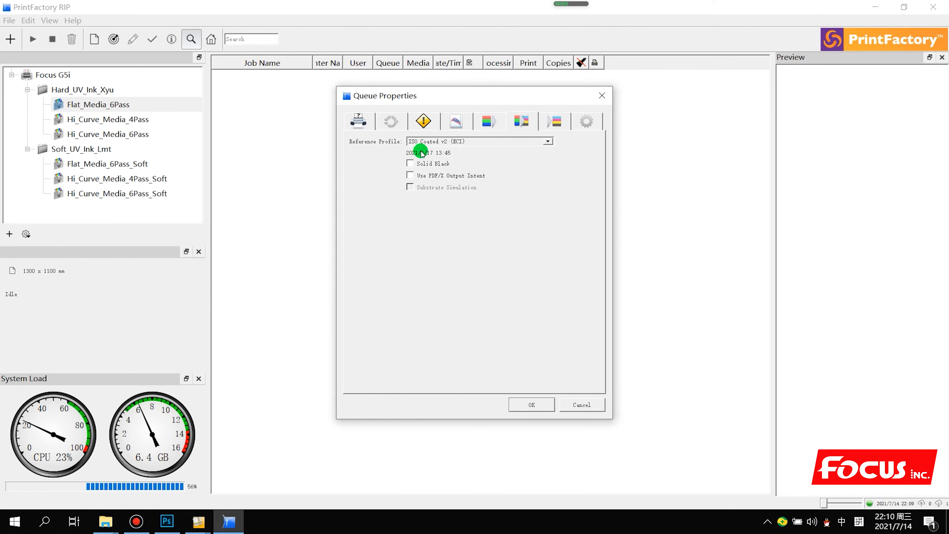
click(543, 125)
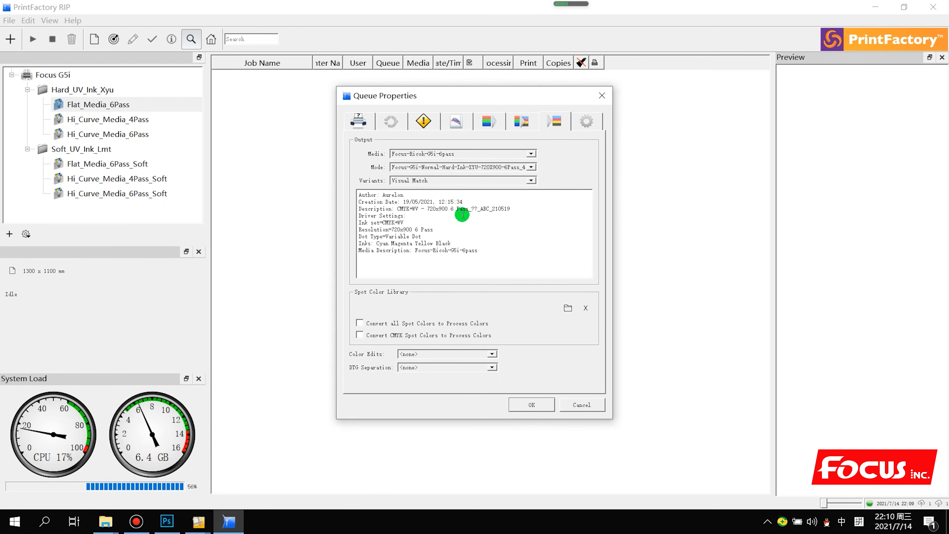
click(582, 118)
click(566, 127)
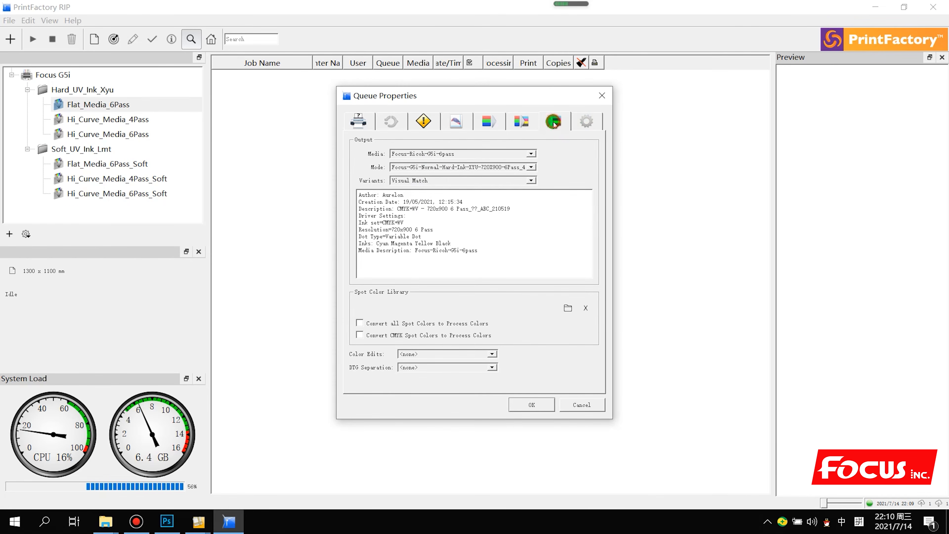
click(582, 405)
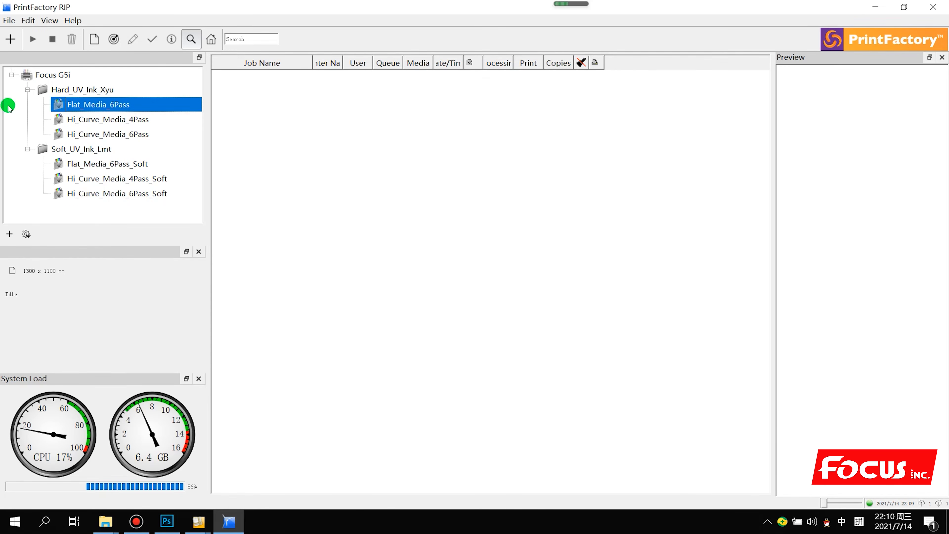
click(103, 190)
click(106, 178)
click(108, 169)
click(109, 140)
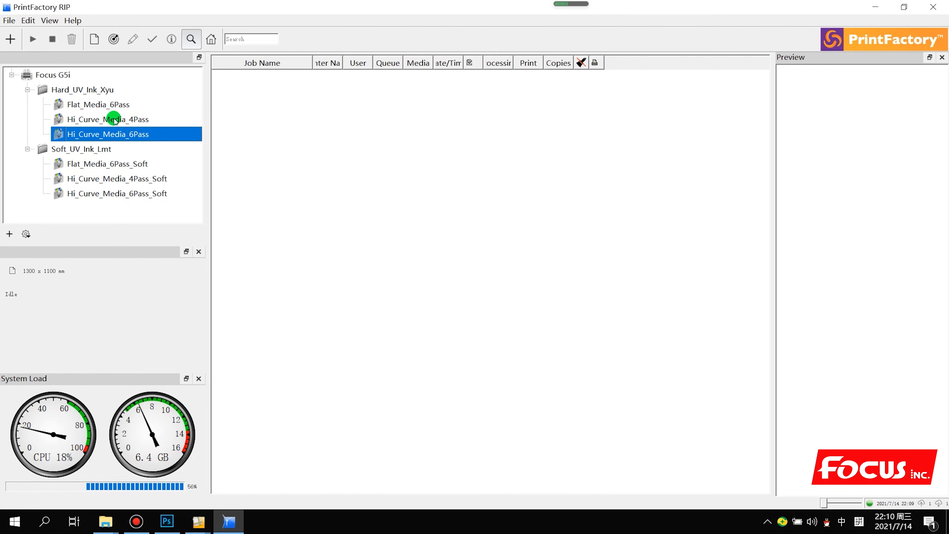
click(285, 184)
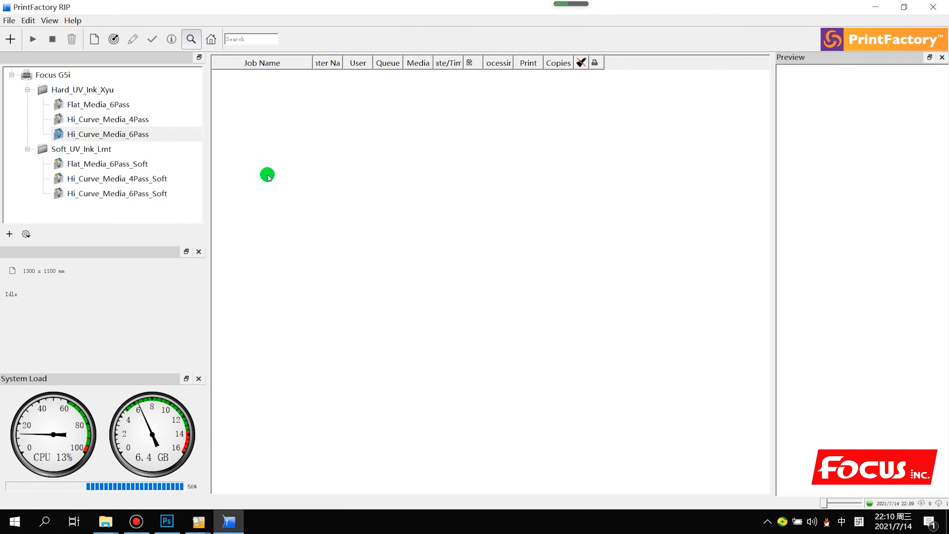
click(103, 90)
click(104, 103)
click(106, 120)
click(107, 134)
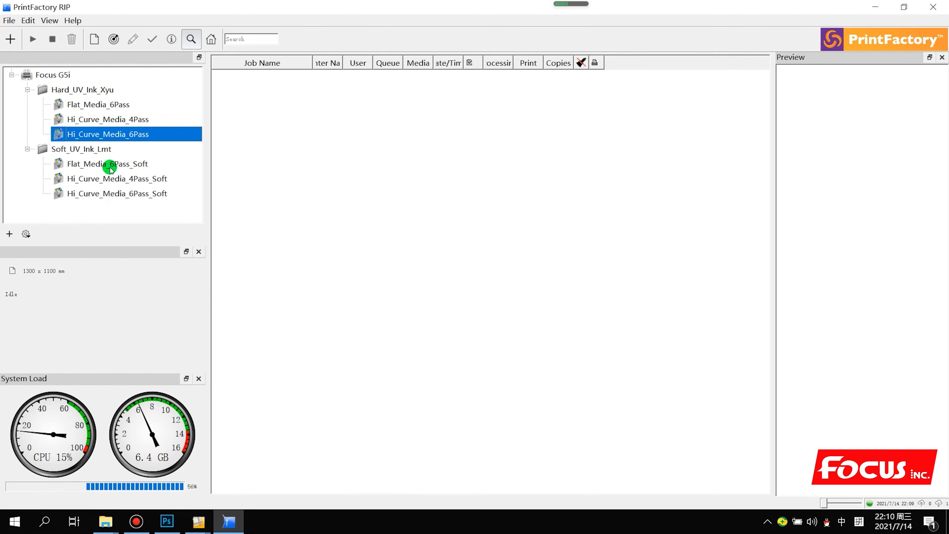
click(128, 120)
click(126, 107)
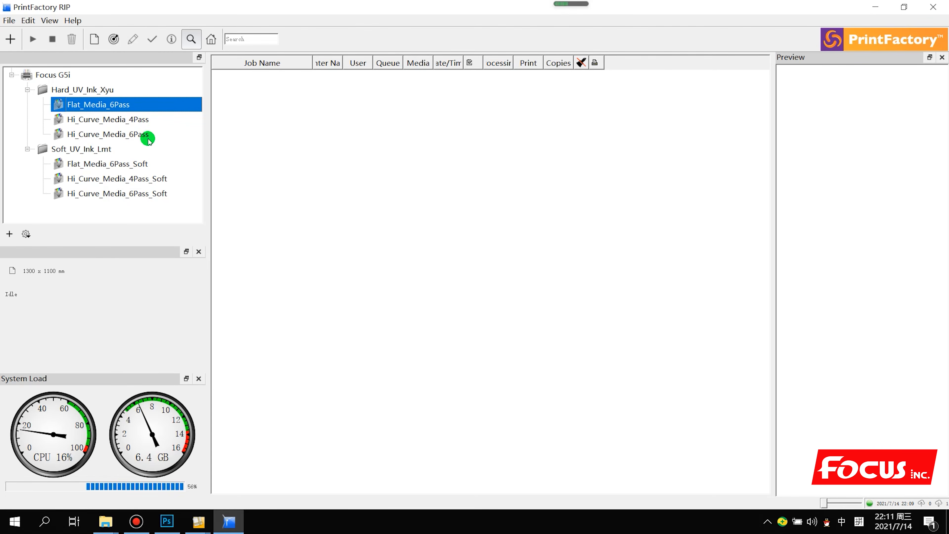
Choose Add Job on Hi_Curve_Media_6Pass under Hard_UV_Ink_Xyu to launch PrintFactory Layout
click(145, 134)
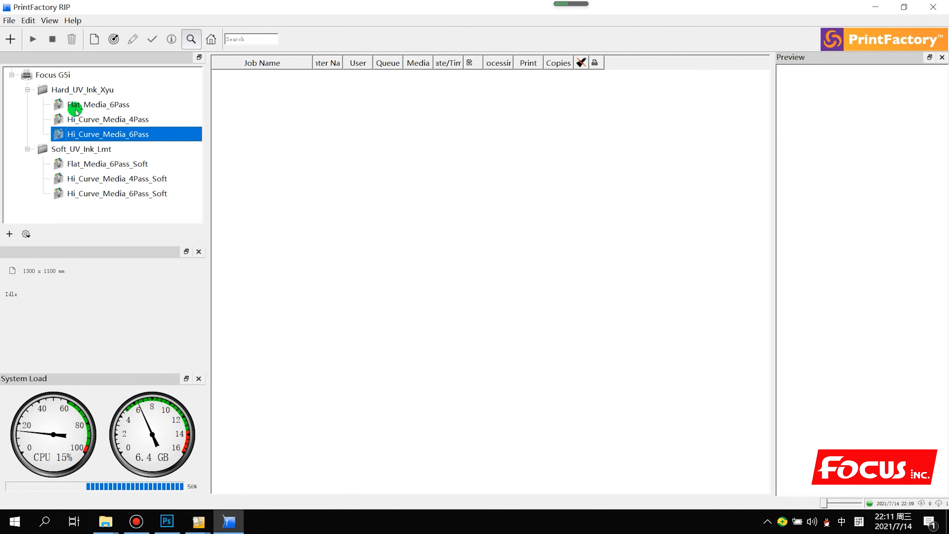
click(74, 89)
click(84, 133)
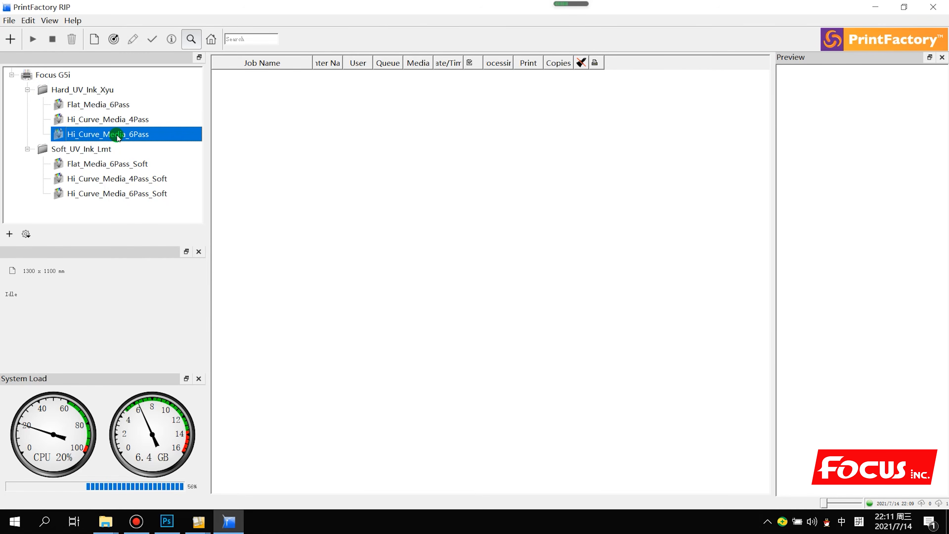
right_click(137, 135)
click(145, 141)
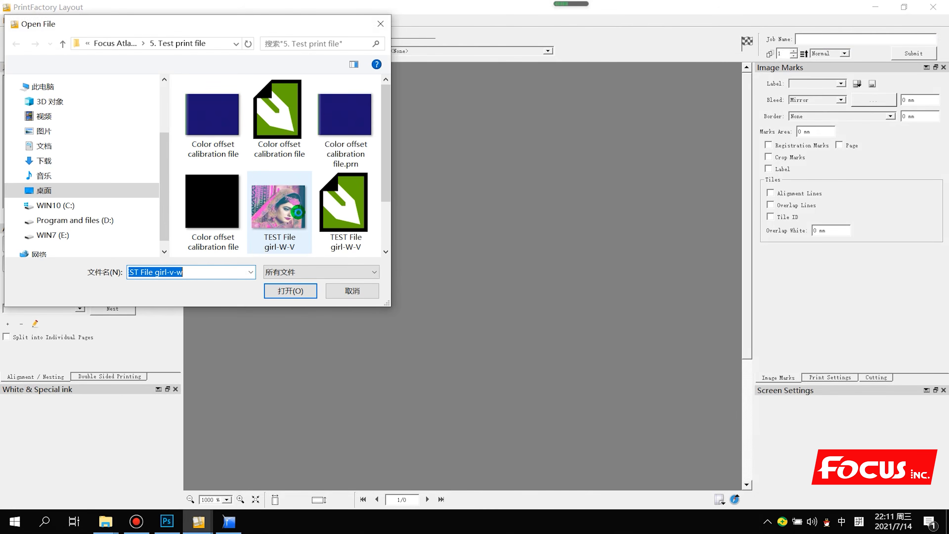
Select the TEST File girl-W-V TIF in the 5. Test print file folder and review its properties
scroll(265, 155, down, 3)
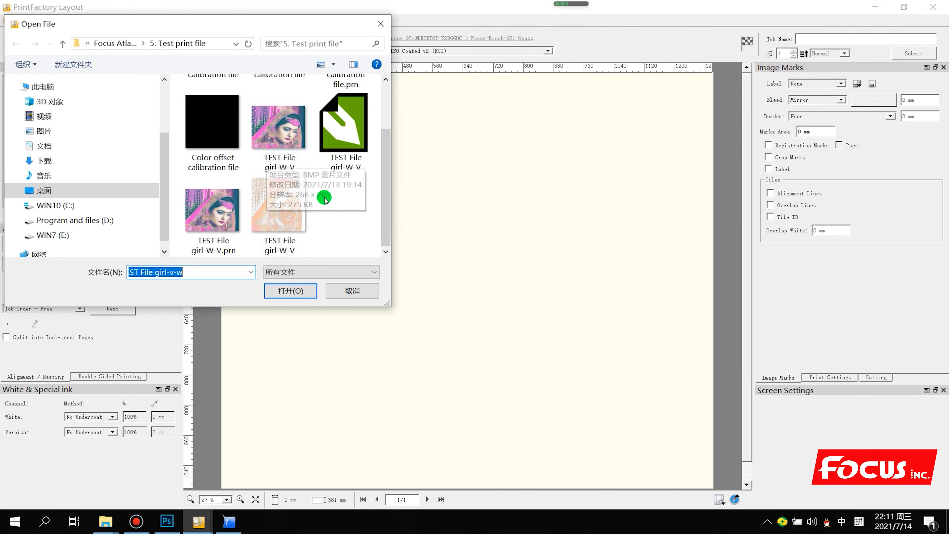
click(330, 220)
click(289, 219)
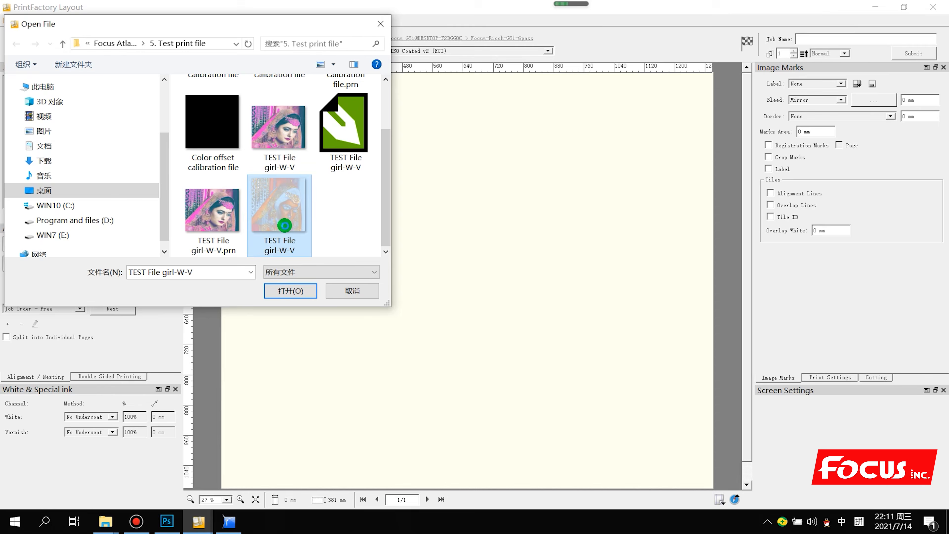
right_click(290, 255)
mouse_move(306, 522)
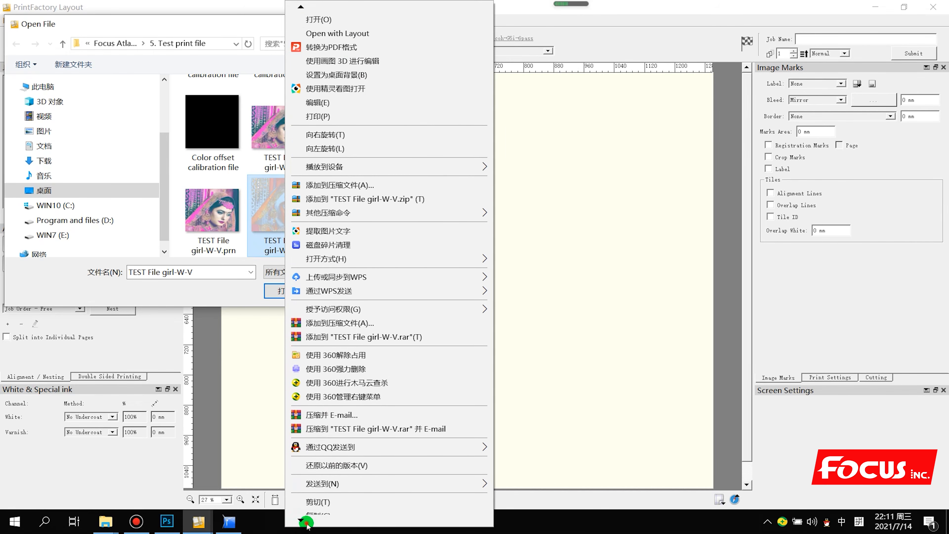
click(316, 496)
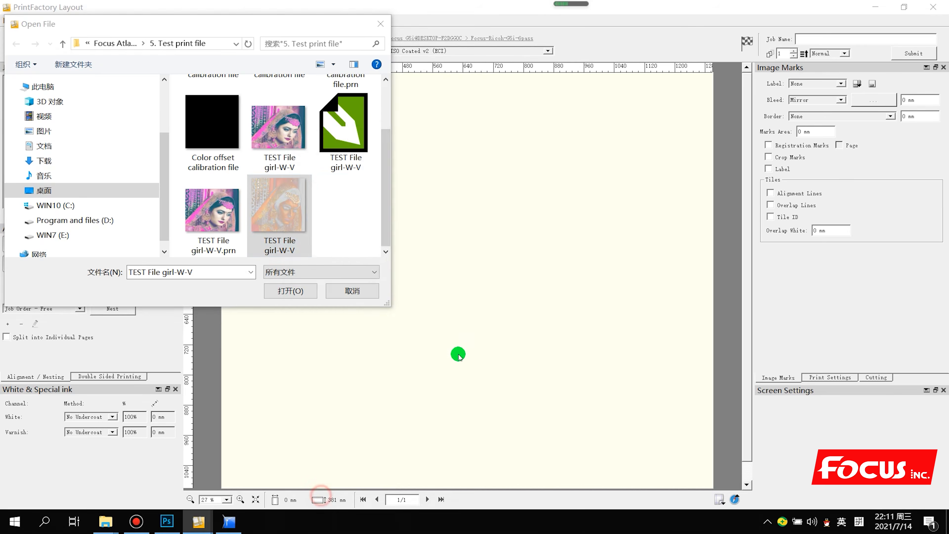
click(544, 134)
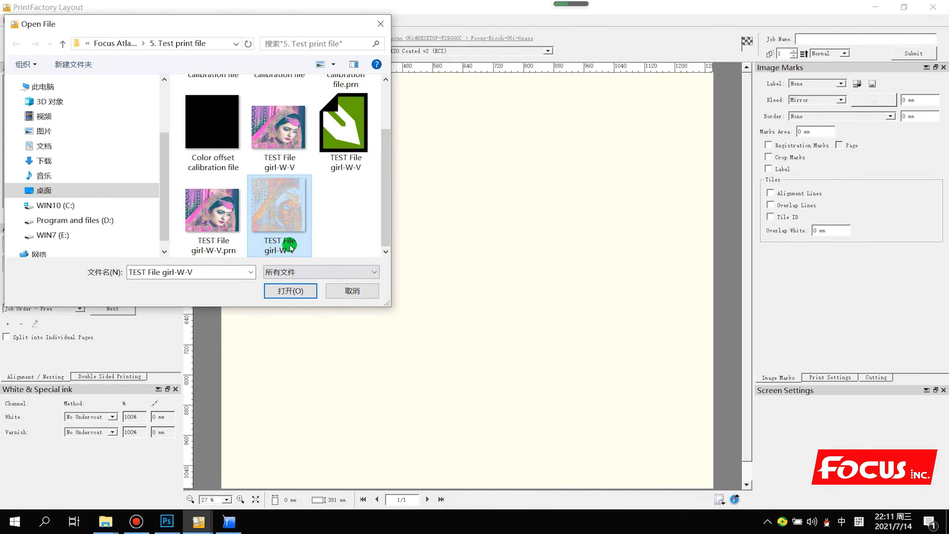
mouse_move(310, 245)
click(193, 457)
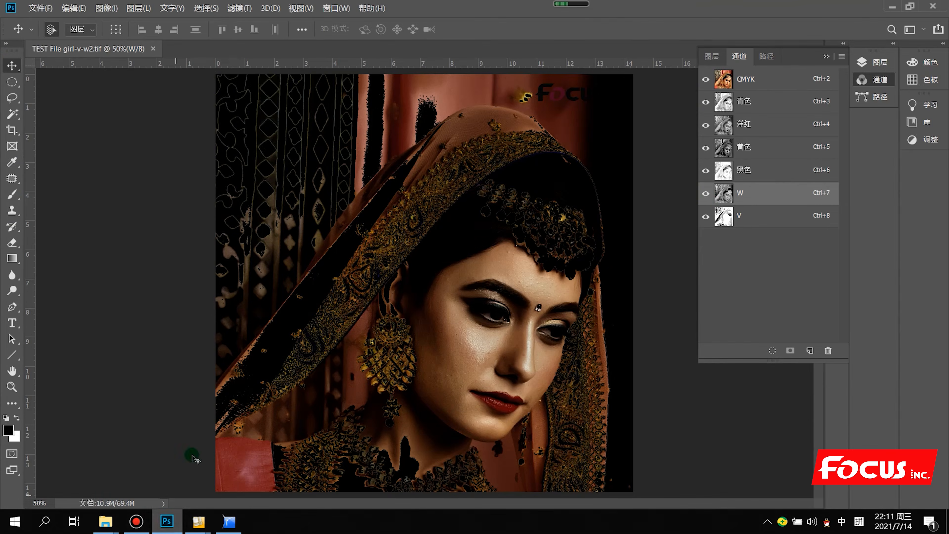
click(705, 193)
click(705, 216)
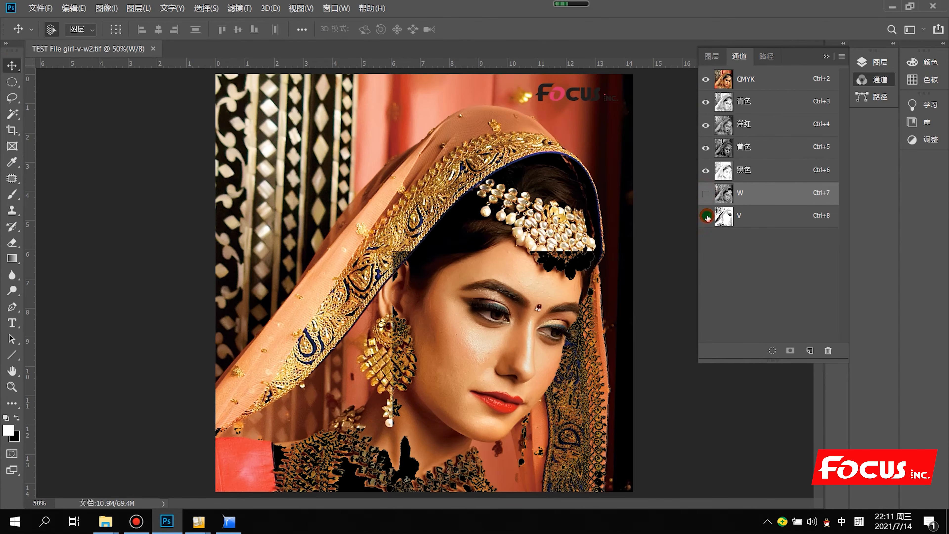
click(705, 193)
click(706, 216)
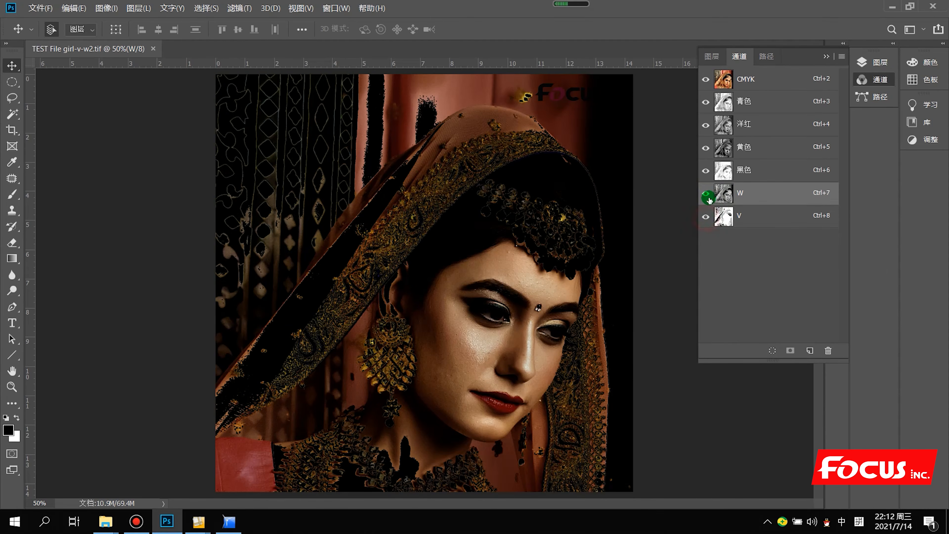
click(708, 196)
click(705, 216)
click(705, 194)
click(705, 218)
click(705, 195)
click(706, 194)
click(705, 216)
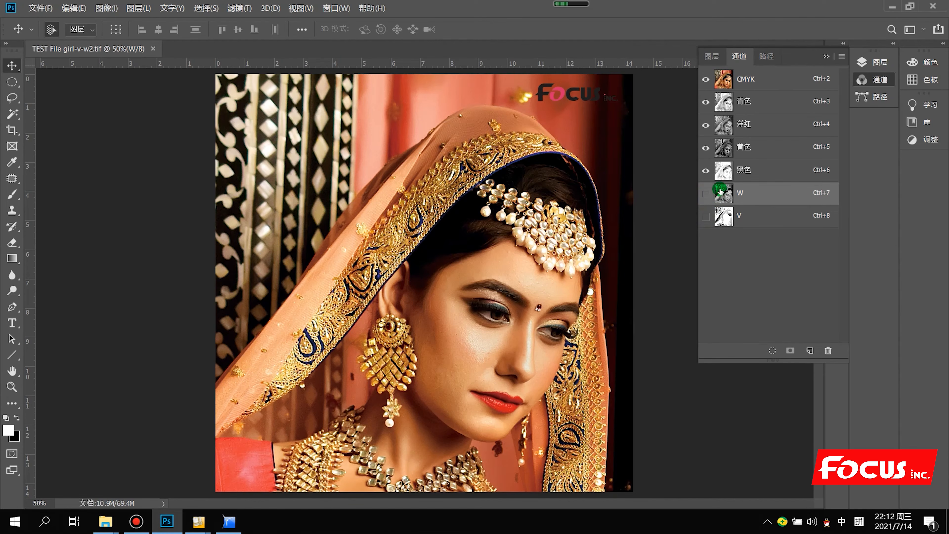
click(704, 193)
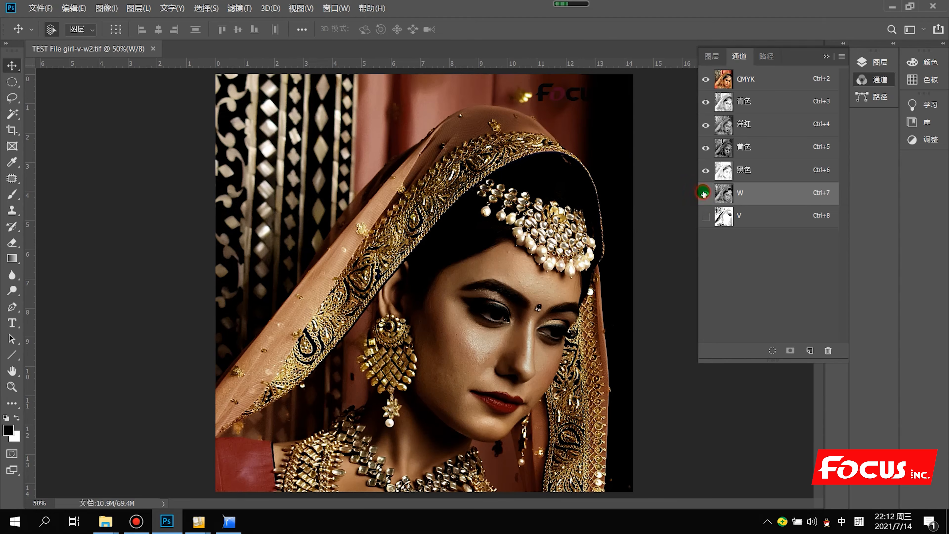
click(706, 216)
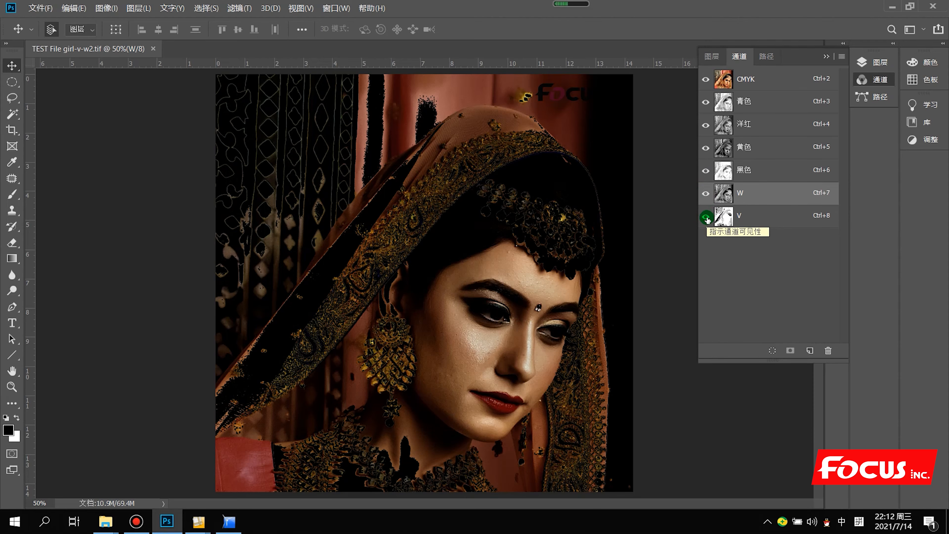
click(706, 217)
click(705, 79)
click(705, 193)
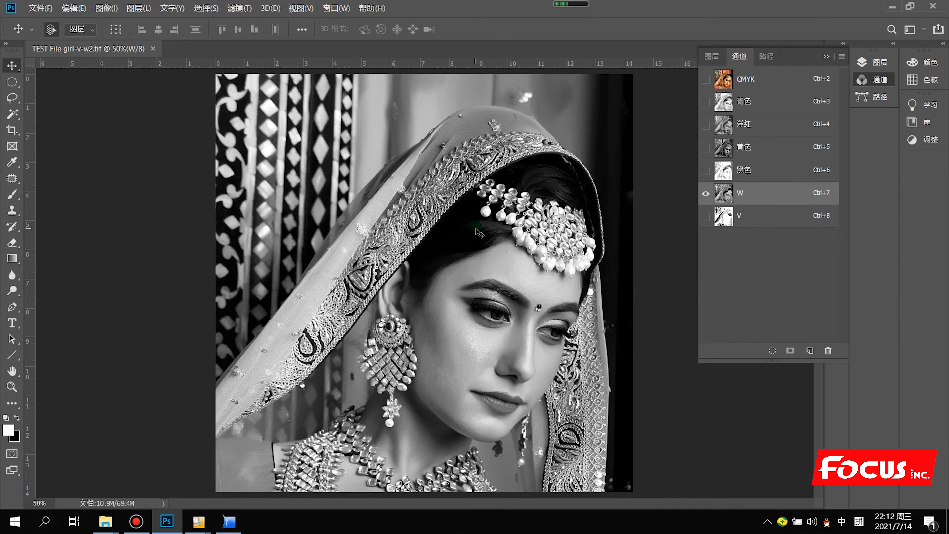
click(705, 216)
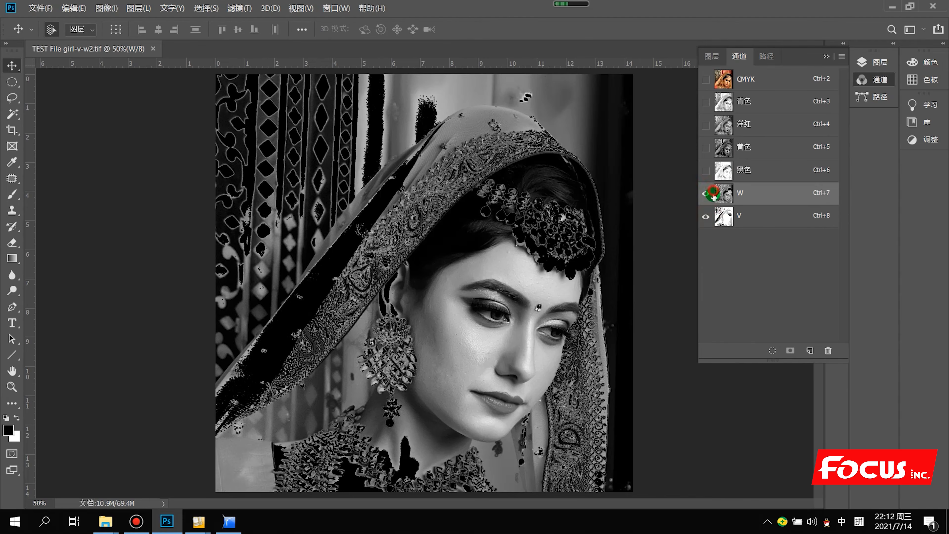
click(706, 193)
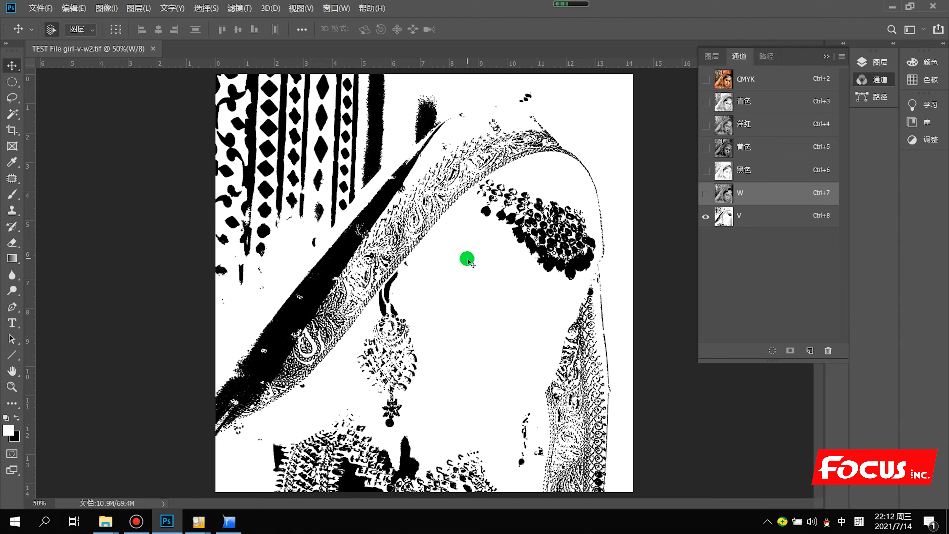
click(706, 193)
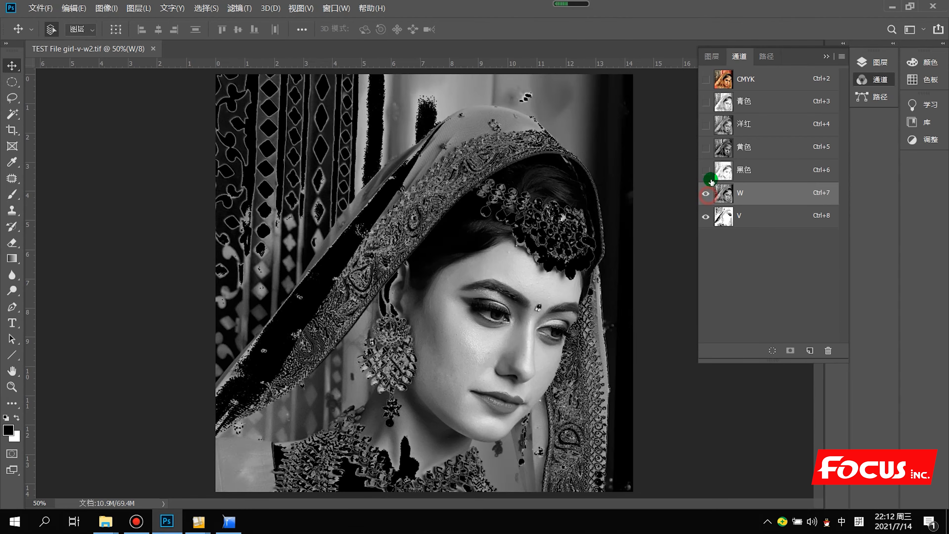
click(706, 80)
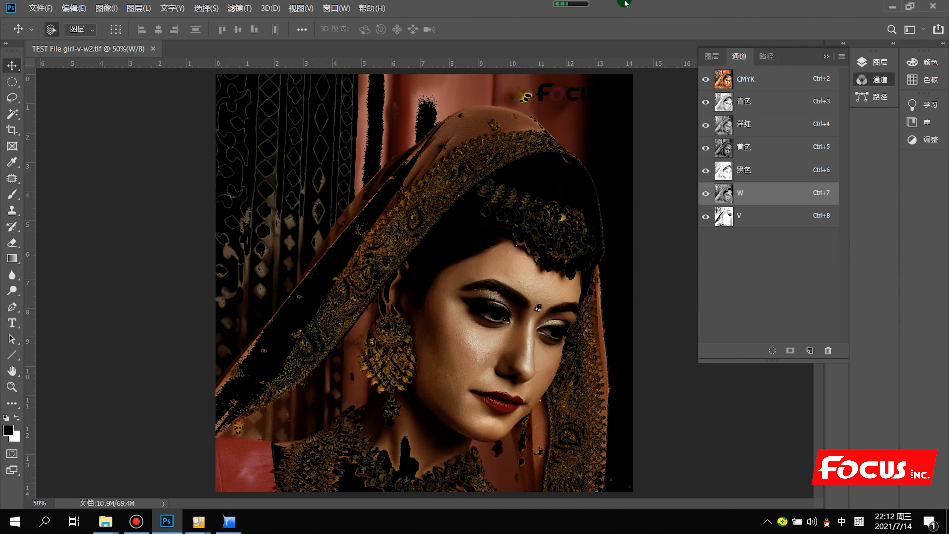
click(892, 7)
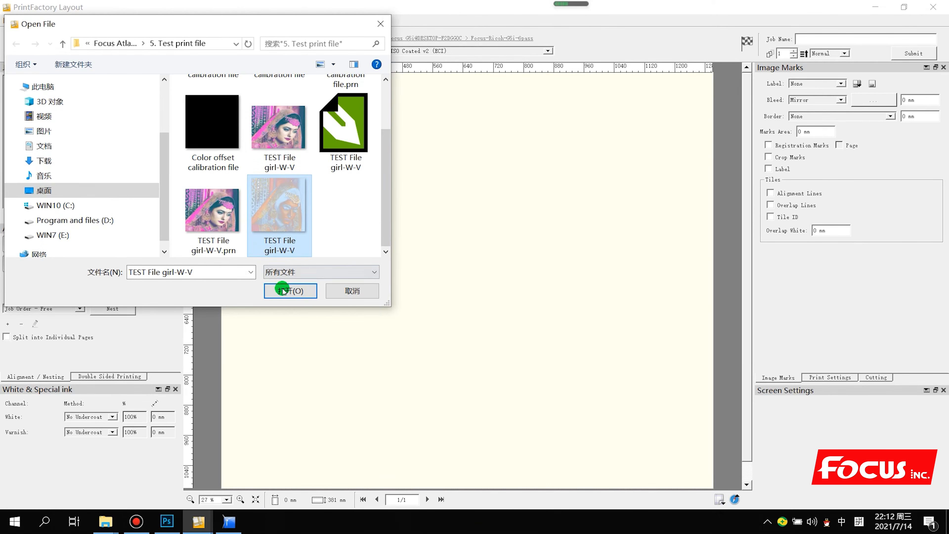
Open TEST File girl-W-V into the layout and select the placed image
click(282, 291)
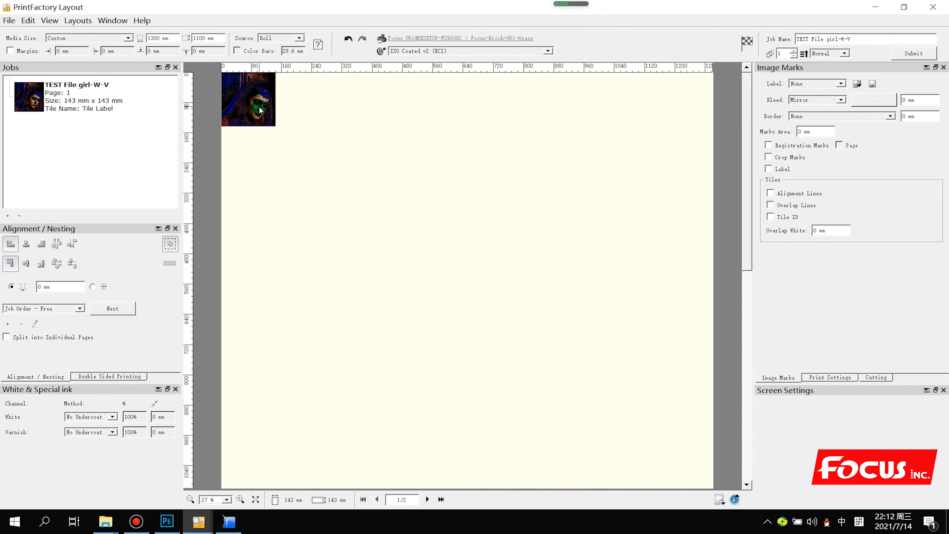
click(248, 103)
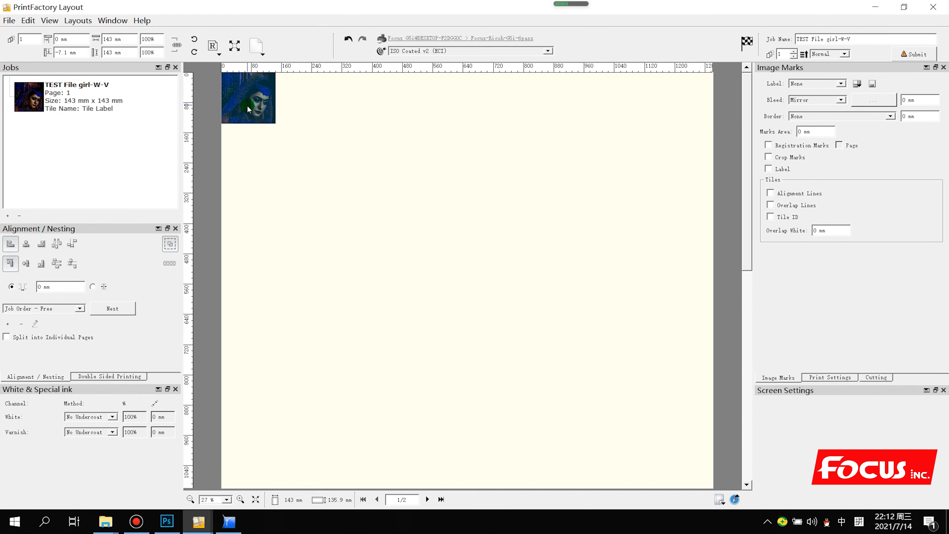
drag(250, 107, 281, 135)
Position the girl image at X 0 mm and Y 0 mm on the sheet
click(70, 41)
drag(69, 39, 33, 39)
text(0)
click(65, 49)
double_click(65, 49)
text(0)
click(113, 40)
drag(115, 38, 57, 47)
click(338, 132)
click(243, 112)
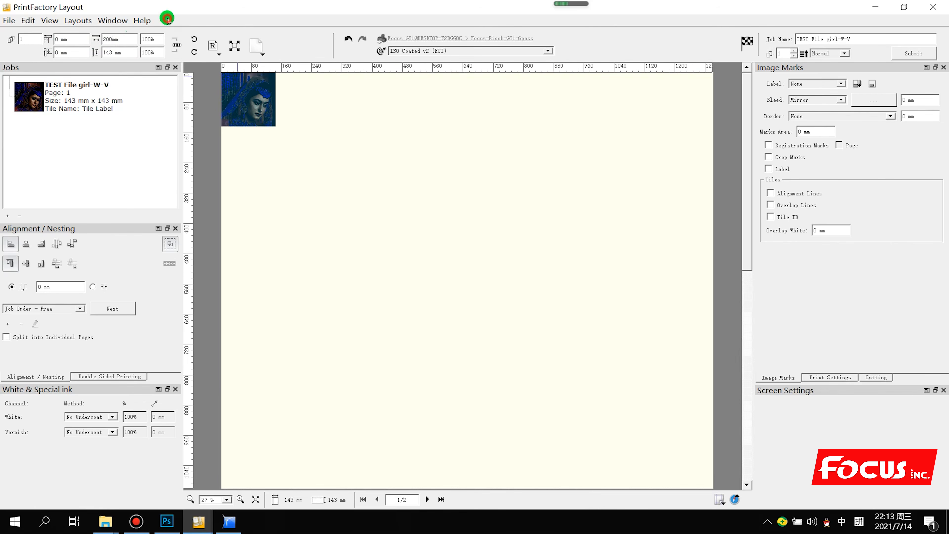
Apply the 200 mm image size and review the available White ink methods
click(303, 123)
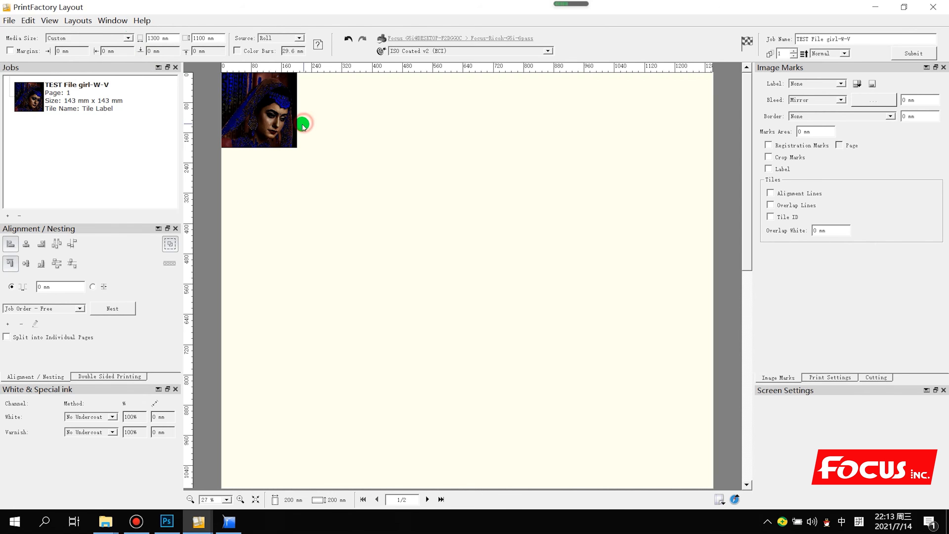
click(350, 133)
click(269, 123)
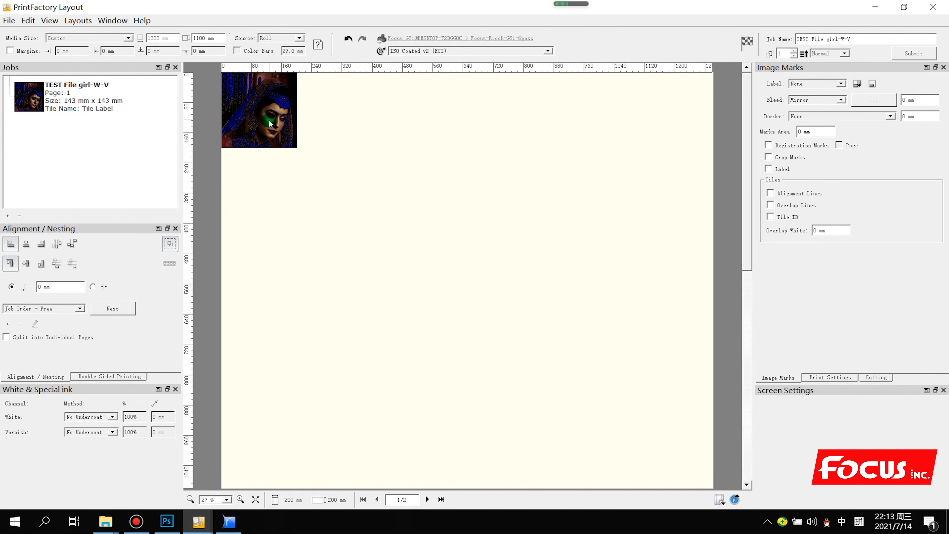
click(100, 416)
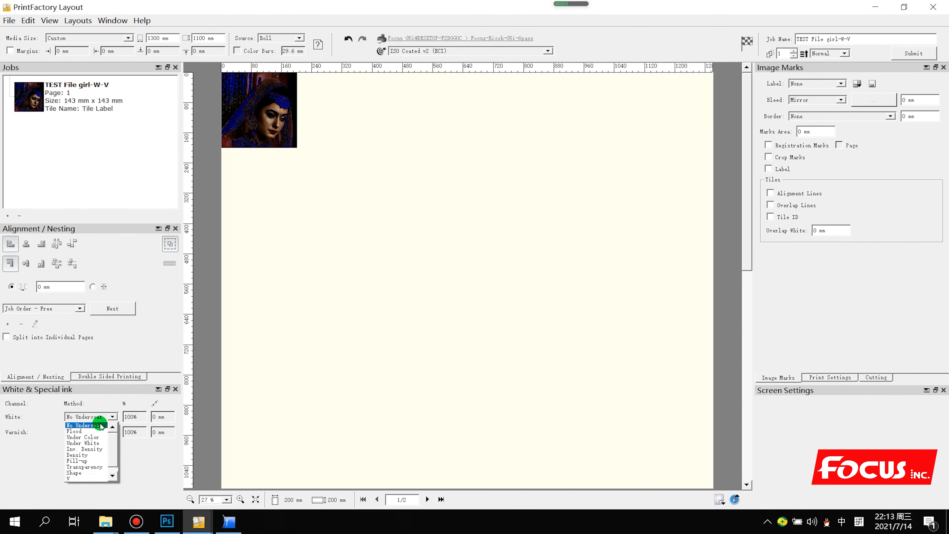
click(99, 425)
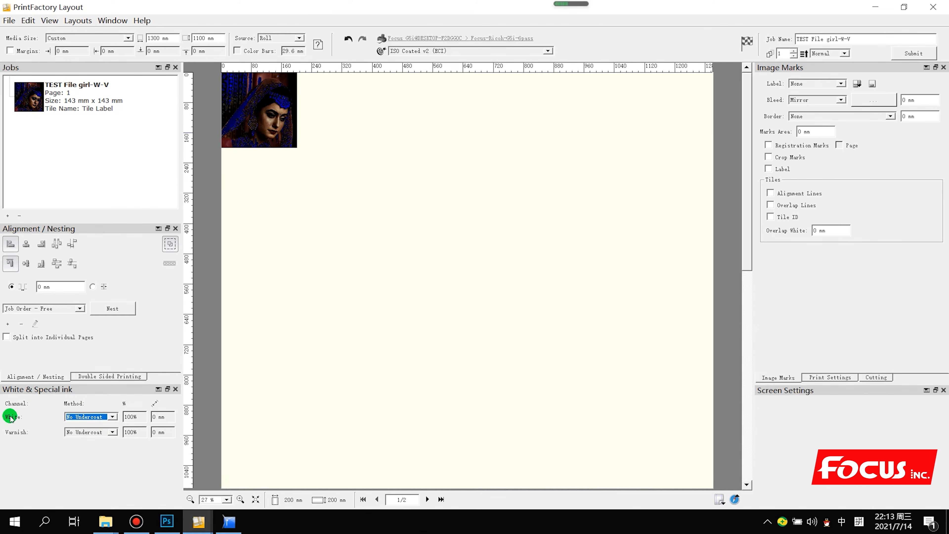
click(102, 416)
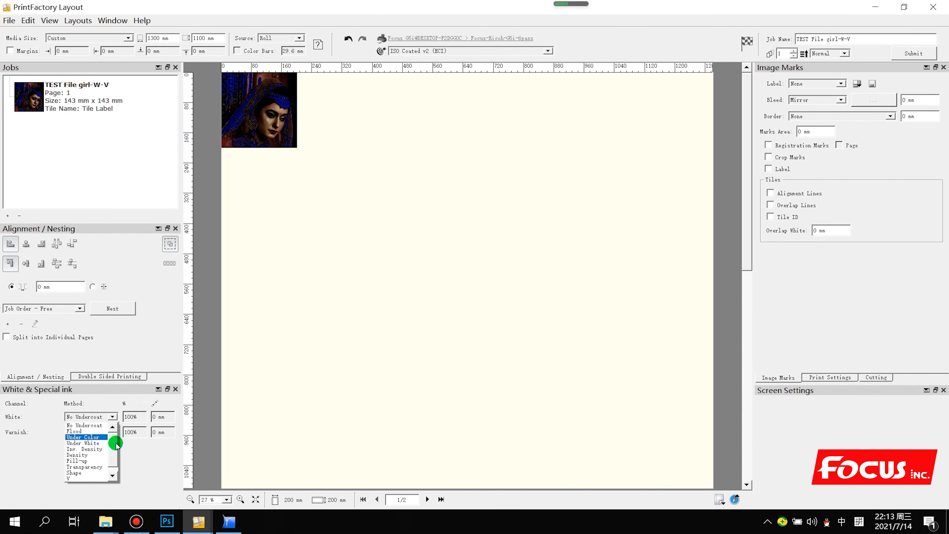
scroll(102, 460, down, 1)
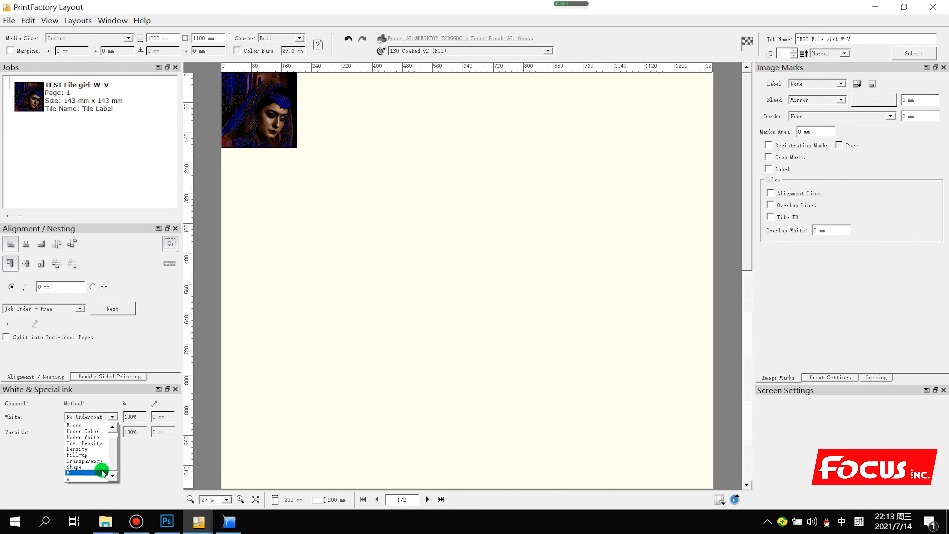
click(167, 524)
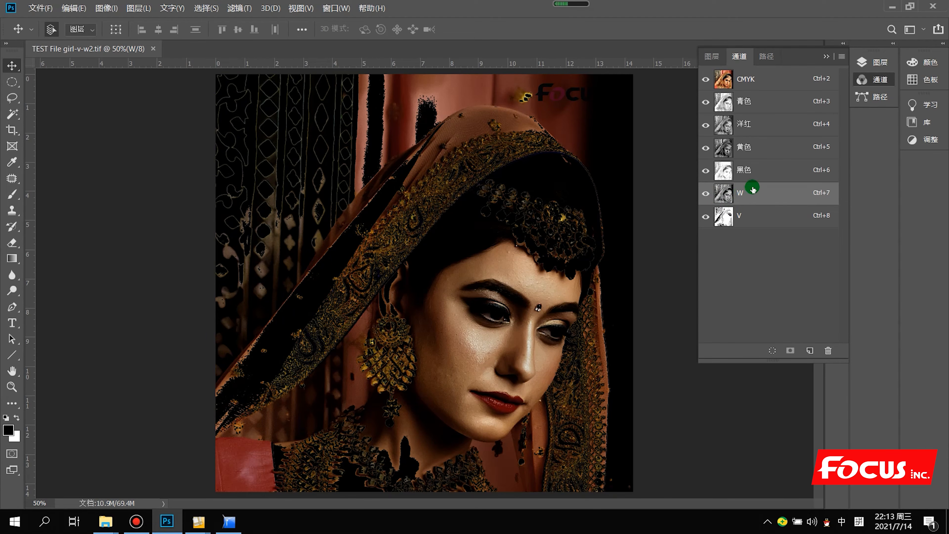
click(892, 7)
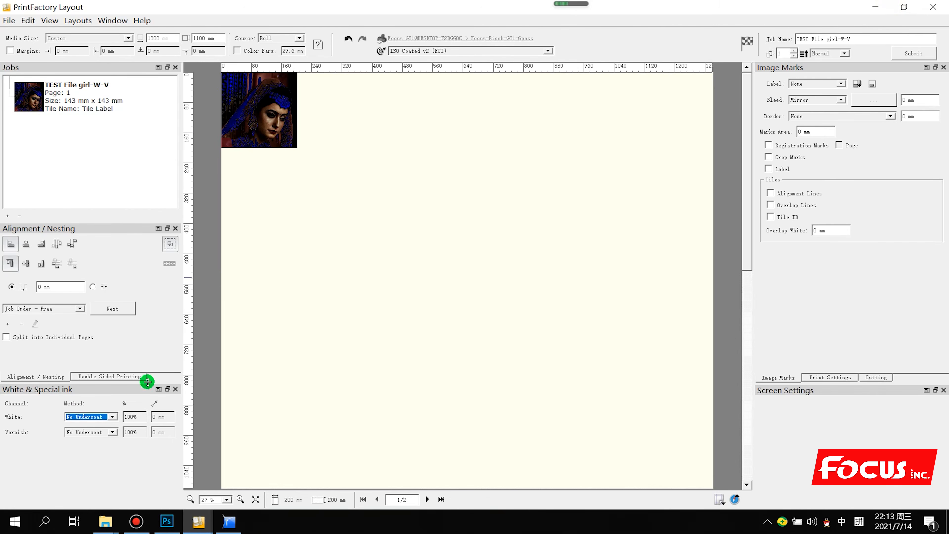
Set the White method to the W channel and the Varnish method to V
click(91, 416)
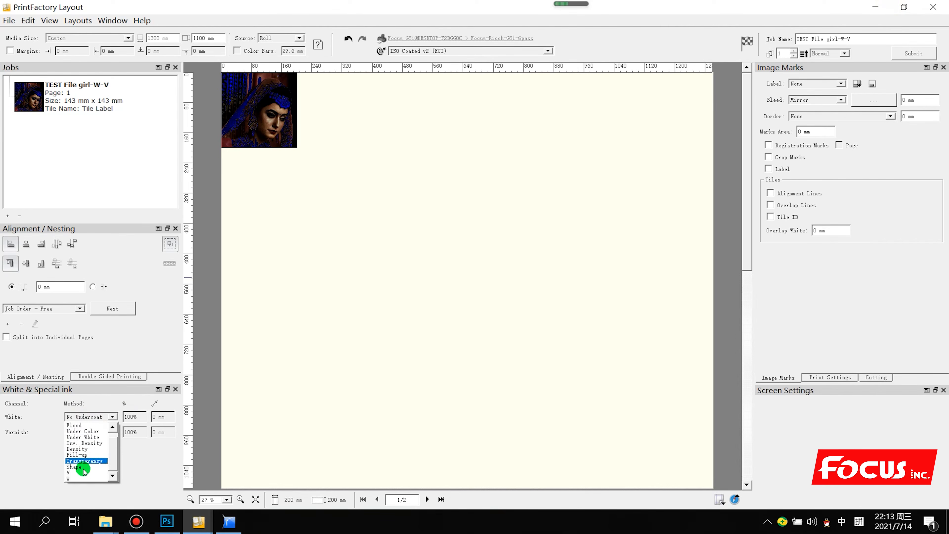
click(77, 477)
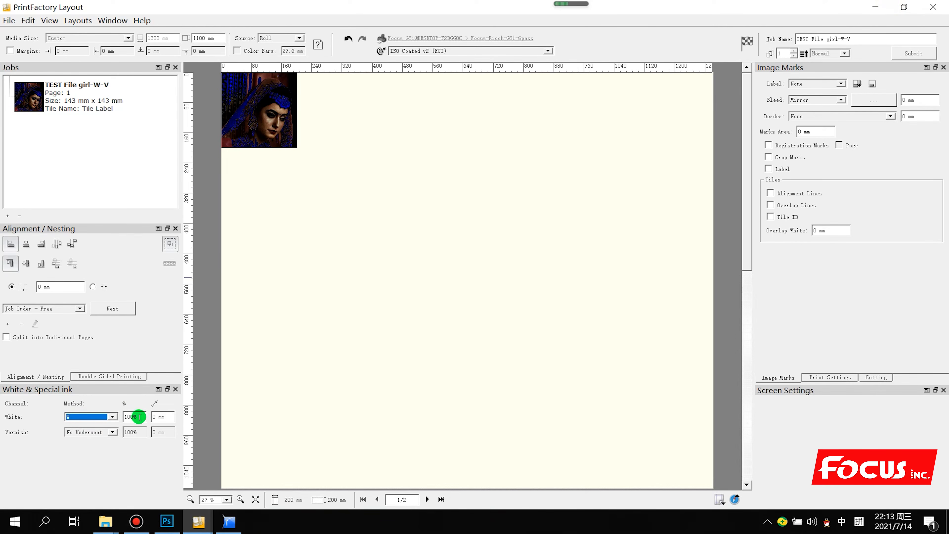
click(89, 432)
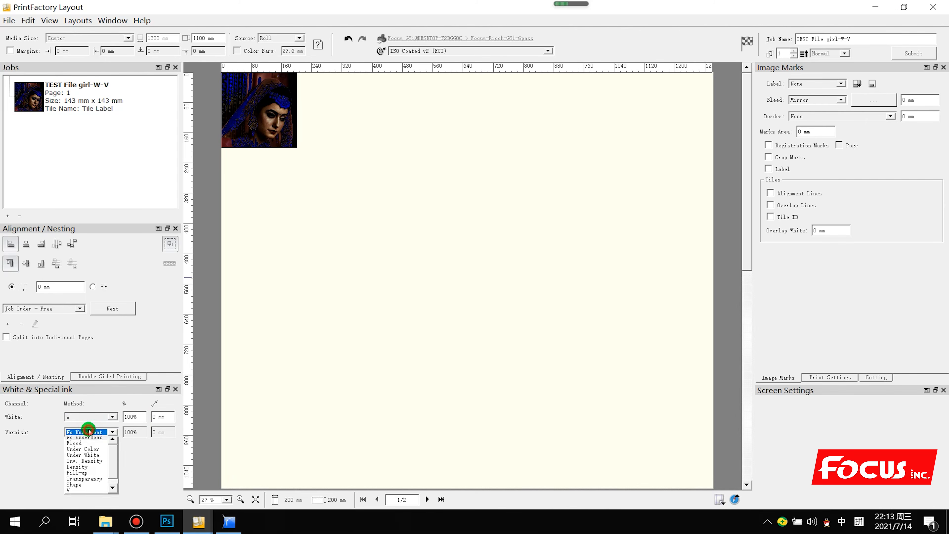
click(81, 488)
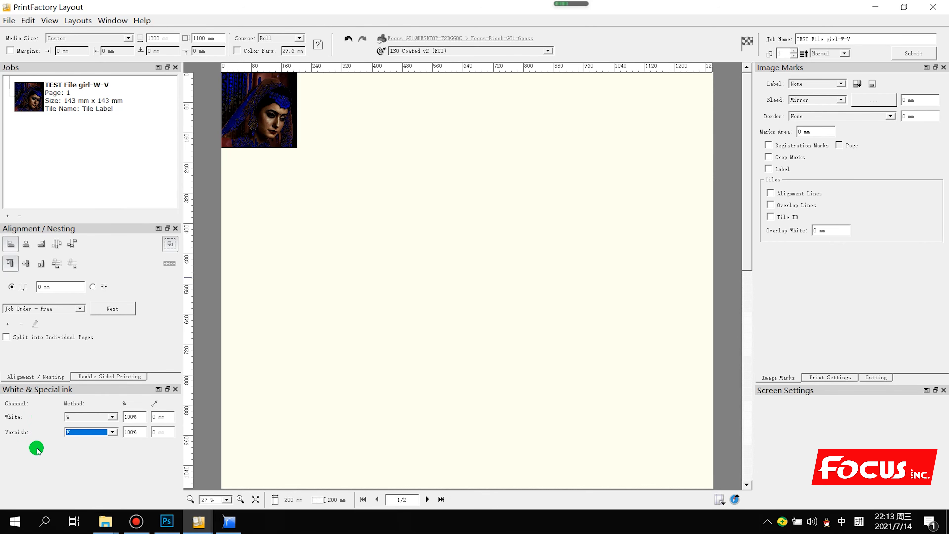
click(168, 523)
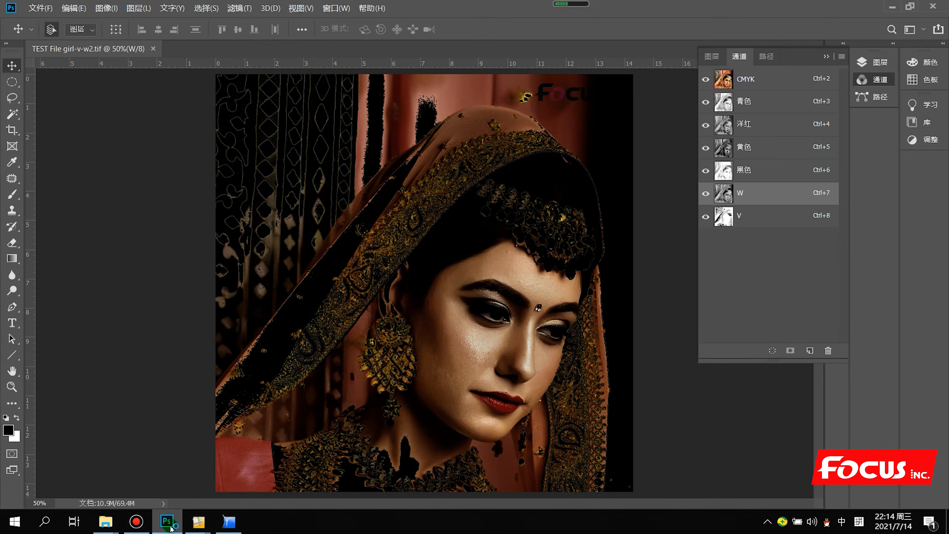
click(704, 220)
click(705, 194)
click(704, 221)
click(705, 193)
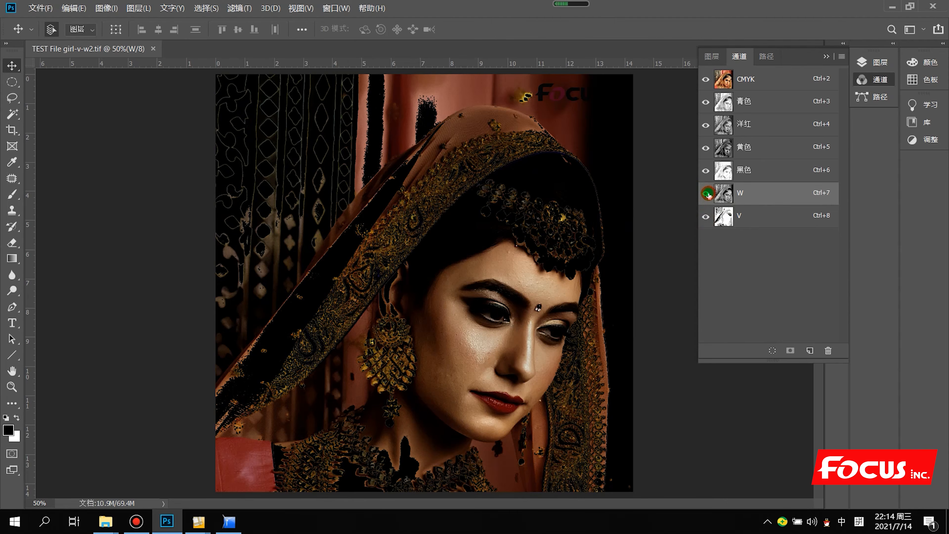
click(891, 7)
click(86, 416)
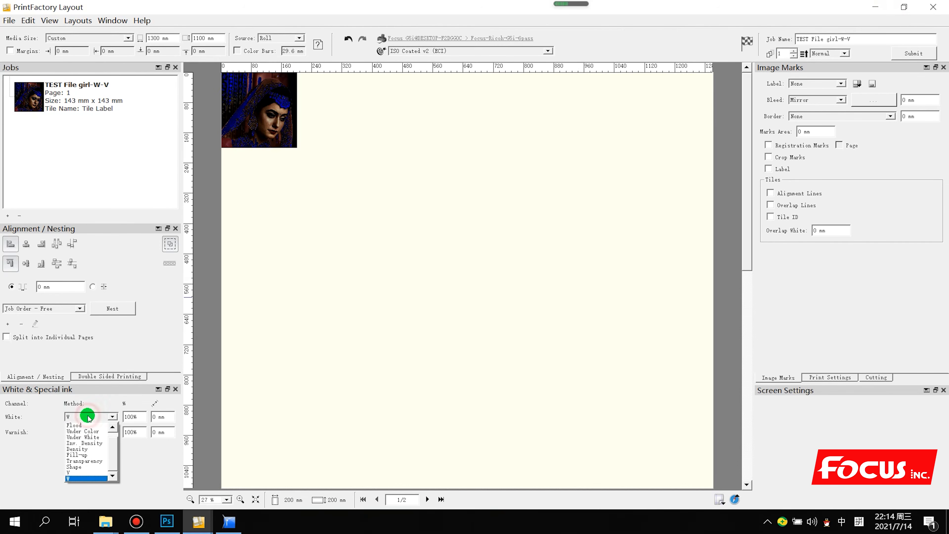
click(87, 431)
click(85, 416)
click(89, 436)
click(89, 416)
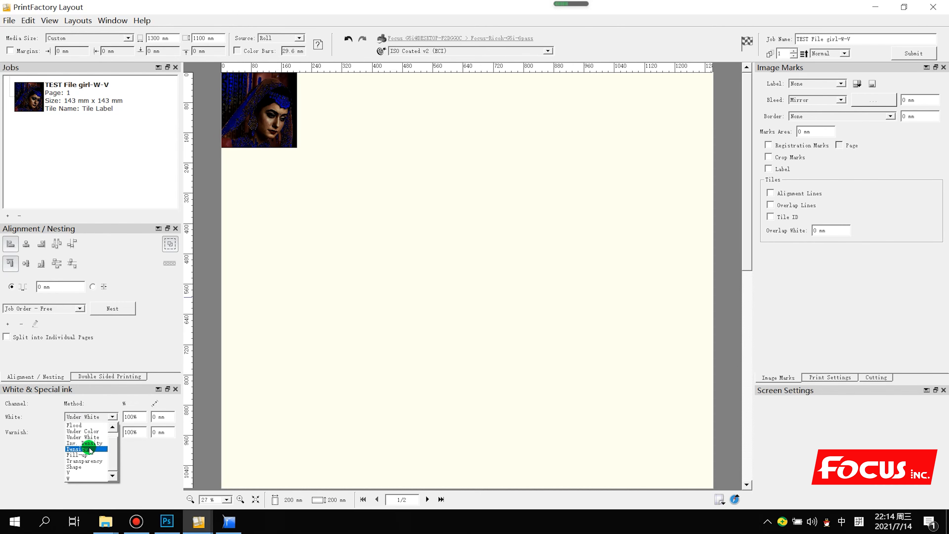
click(89, 443)
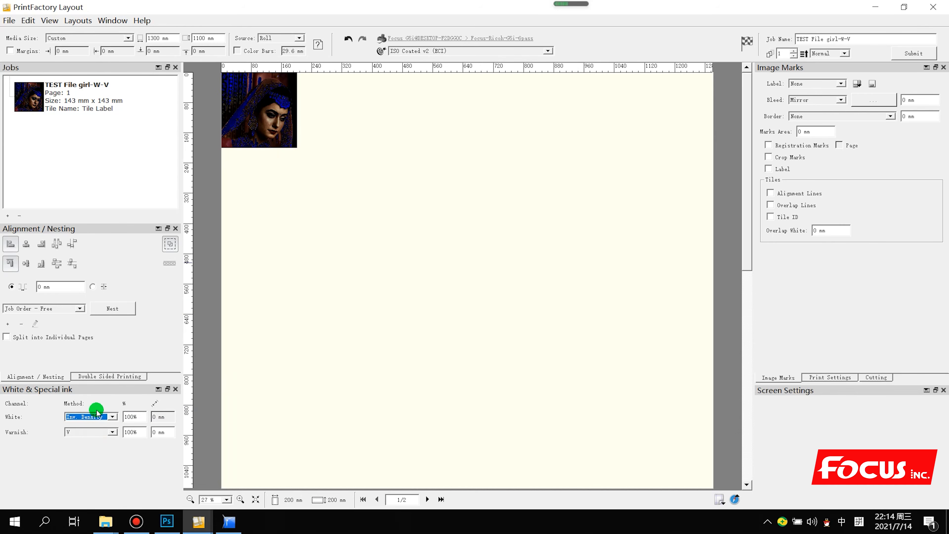
click(94, 418)
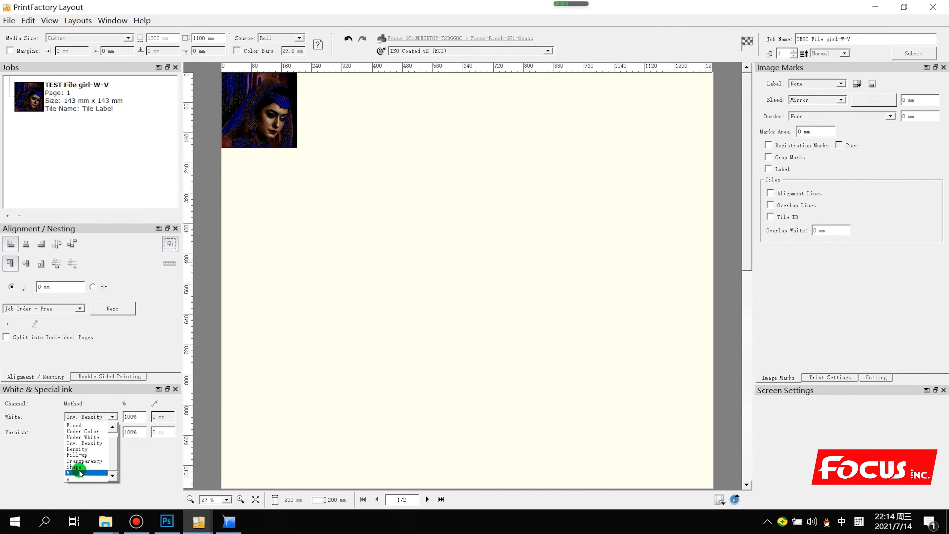
click(87, 433)
click(75, 416)
click(78, 477)
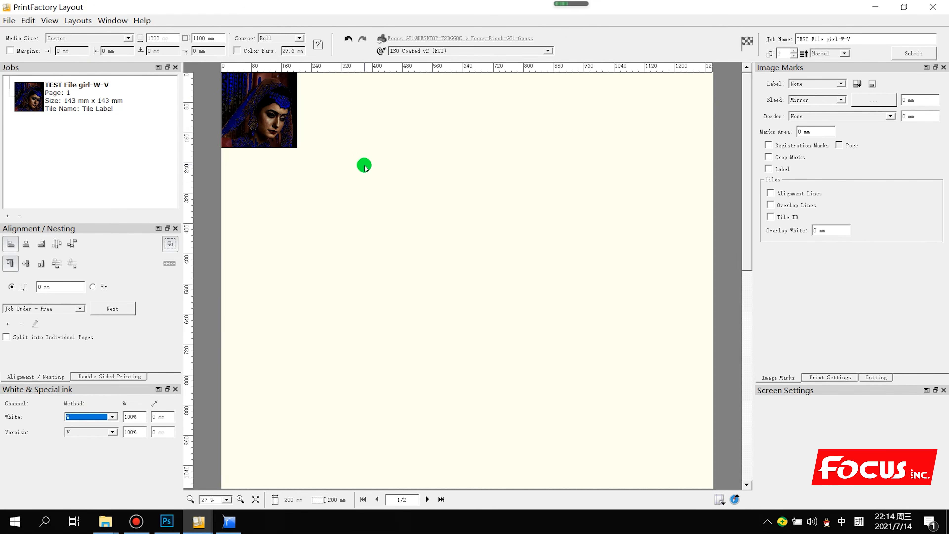
click(172, 526)
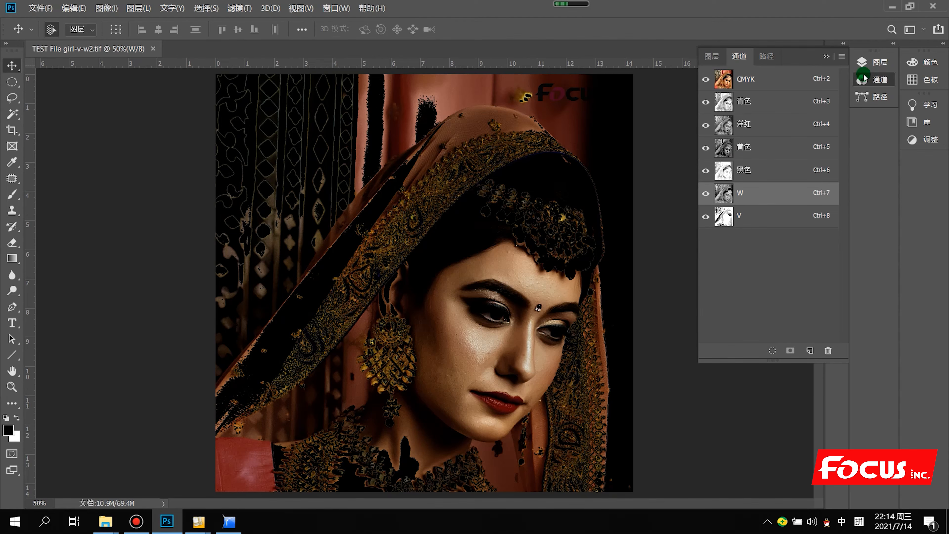
click(892, 7)
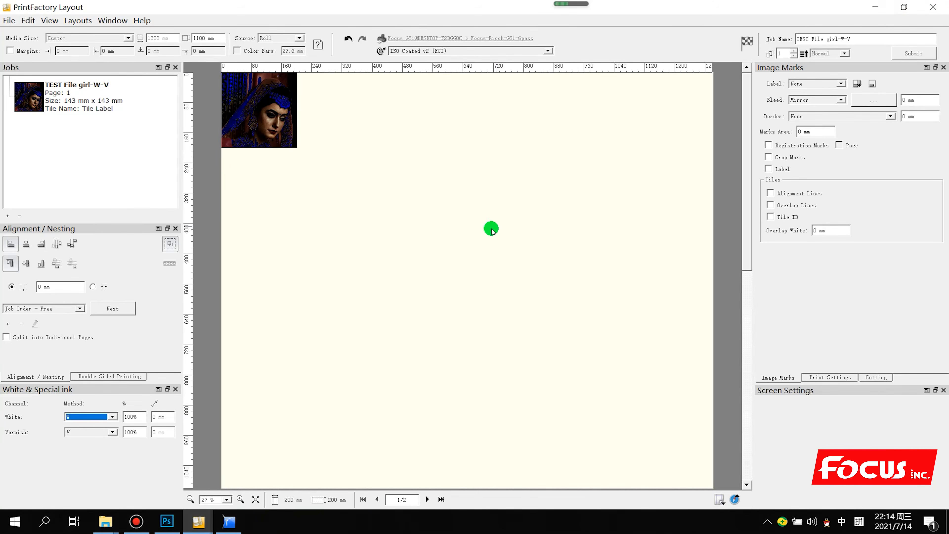
click(282, 123)
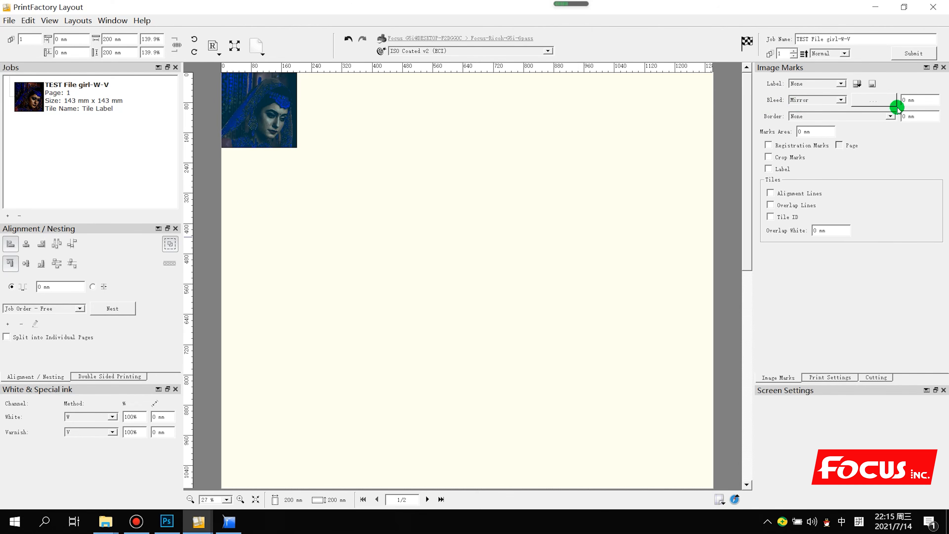
Set 0.1 mm bleed and border, submit the job, and switch to PrintFactory RIP
click(903, 100)
click(910, 119)
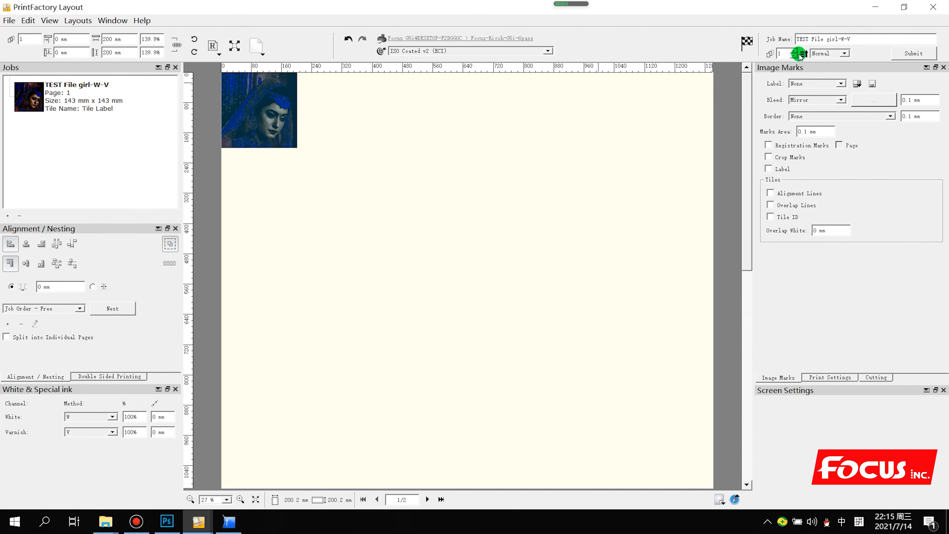
click(911, 56)
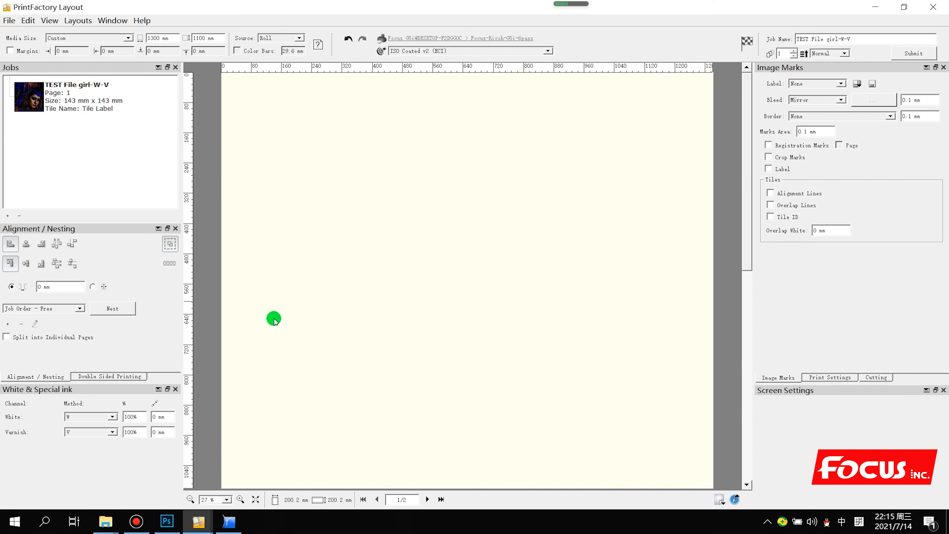
click(230, 524)
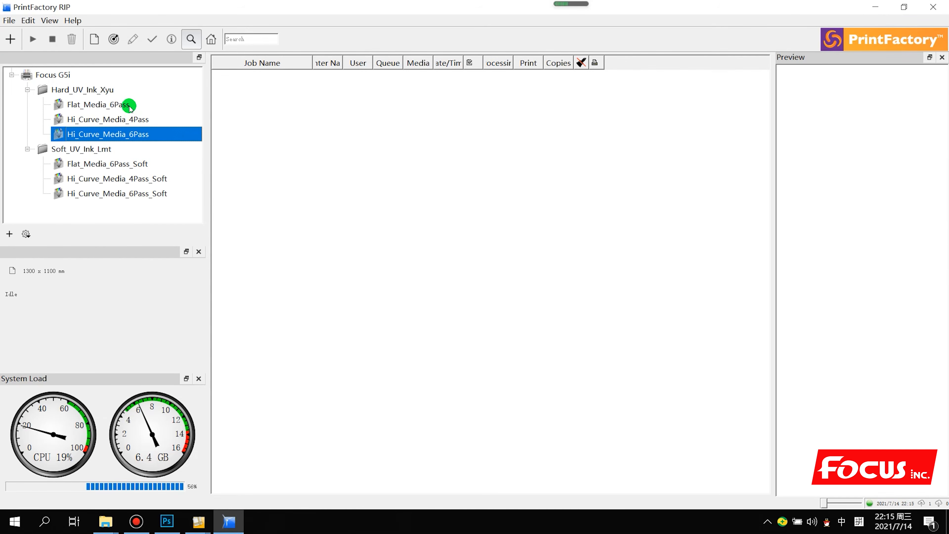
Show Hard_UV_Ink_Xyu jobs, widen the Processing column, and wait for TEST File girl-W-V to complete
click(129, 107)
click(114, 90)
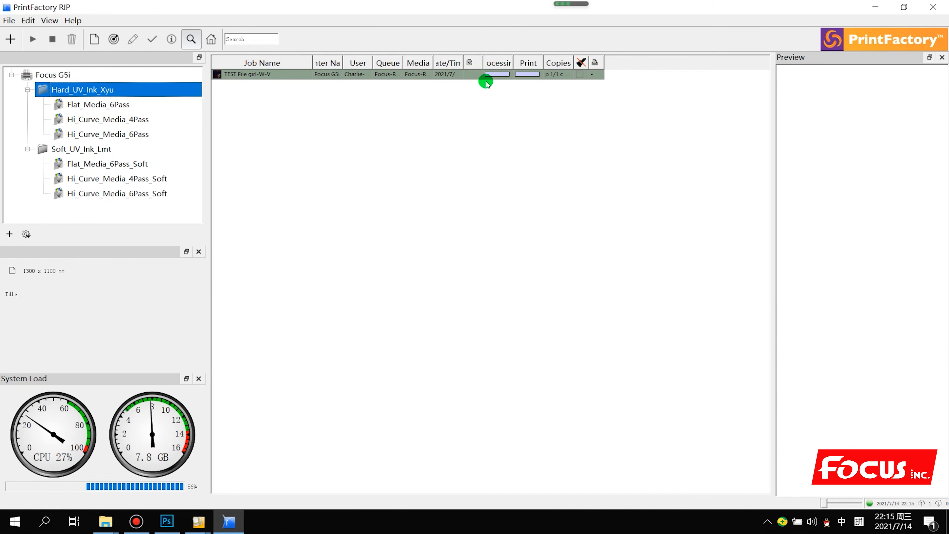
drag(515, 60, 628, 64)
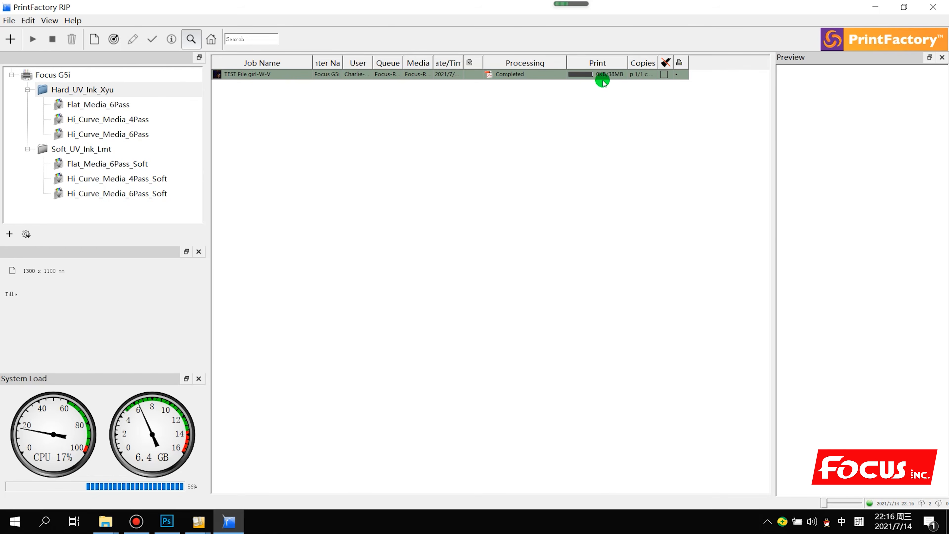
right_click(604, 78)
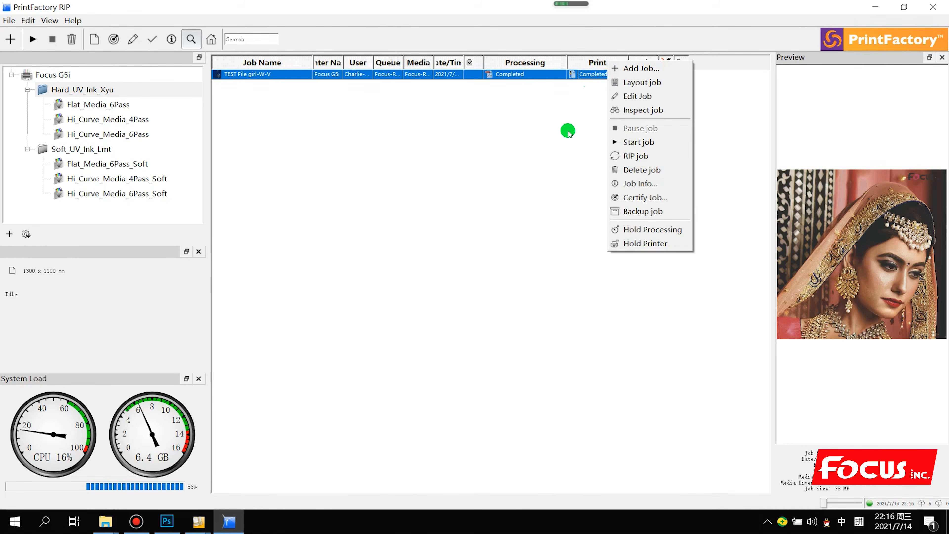
click(524, 185)
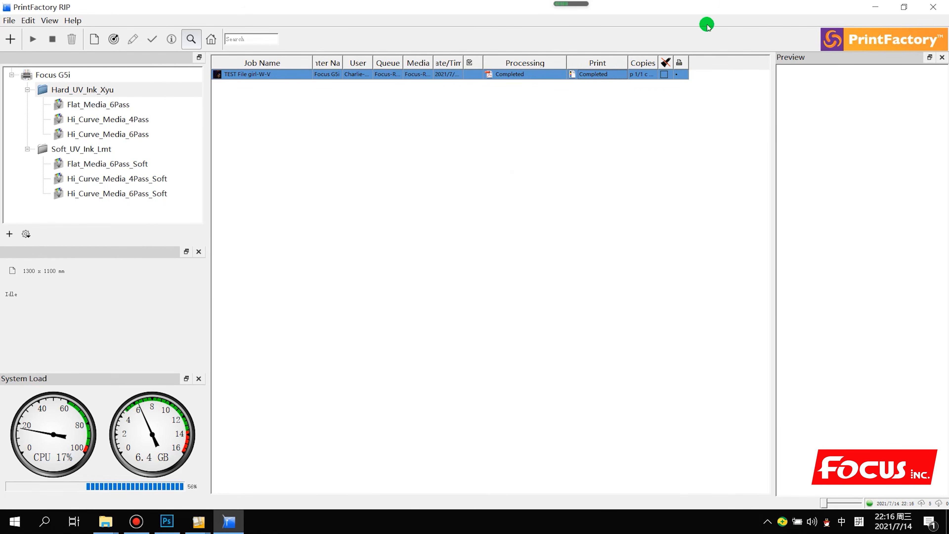
right_click(419, 75)
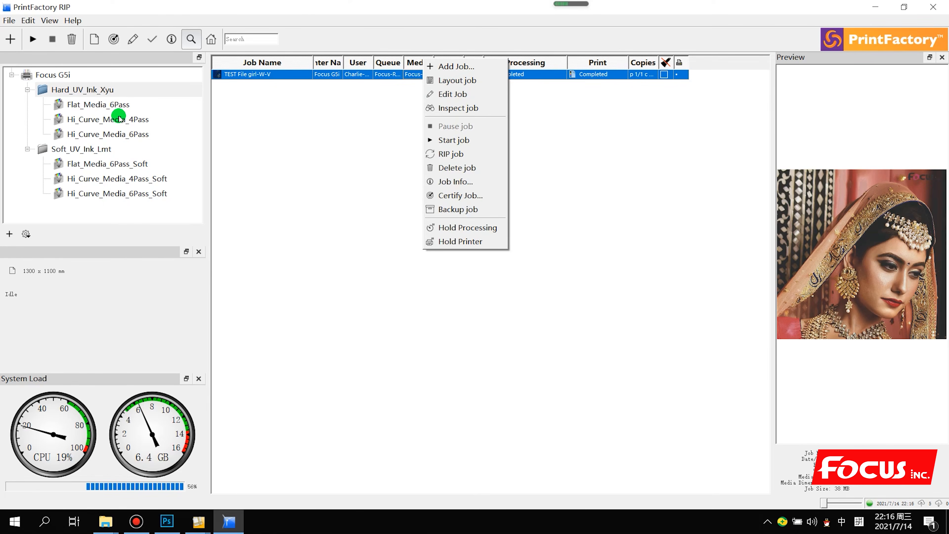
click(115, 91)
right_click(115, 91)
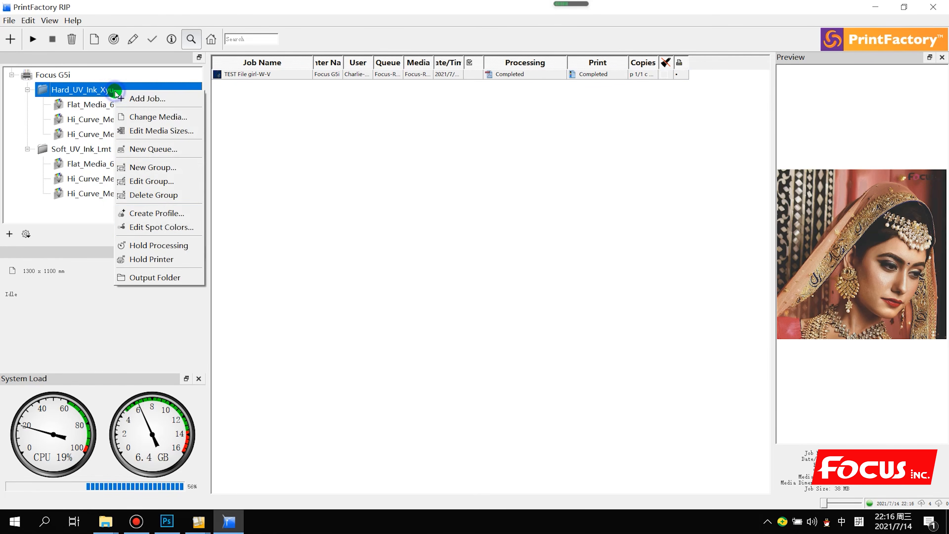
Open the output folder, verify the TEST File girl-W-V.prt output, then close the window
click(154, 277)
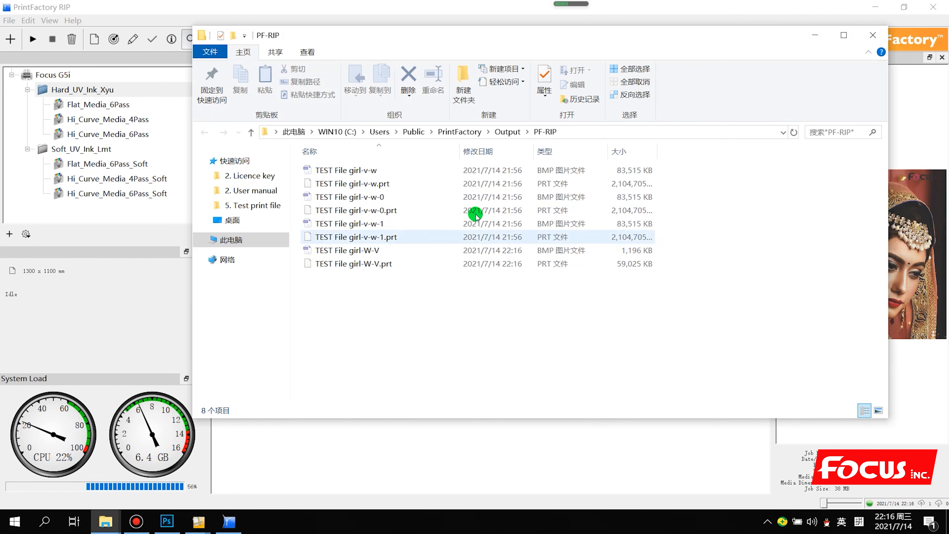
drag(402, 307, 388, 245)
drag(448, 43, 542, 104)
click(482, 356)
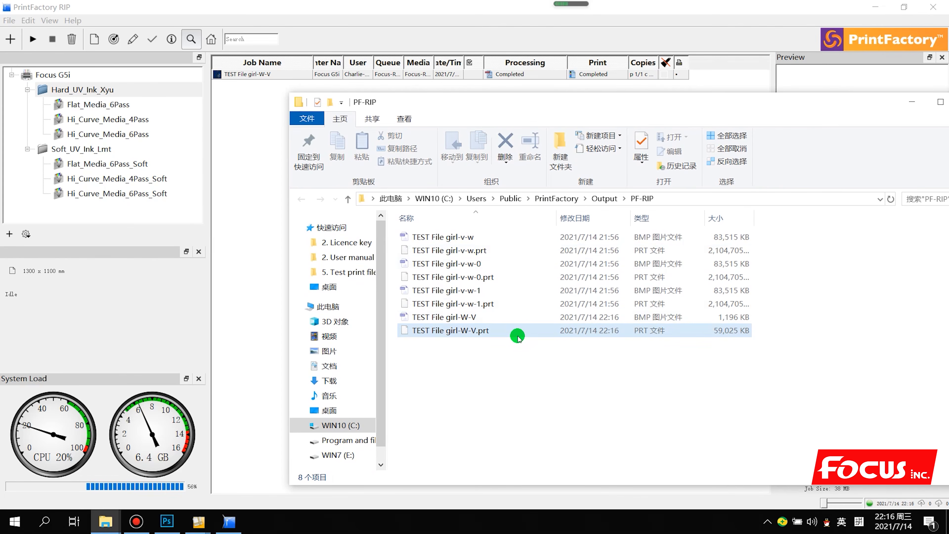
mouse_move(518, 337)
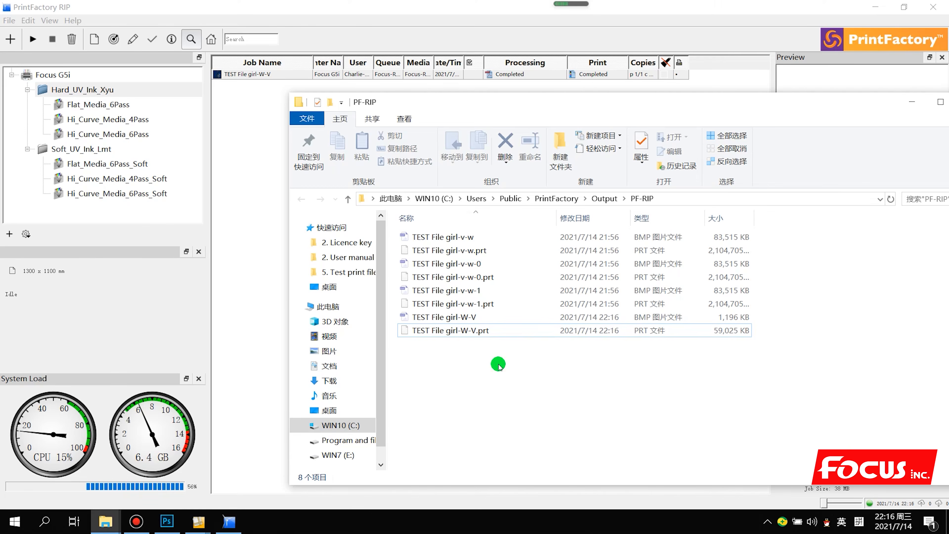
drag(706, 106, 475, 148)
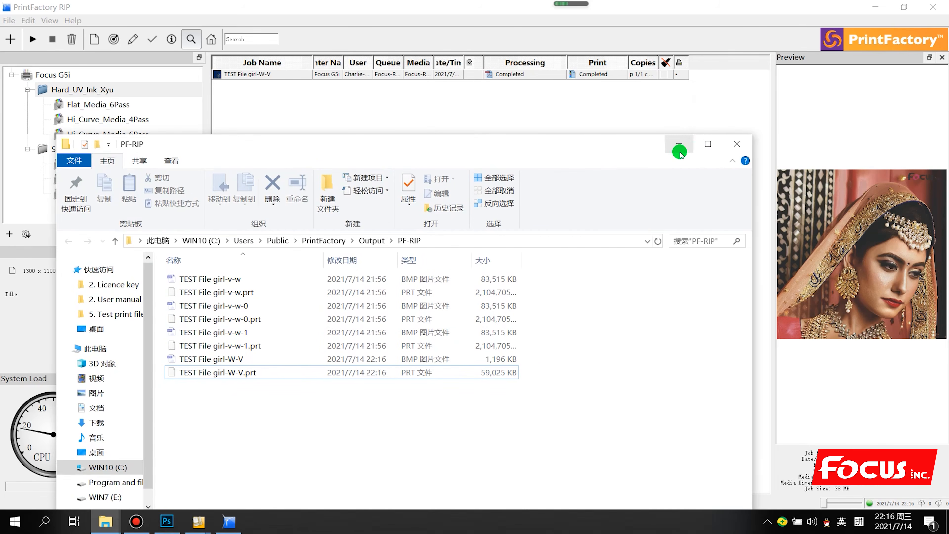
click(728, 145)
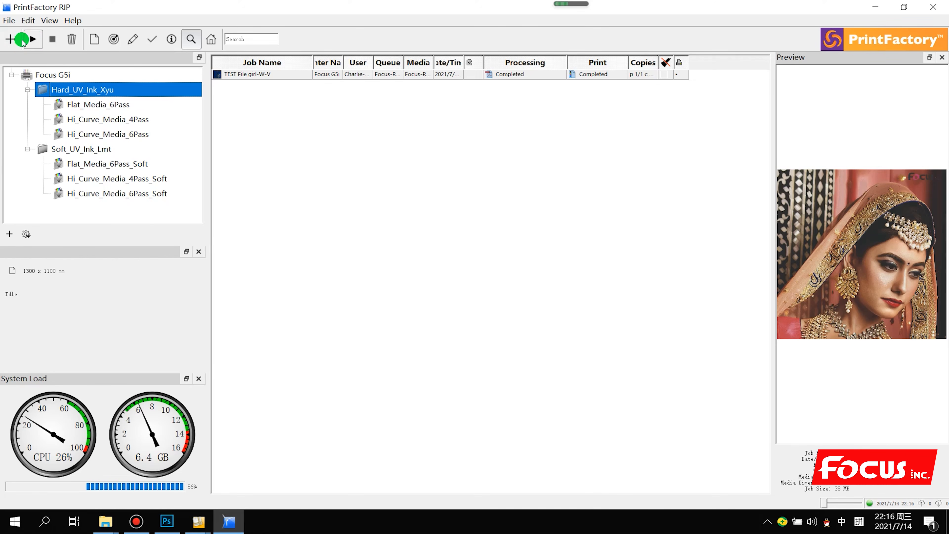
Add a new job and reopen TEST File girl-W-V into the layout
click(9, 39)
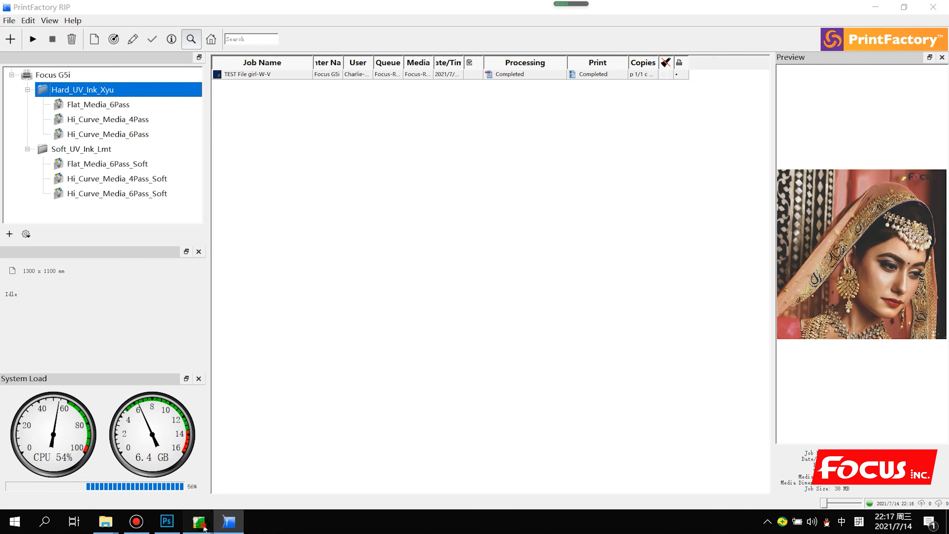
mouse_move(198, 522)
click(456, 470)
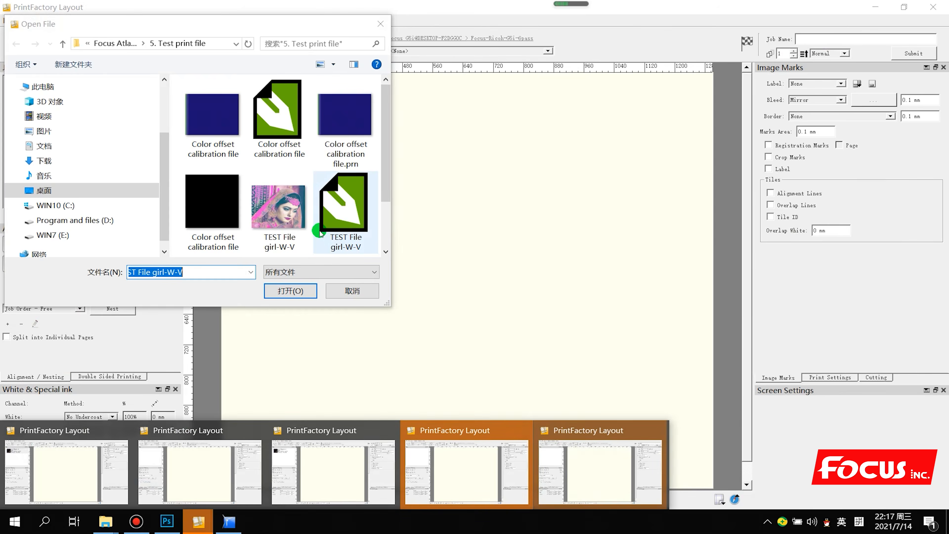
scroll(314, 224, down, 2)
click(295, 242)
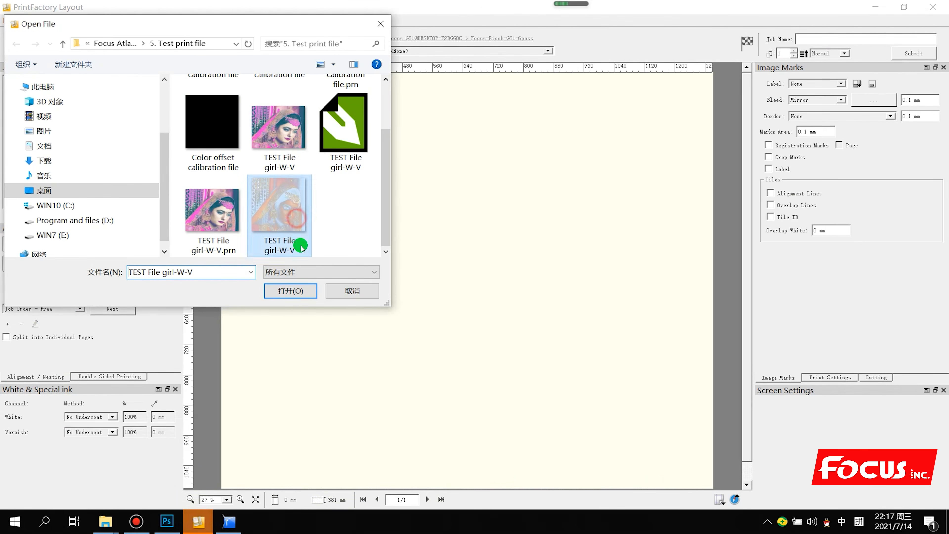
click(291, 290)
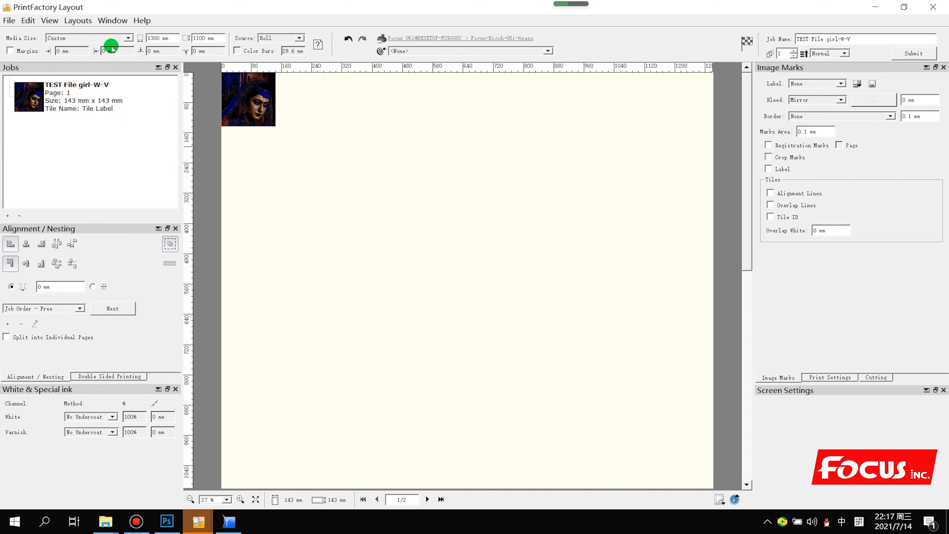
Drag the girl image to about 86.1 mm, 81.8 mm on the page
click(128, 39)
click(127, 39)
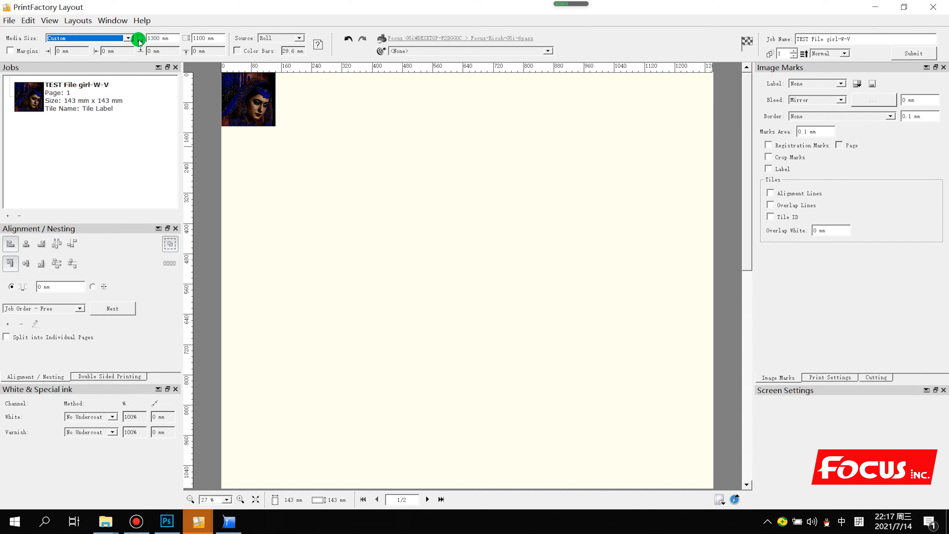
click(341, 197)
drag(248, 102, 281, 137)
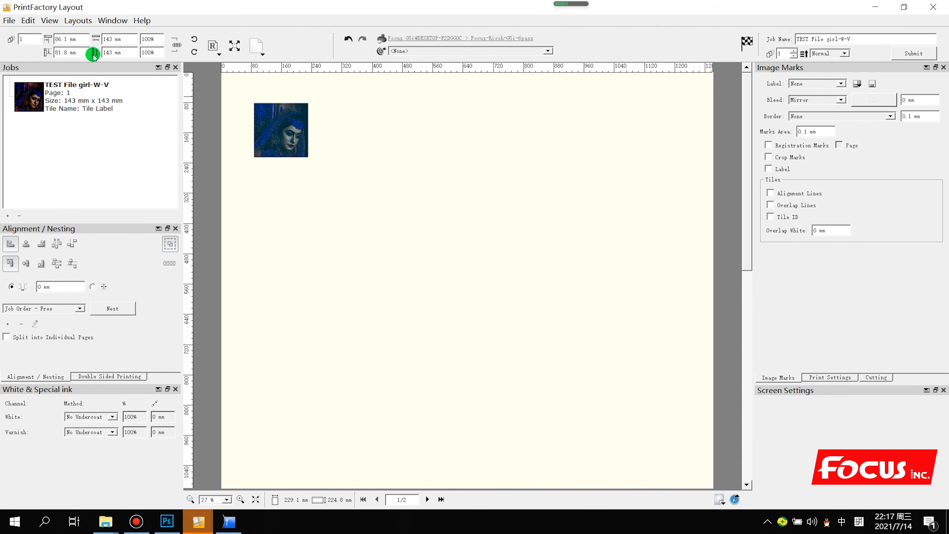
Confirm the Focus-Ricoh-G5i-6pass mode, HiJet hard-ink profile and Visual Match rendering intent
click(442, 38)
click(485, 66)
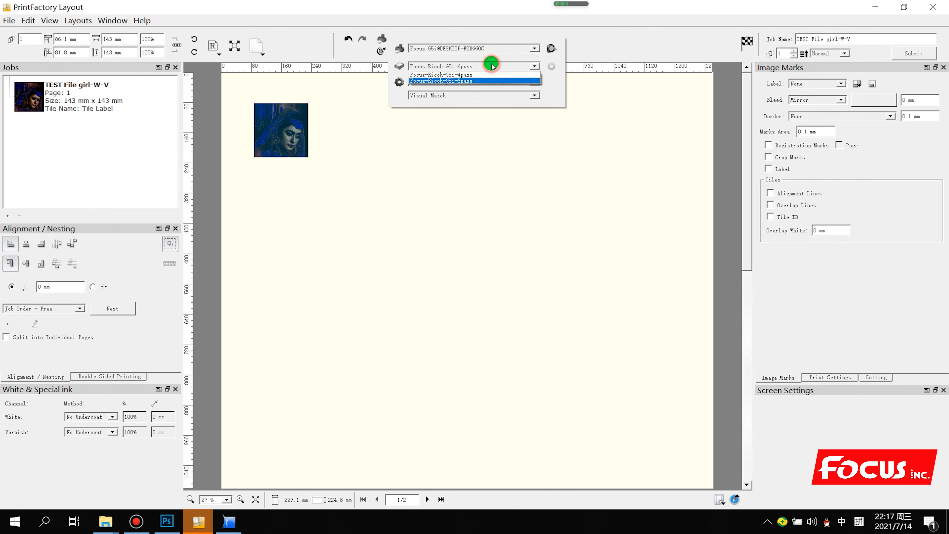
click(486, 71)
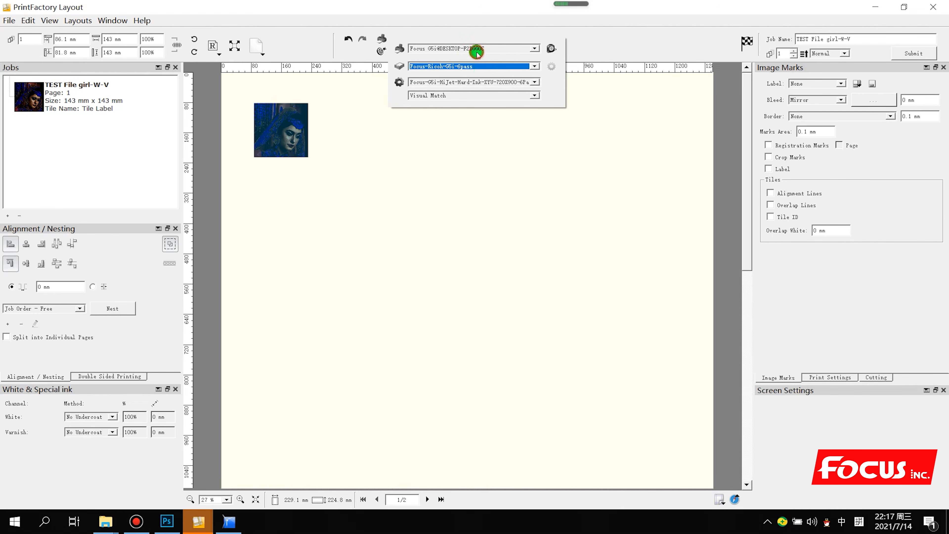
click(477, 82)
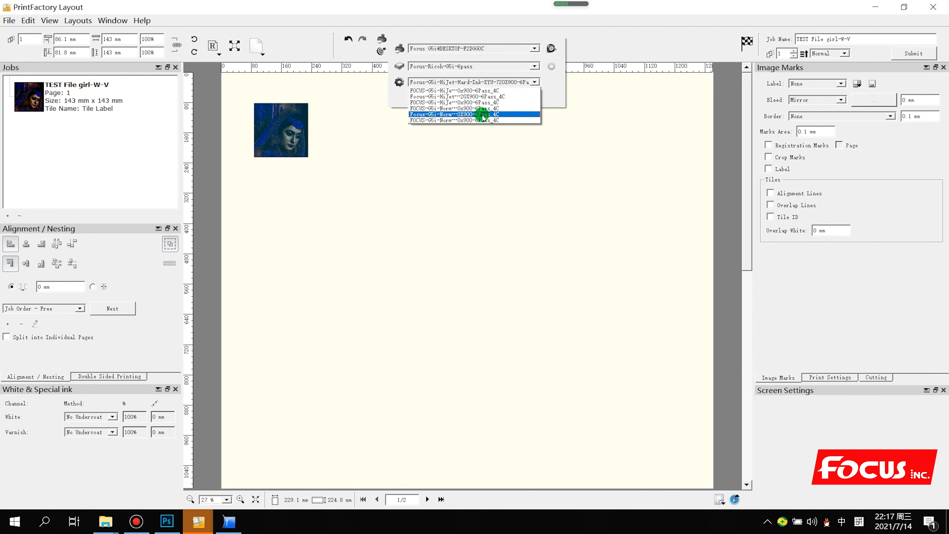
click(480, 82)
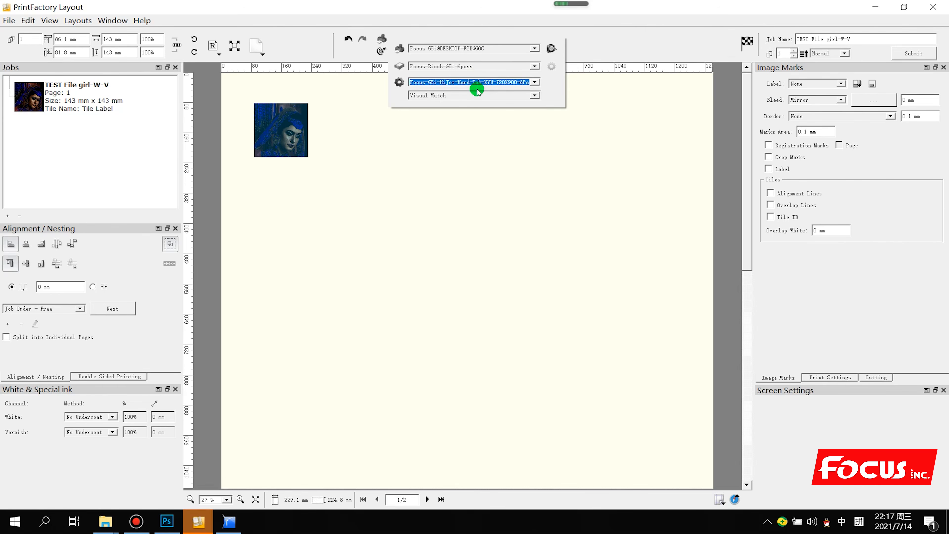
click(475, 93)
click(475, 93)
click(472, 79)
click(473, 80)
click(467, 94)
click(469, 94)
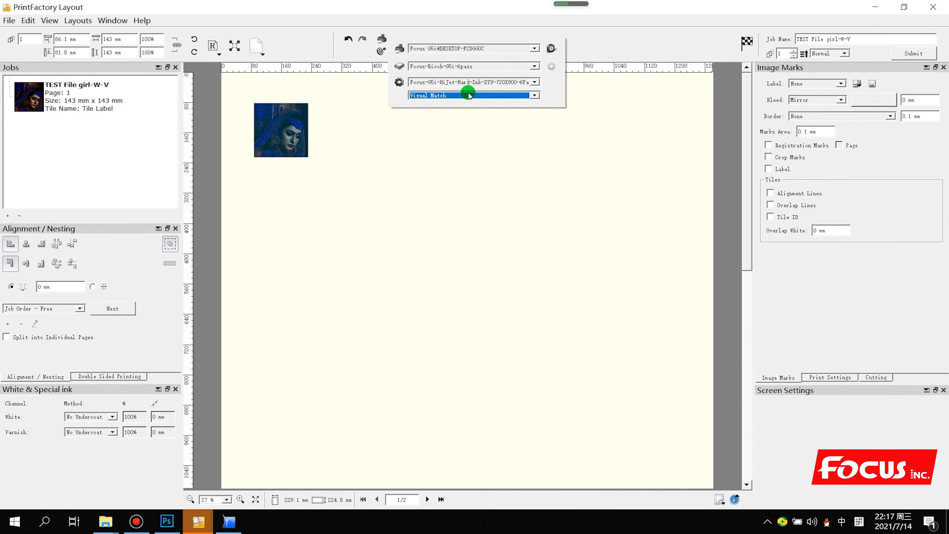
click(470, 95)
click(526, 202)
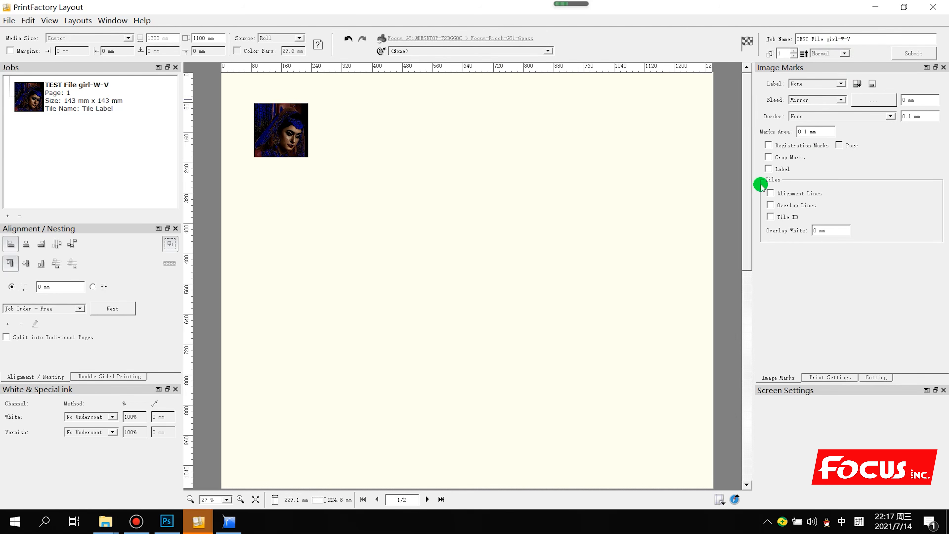
Set White to the W channel and Varnish to the V channel
click(93, 421)
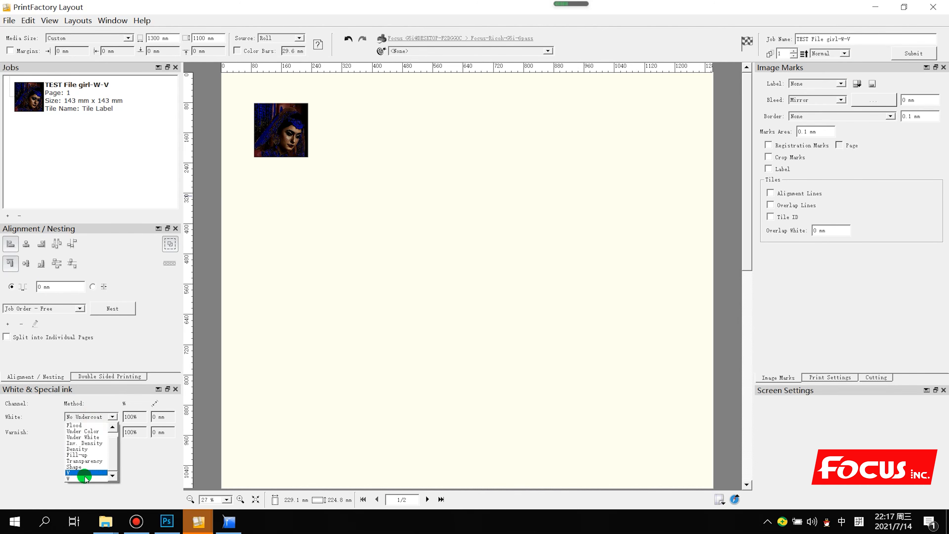
click(83, 472)
click(87, 416)
click(76, 479)
click(81, 432)
click(75, 493)
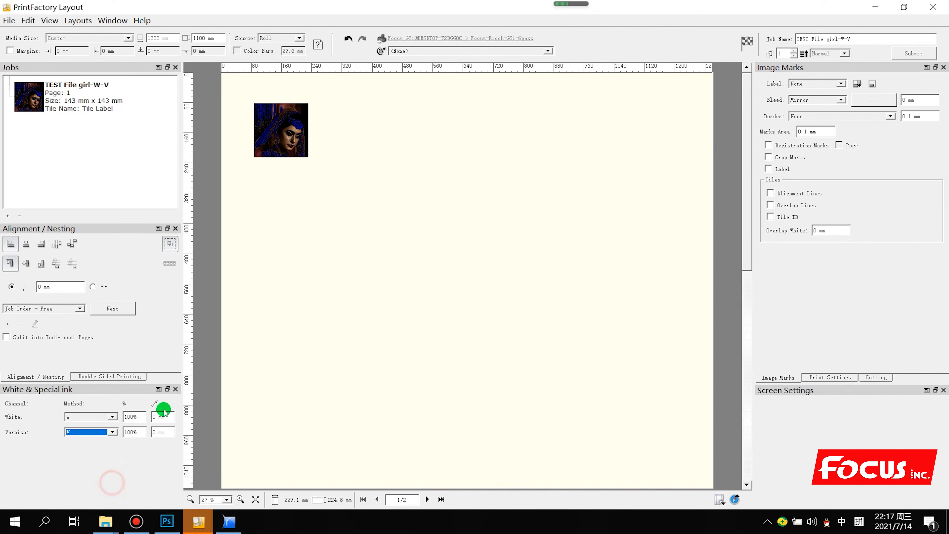
Name the job TEST File girl-W-V-2, re-place the image, and submit it to the RIP
click(865, 39)
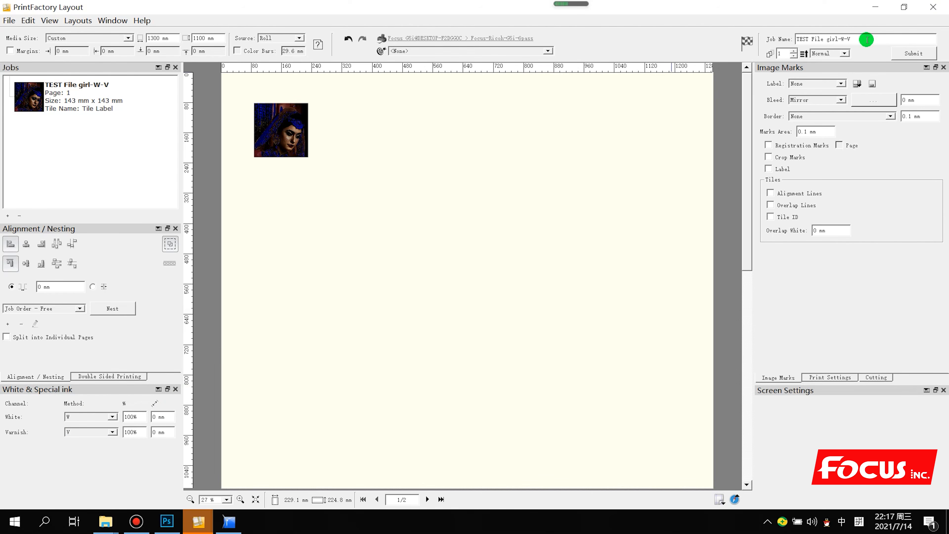
click(866, 39)
click(914, 54)
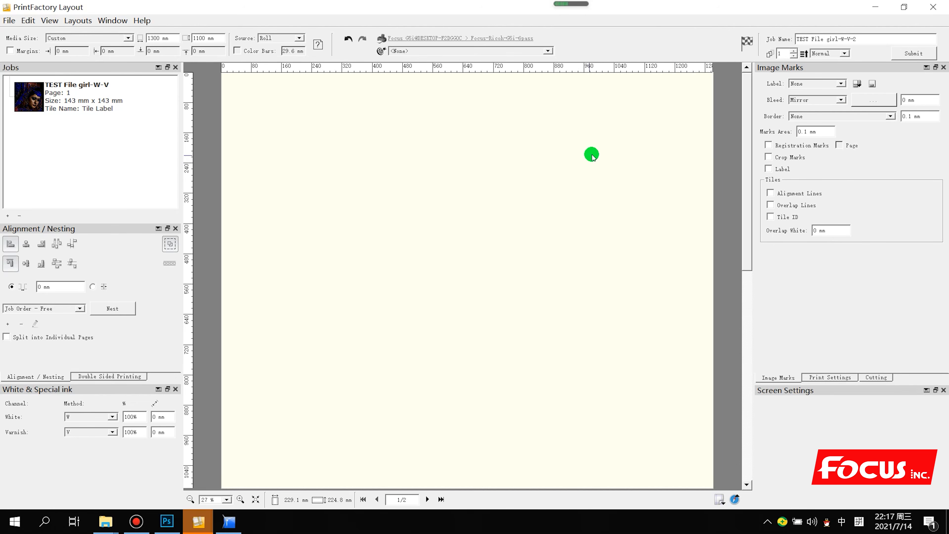
drag(62, 91, 378, 166)
drag(407, 200, 263, 117)
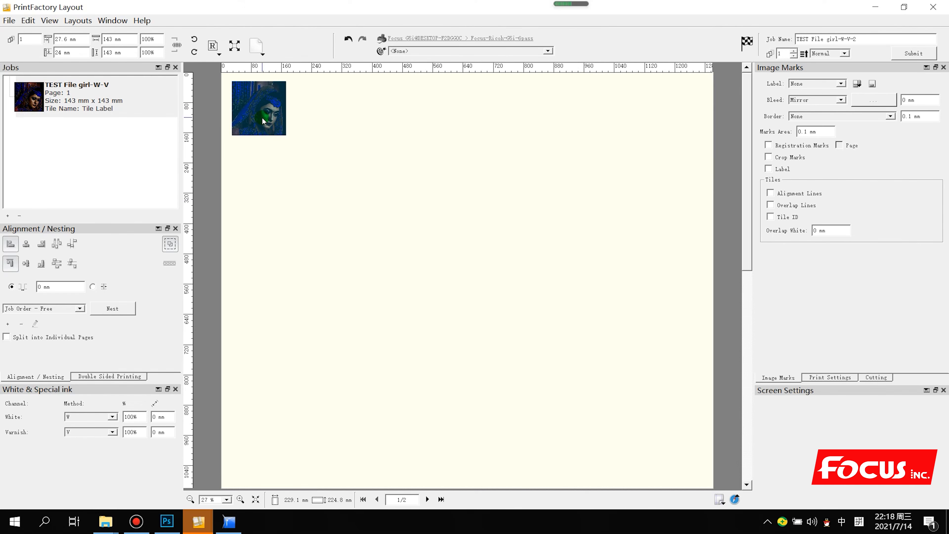
click(913, 53)
click(872, 8)
click(514, 130)
click(507, 95)
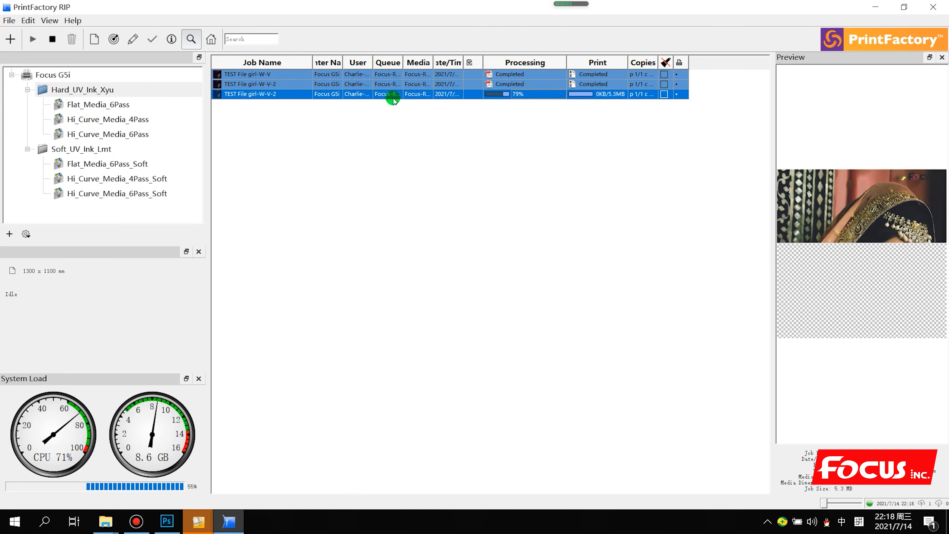
Check that the third TEST File girl-W-V job has completed, preview it, and clear the selection
click(474, 208)
click(290, 95)
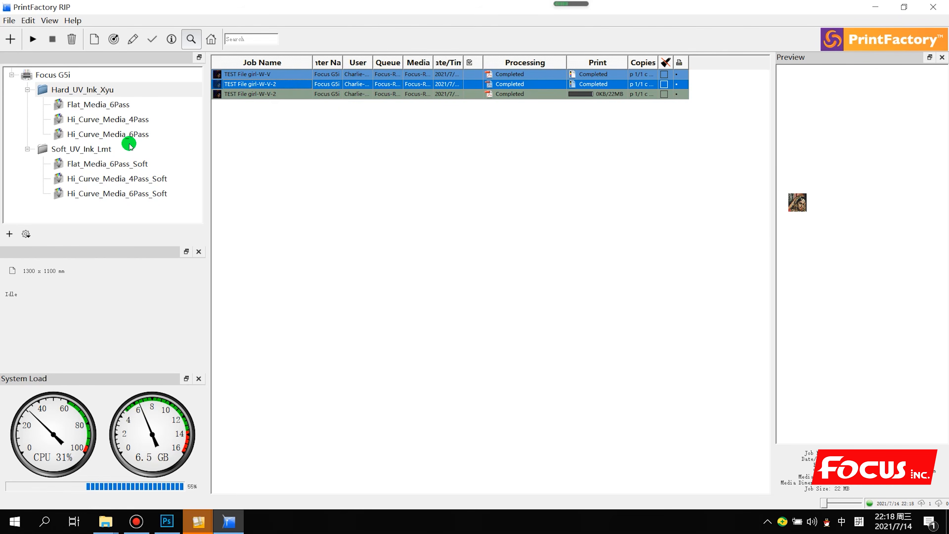
click(63, 76)
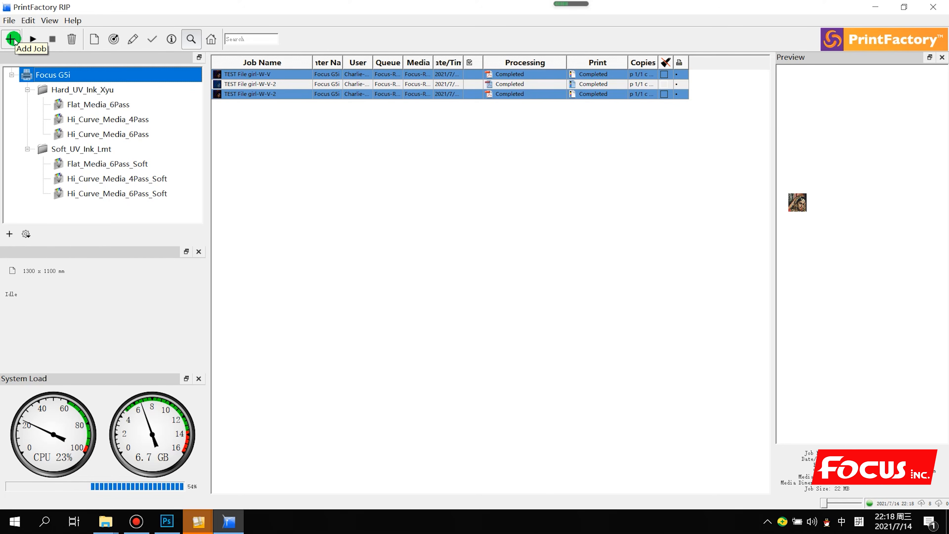
click(362, 258)
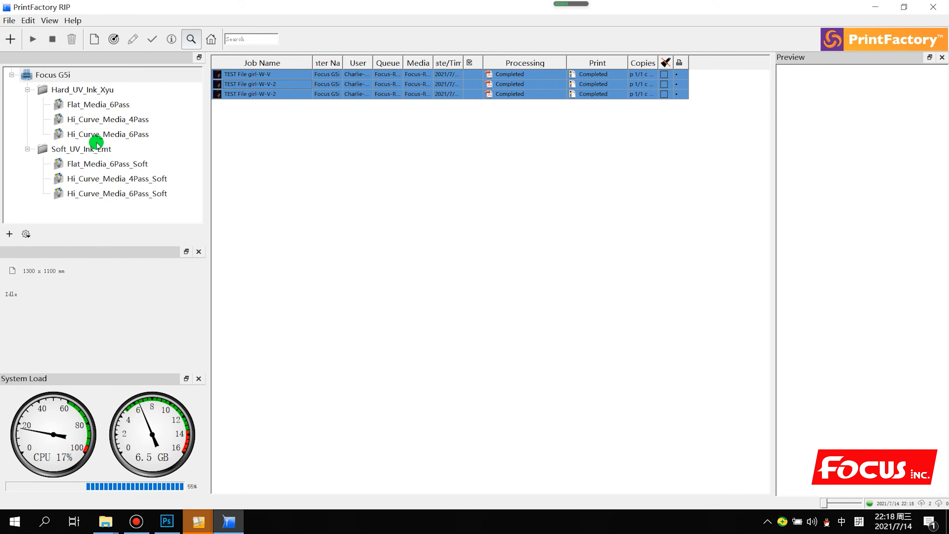
View the Soft_UV_Ink_Lmt queue's options without changes, then minimize the RIP window
click(98, 156)
right_click(99, 155)
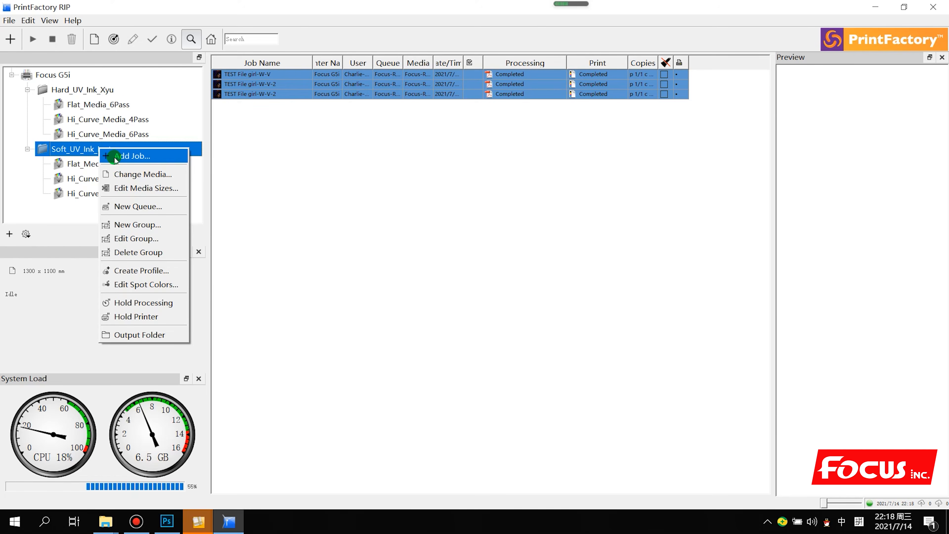
click(371, 201)
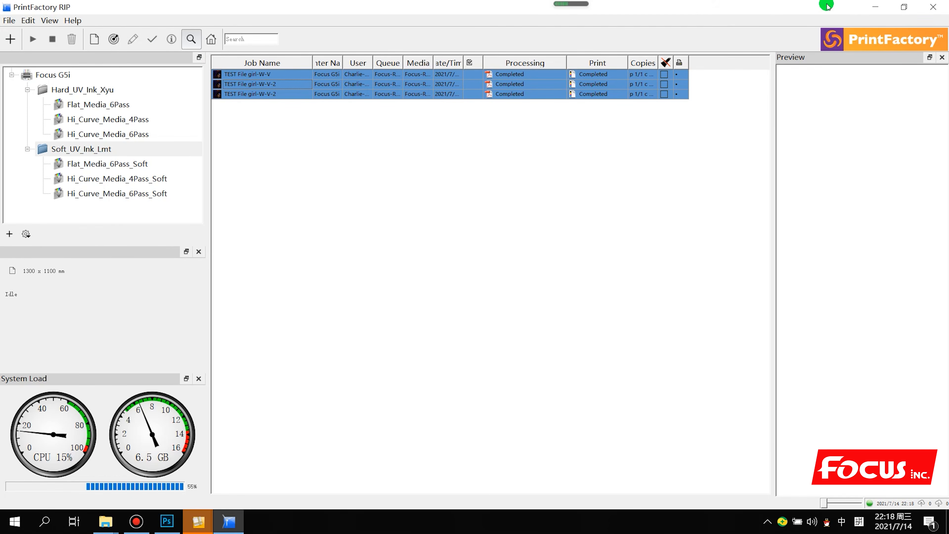
click(875, 8)
Browse Focus Atlas-1311 Support > 4. Rip software > Print-Factory RIP > 4. User Tutorial > 1. Tutorial video
key(super+d)
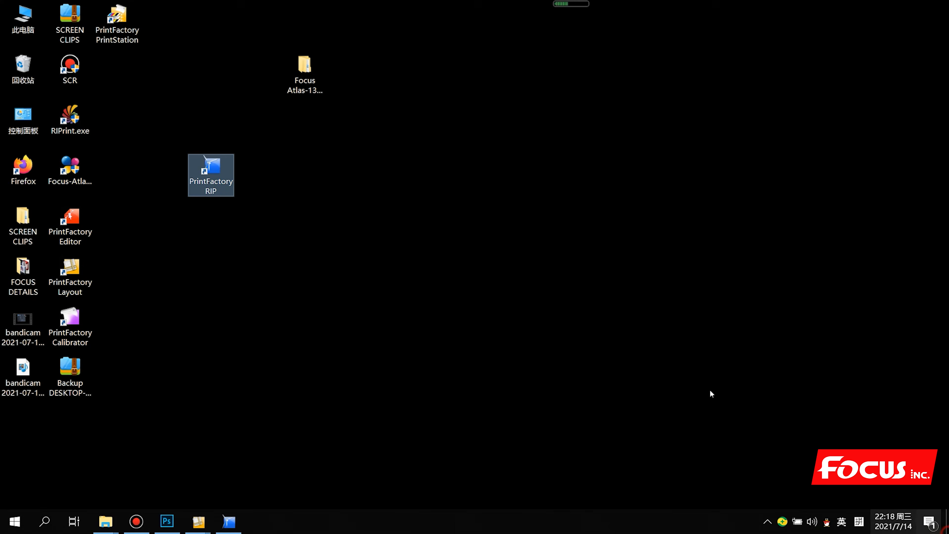
click(316, 76)
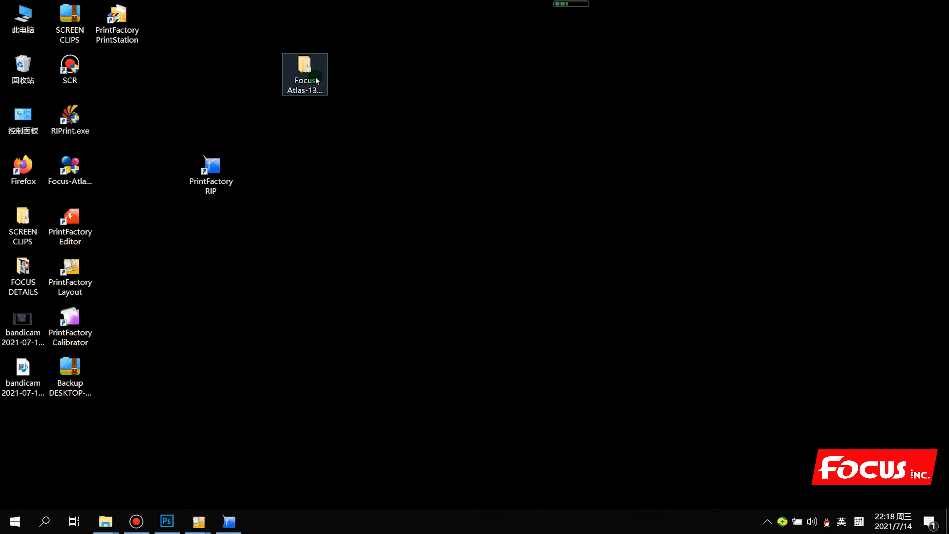
double_click(316, 80)
click(208, 298)
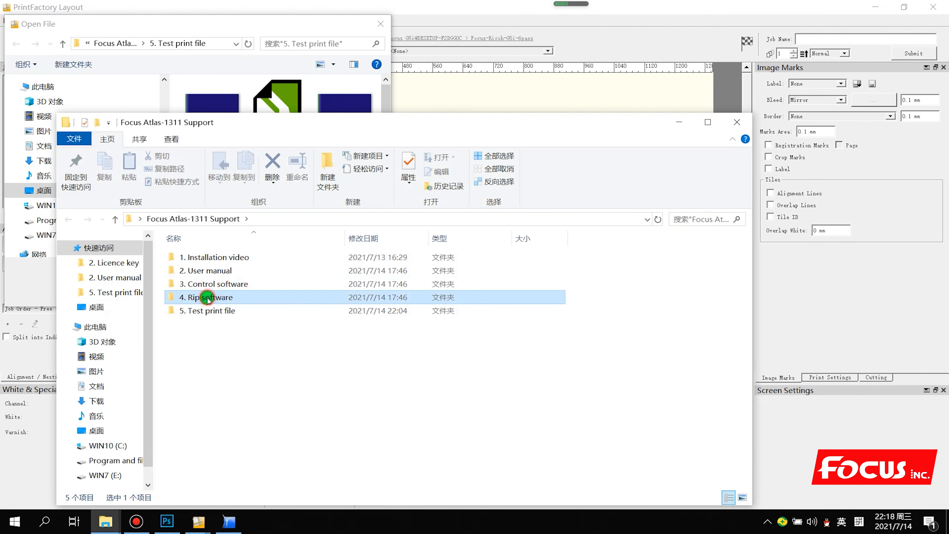
double_click(208, 299)
click(221, 272)
double_click(222, 272)
click(212, 298)
double_click(212, 298)
click(225, 258)
double_click(225, 258)
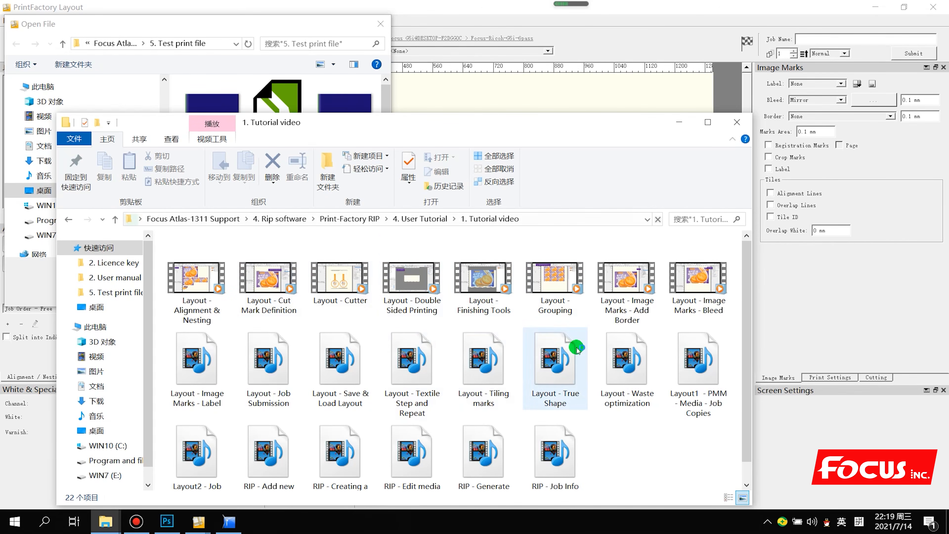
Look through the 2. User manual folder, then close File Explorer and the Open File dialog
drag(565, 126, 608, 51)
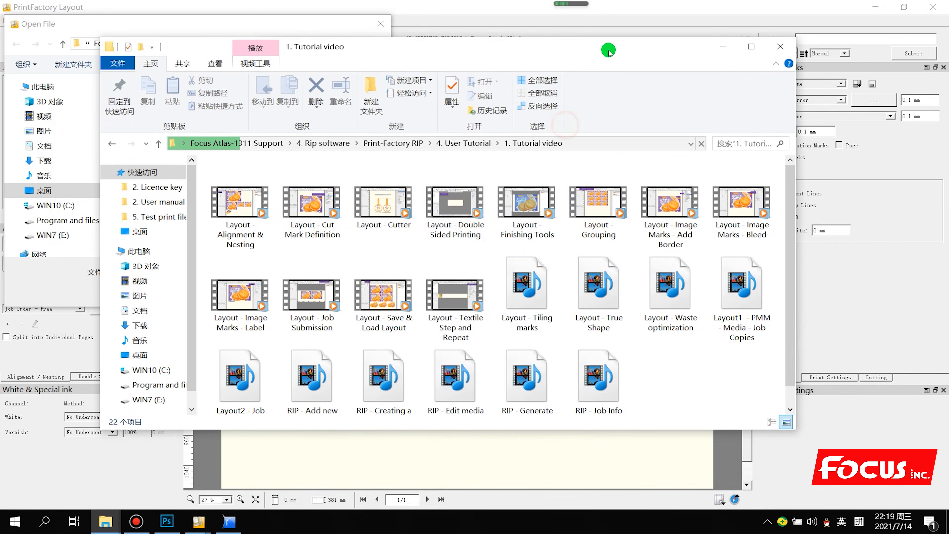
click(472, 144)
click(281, 196)
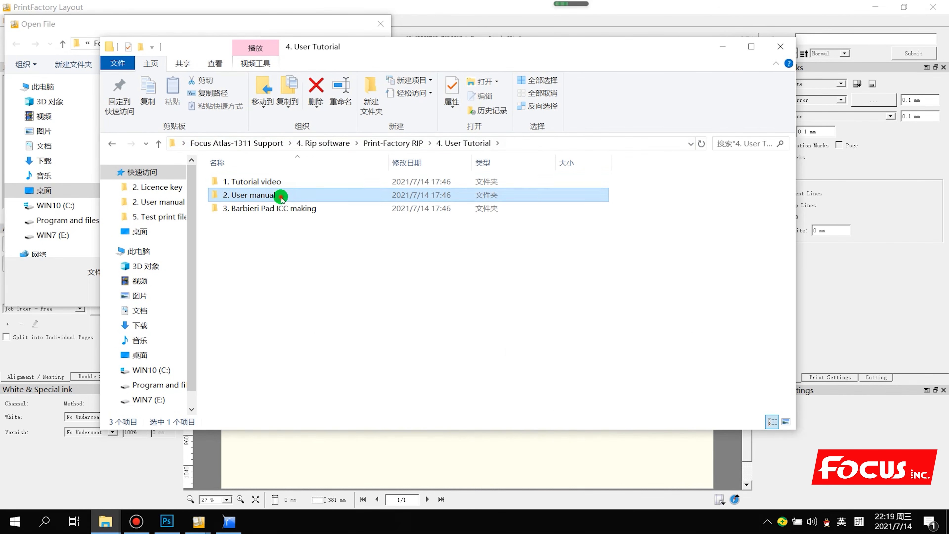
double_click(281, 196)
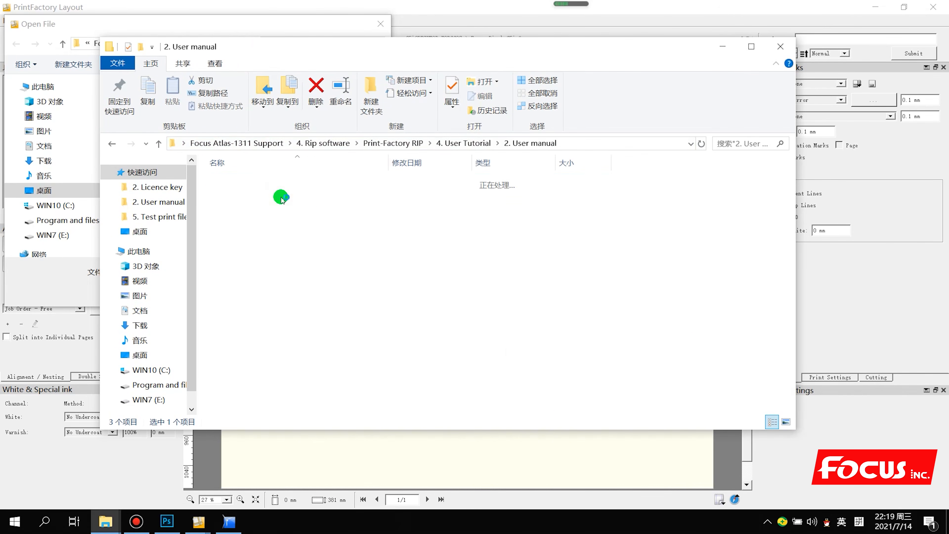
click(460, 144)
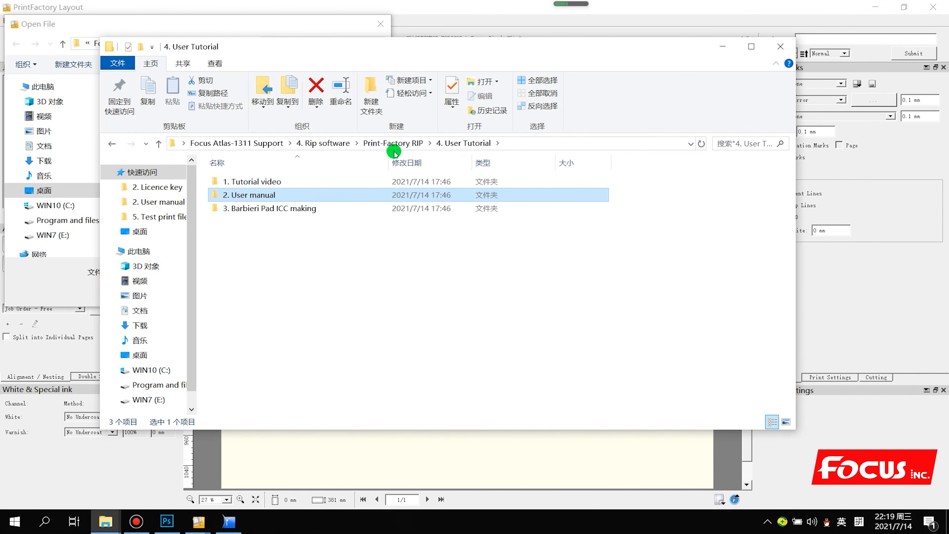
click(312, 259)
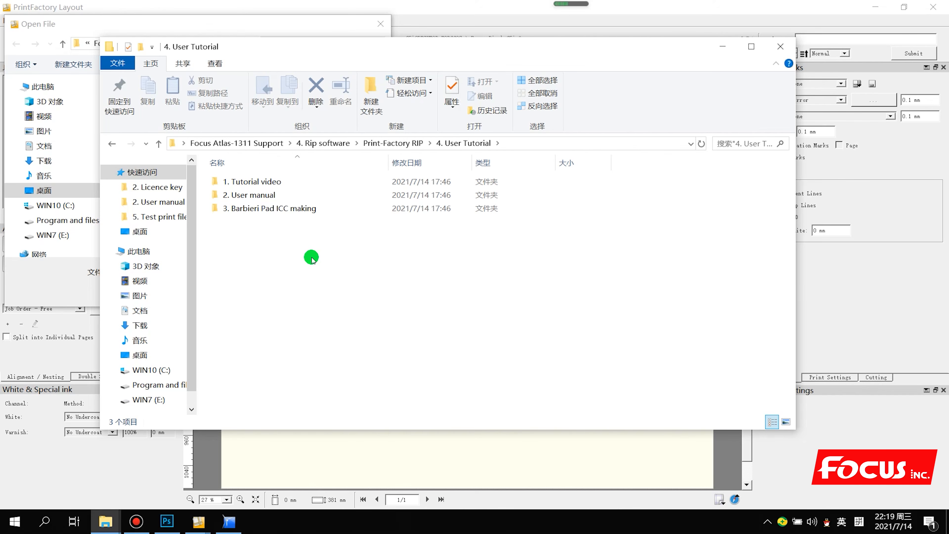
click(780, 45)
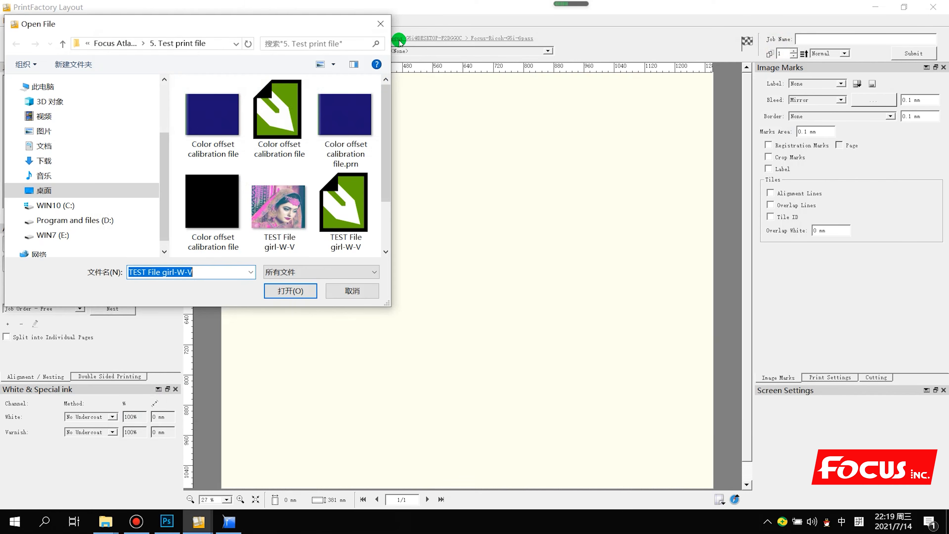
click(380, 23)
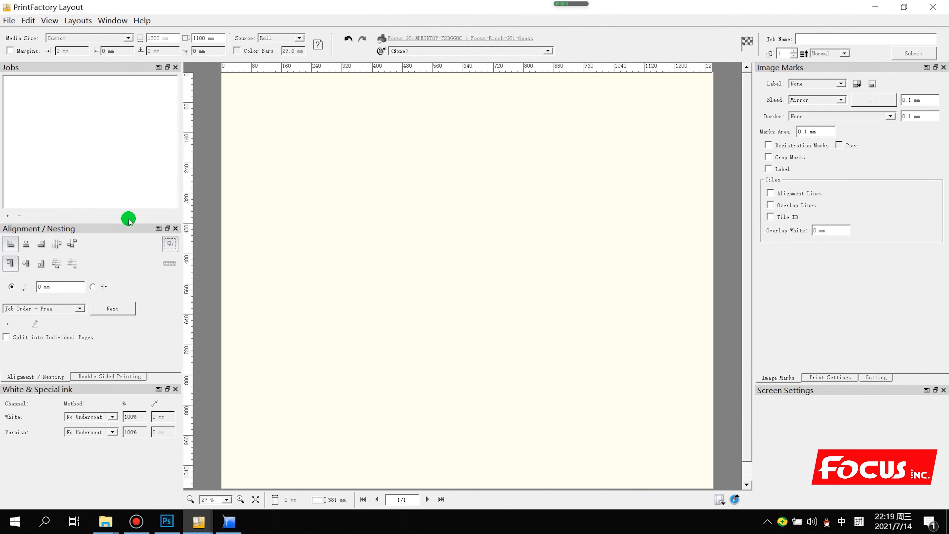